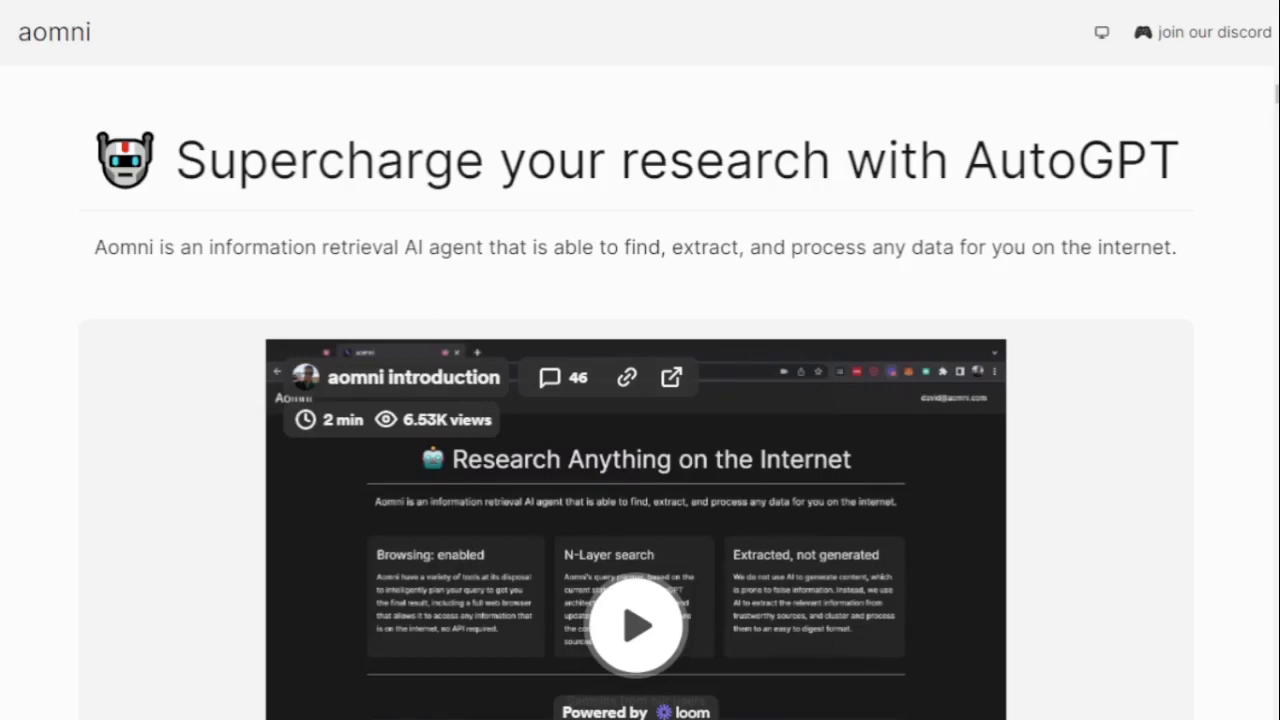
Highlight the aomni name, Supercharge headline and intro paragraph, then scroll to the feature cards.
{"action": "left_click_drag", "start_coordinate": [95, 32], "coordinate": [14, 36]}
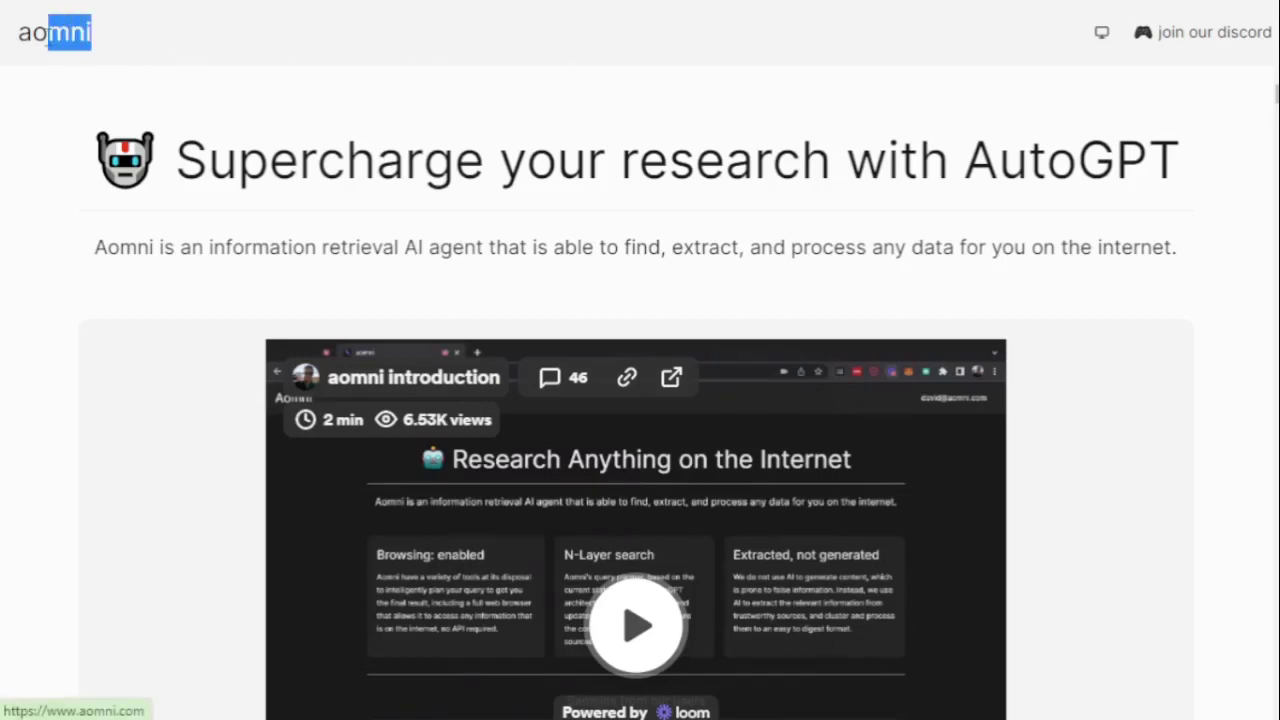
{"action": "left_click_drag", "start_coordinate": [92, 140], "coordinate": [518, 168]}
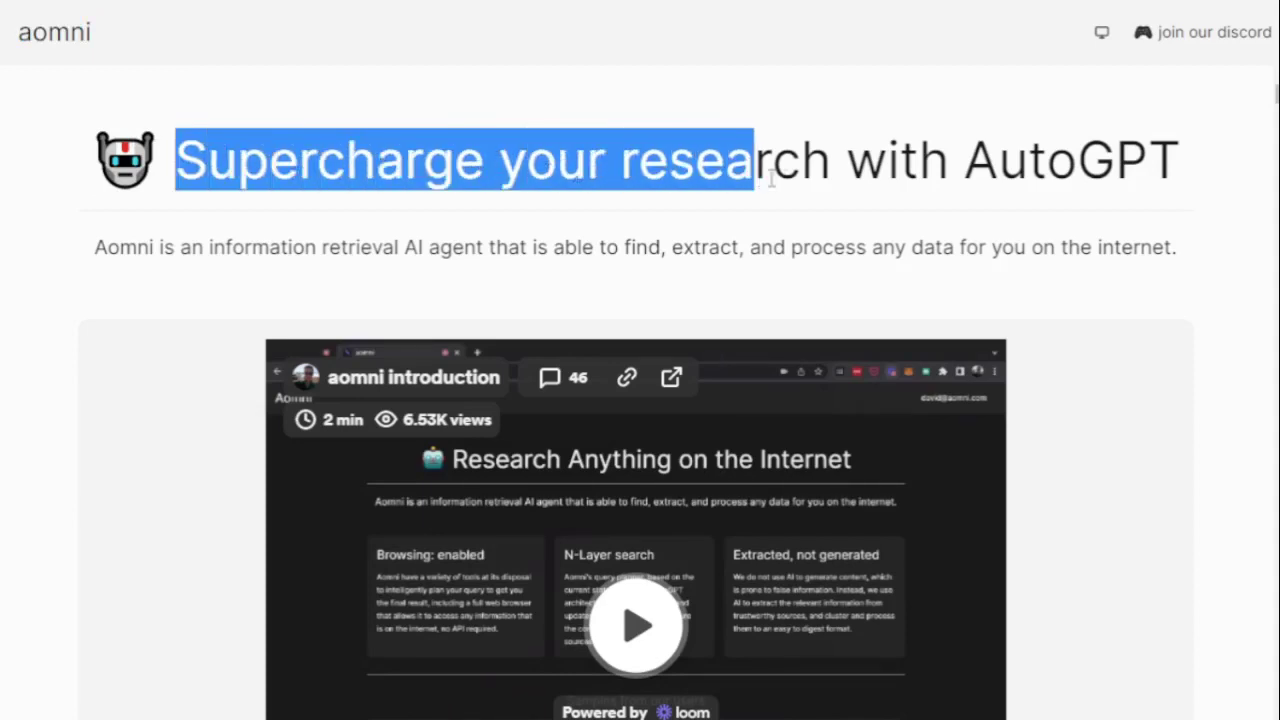
{"action": "left_click_drag", "start_coordinate": [512, 172], "coordinate": [1174, 176]}
{"action": "left_click", "coordinate": [457, 214]}
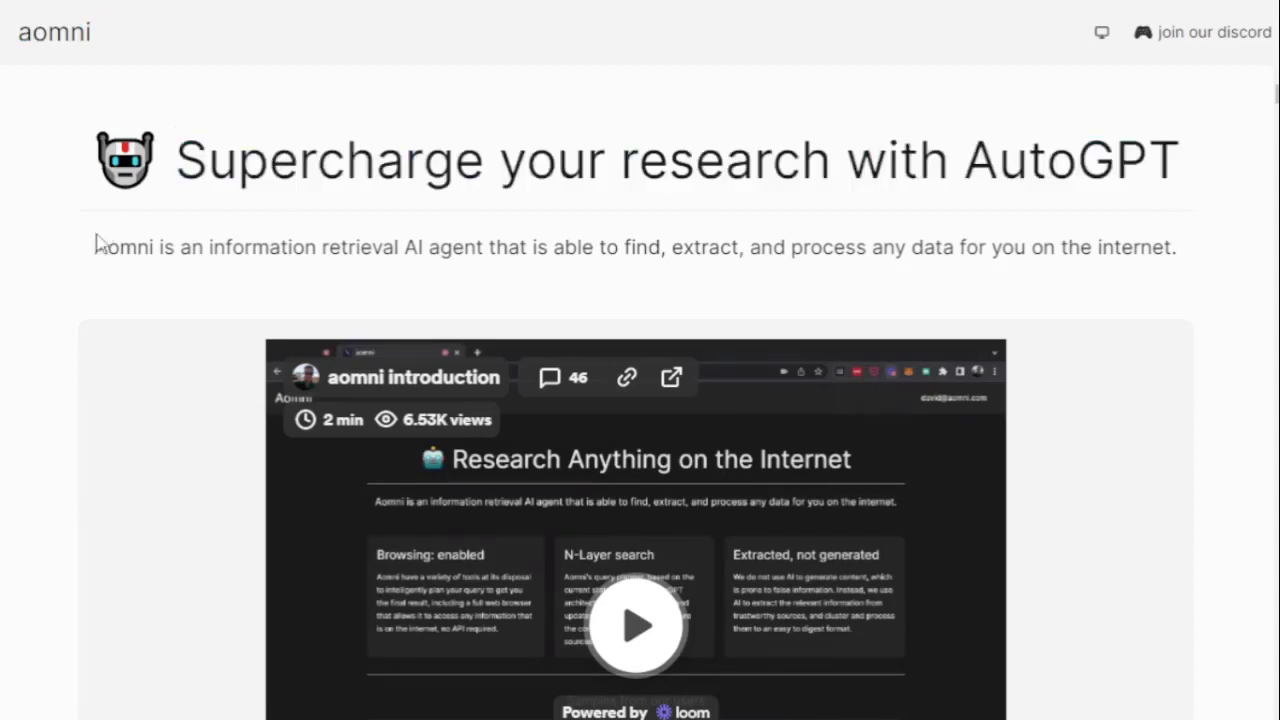
{"action": "left_click_drag", "start_coordinate": [93, 249], "coordinate": [1187, 282]}
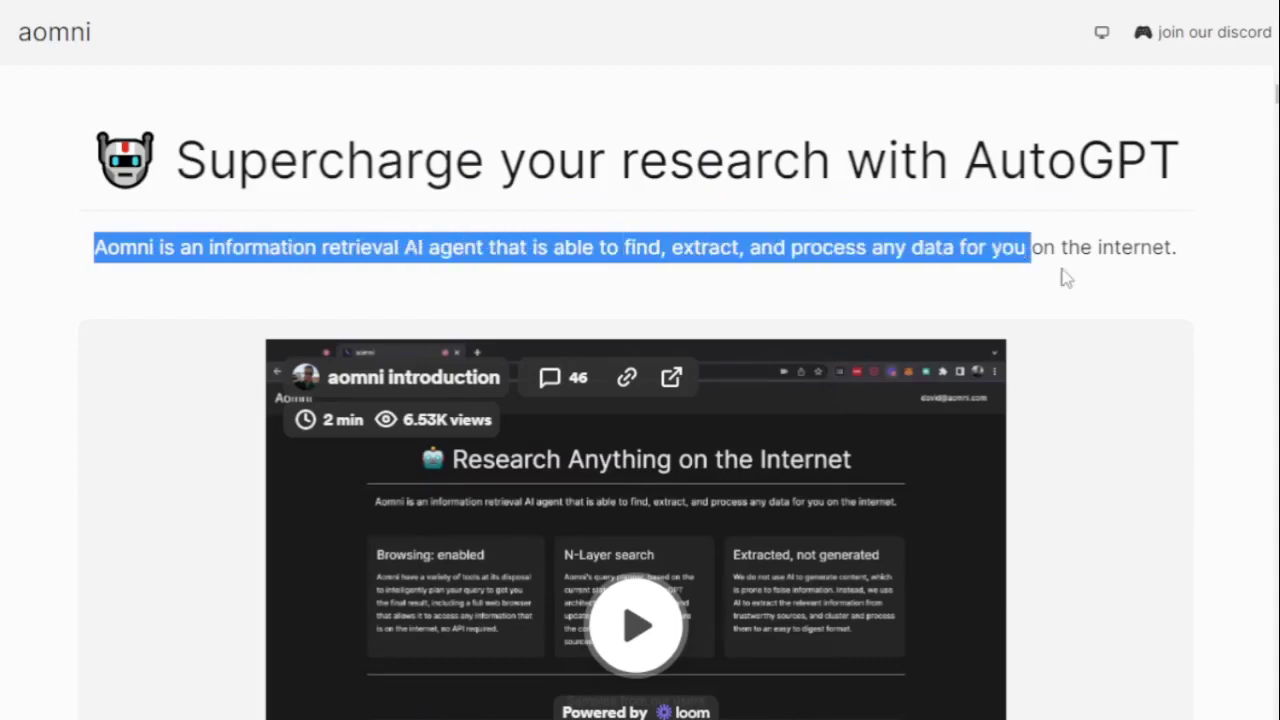
{"action": "left_click", "coordinate": [1187, 282]}
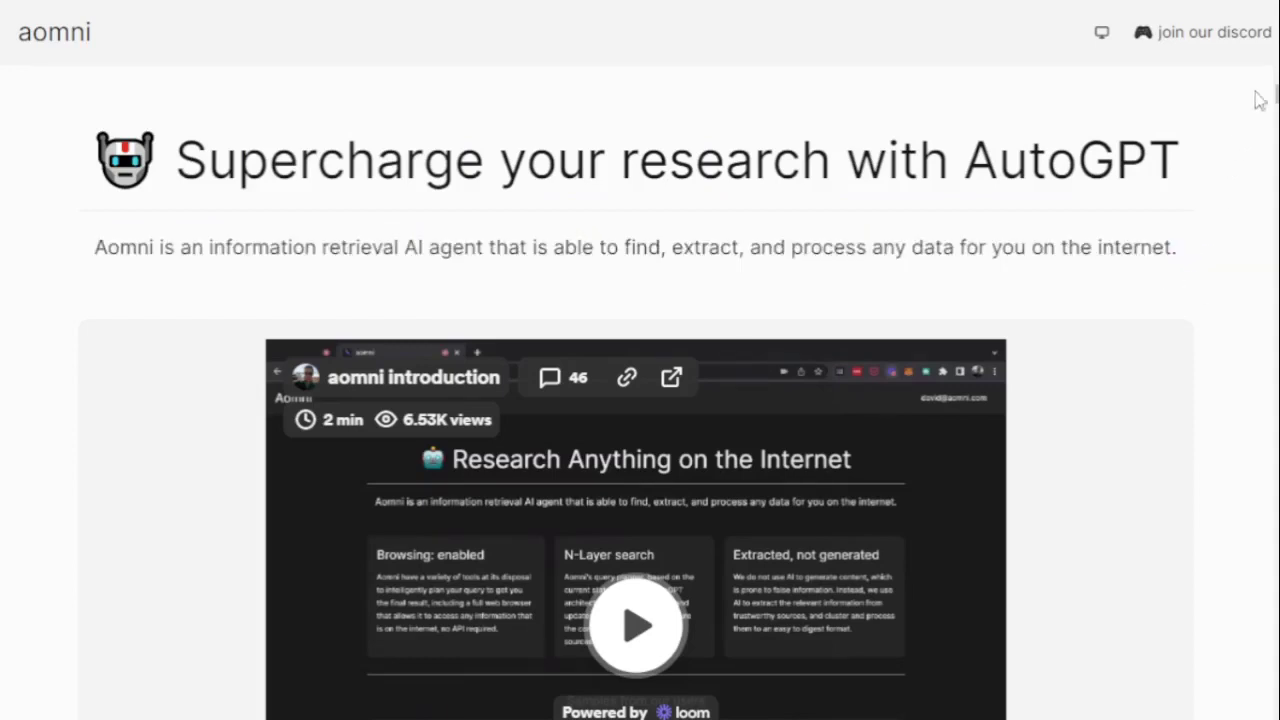
{"action": "scroll", "coordinate": [1150, 250], "scroll_direction": "down", "scroll_amount": 2}
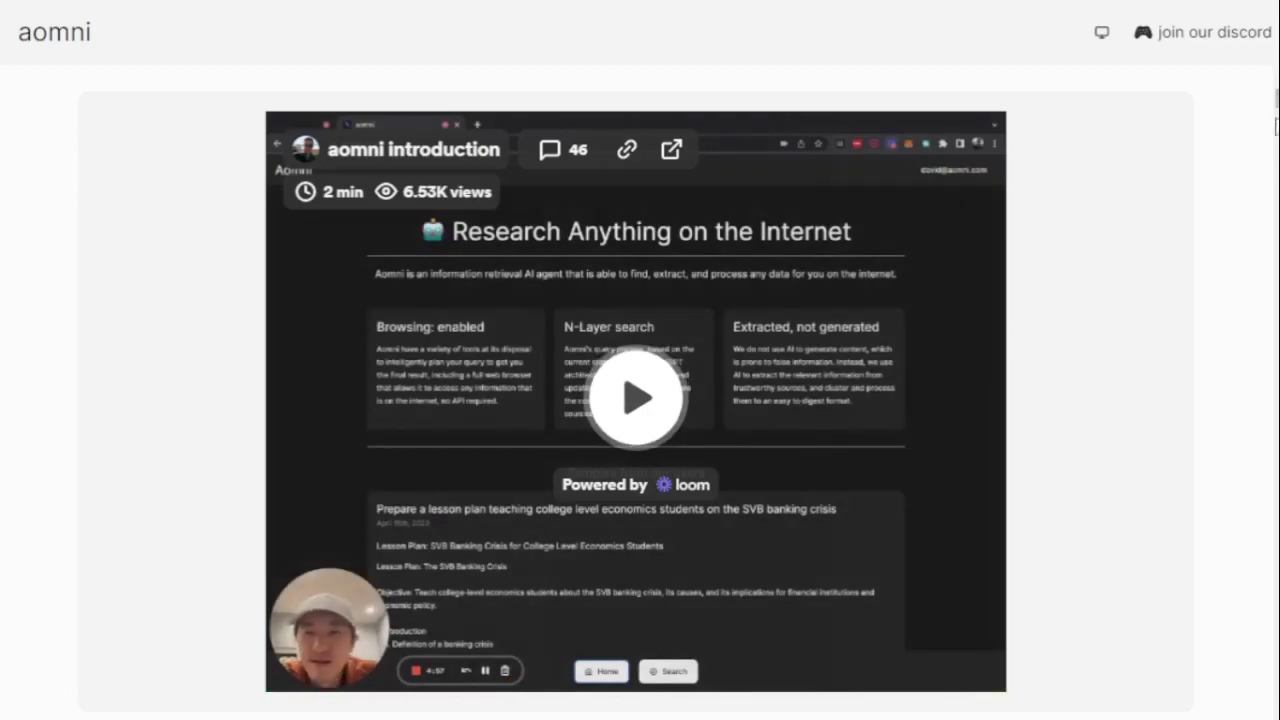
{"action": "scroll", "coordinate": [640, 400], "scroll_direction": "down", "scroll_amount": 2}
Highlight the 'Browsing: enabled' feature card's heading and its paragraph about browsing tools.
{"action": "scroll", "coordinate": [640, 400], "scroll_direction": "down", "scroll_amount": 2}
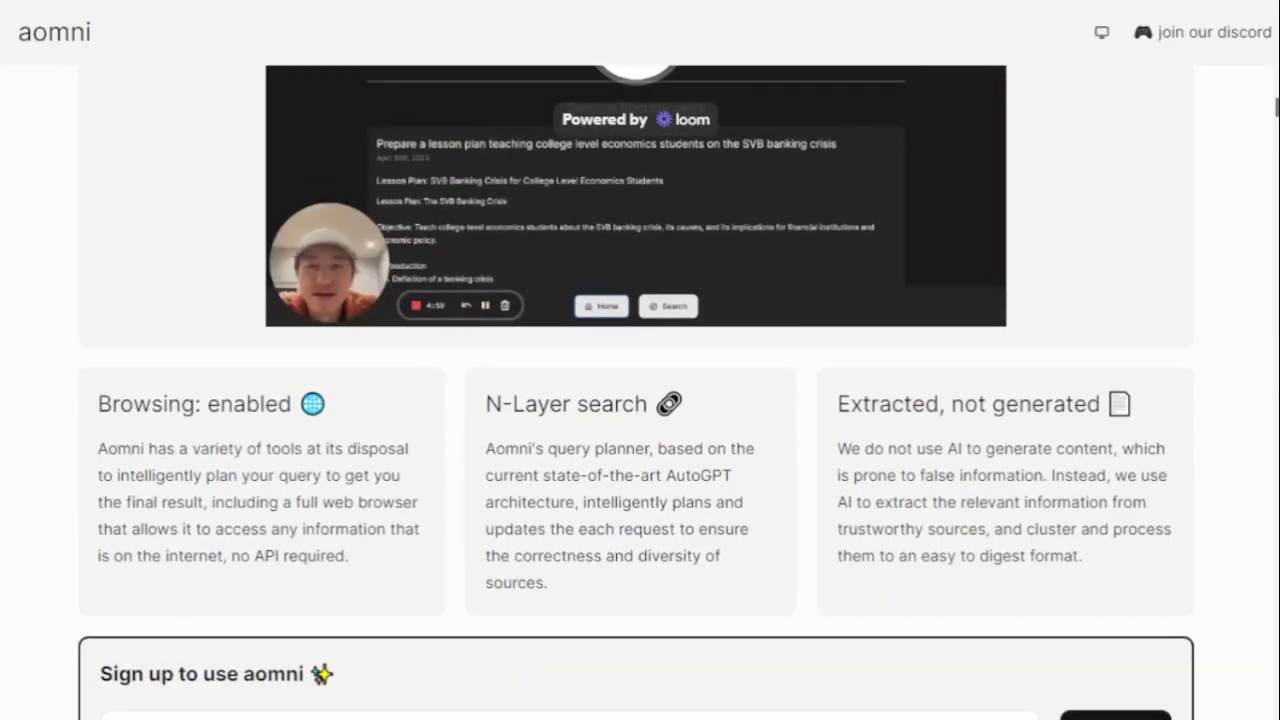
{"action": "scroll", "coordinate": [778, 716], "scroll_direction": "down", "scroll_amount": 1}
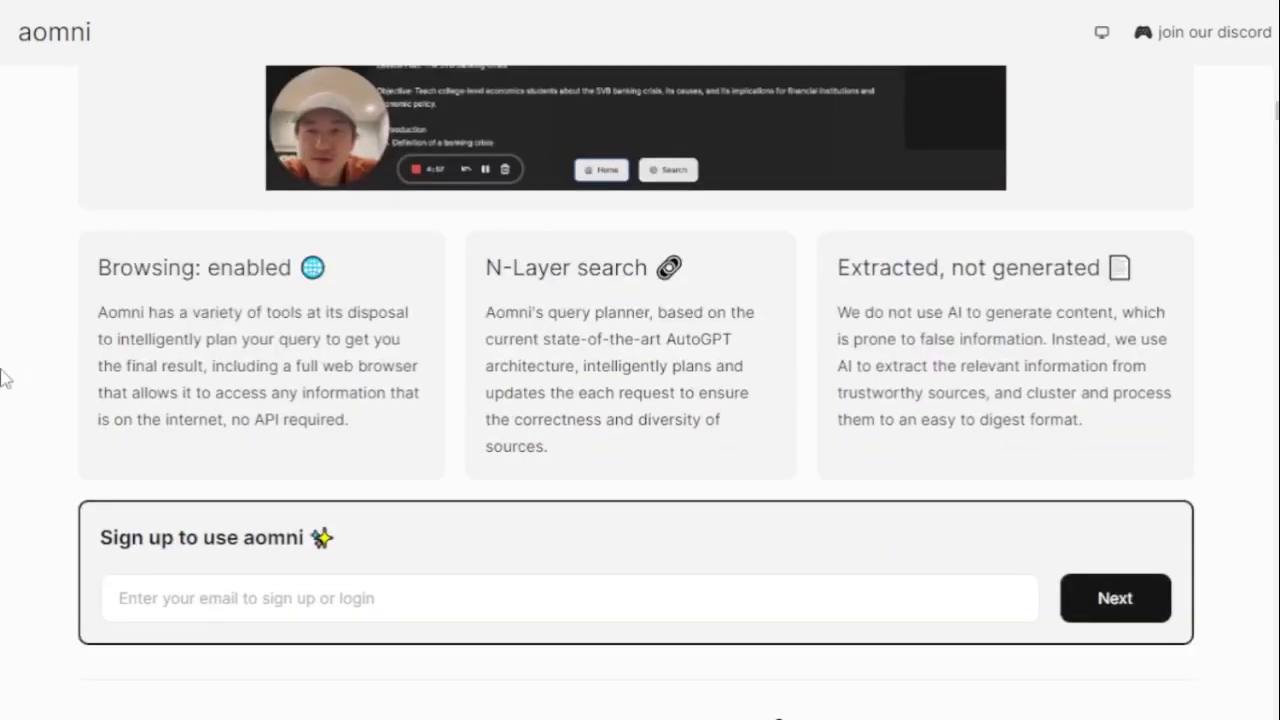
{"action": "left_click_drag", "start_coordinate": [98, 267], "coordinate": [300, 268]}
{"action": "left_click", "coordinate": [165, 330]}
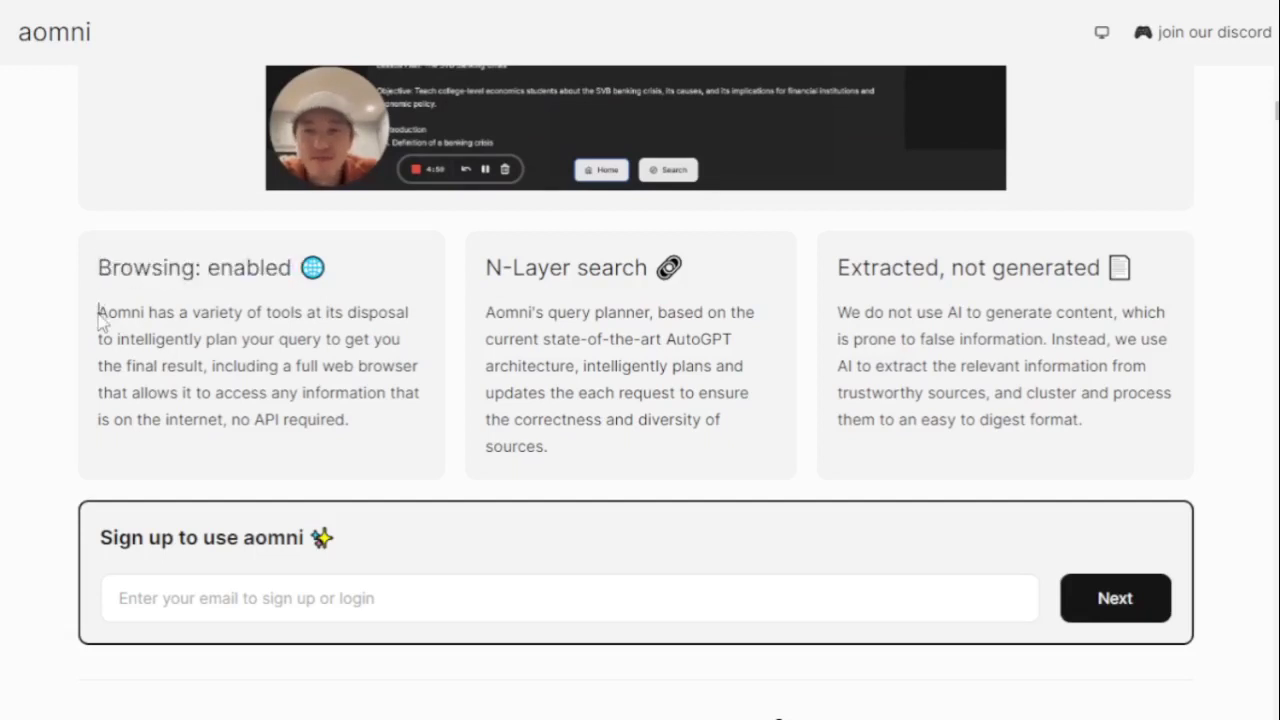
{"action": "left_click_drag", "start_coordinate": [99, 313], "coordinate": [365, 430]}
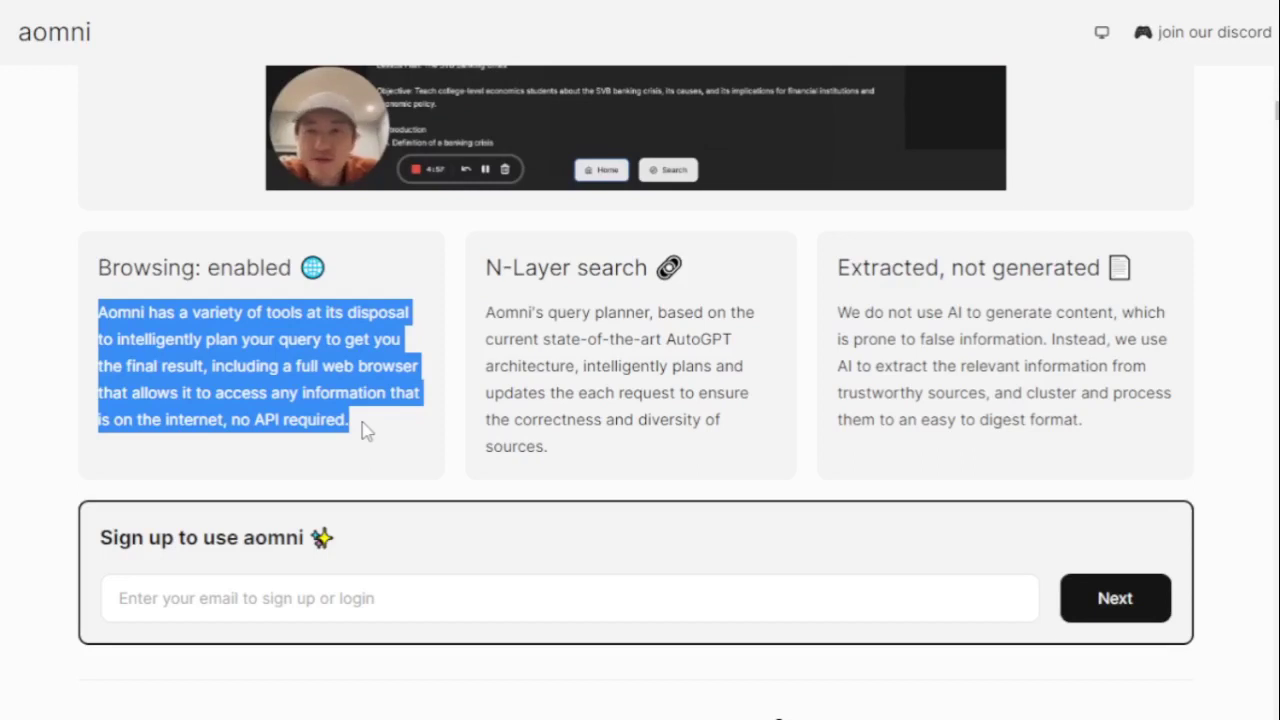
{"action": "left_click", "coordinate": [470, 362]}
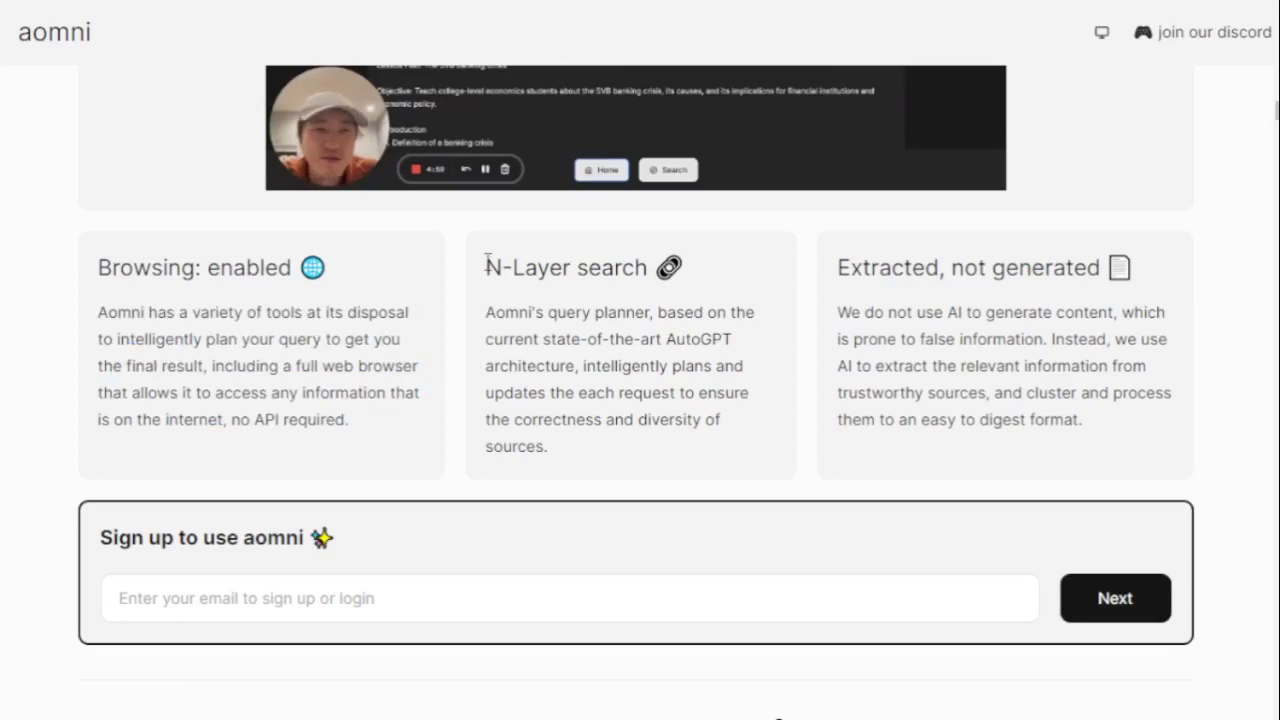
Highlight the 'N-Layer search' and 'Extracted, not generated' cards, then the sign-up heading.
{"action": "left_click_drag", "start_coordinate": [487, 262], "coordinate": [650, 262]}
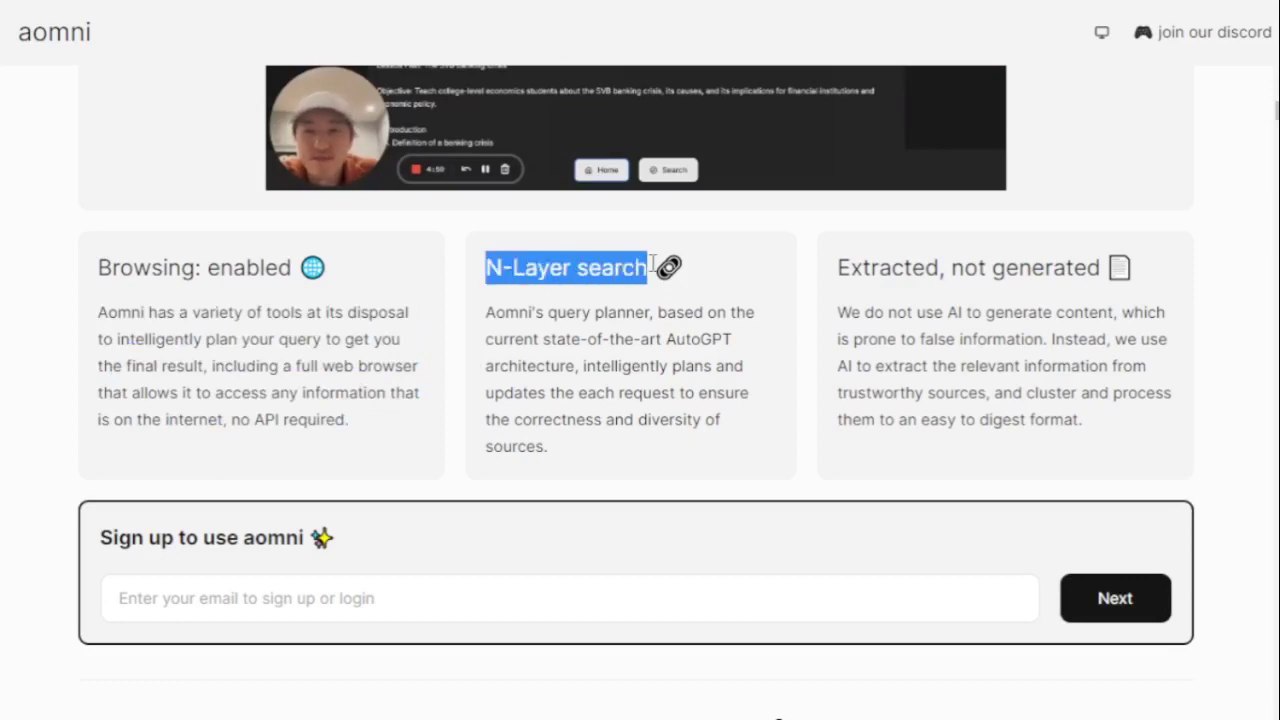
{"action": "left_click", "coordinate": [652, 264]}
{"action": "mouse_move", "coordinate": [478, 313]}
{"action": "left_mouse_down"}
{"action": "mouse_move", "coordinate": [515, 338]}
{"action": "mouse_move", "coordinate": [561, 449]}
{"action": "left_mouse_up"}
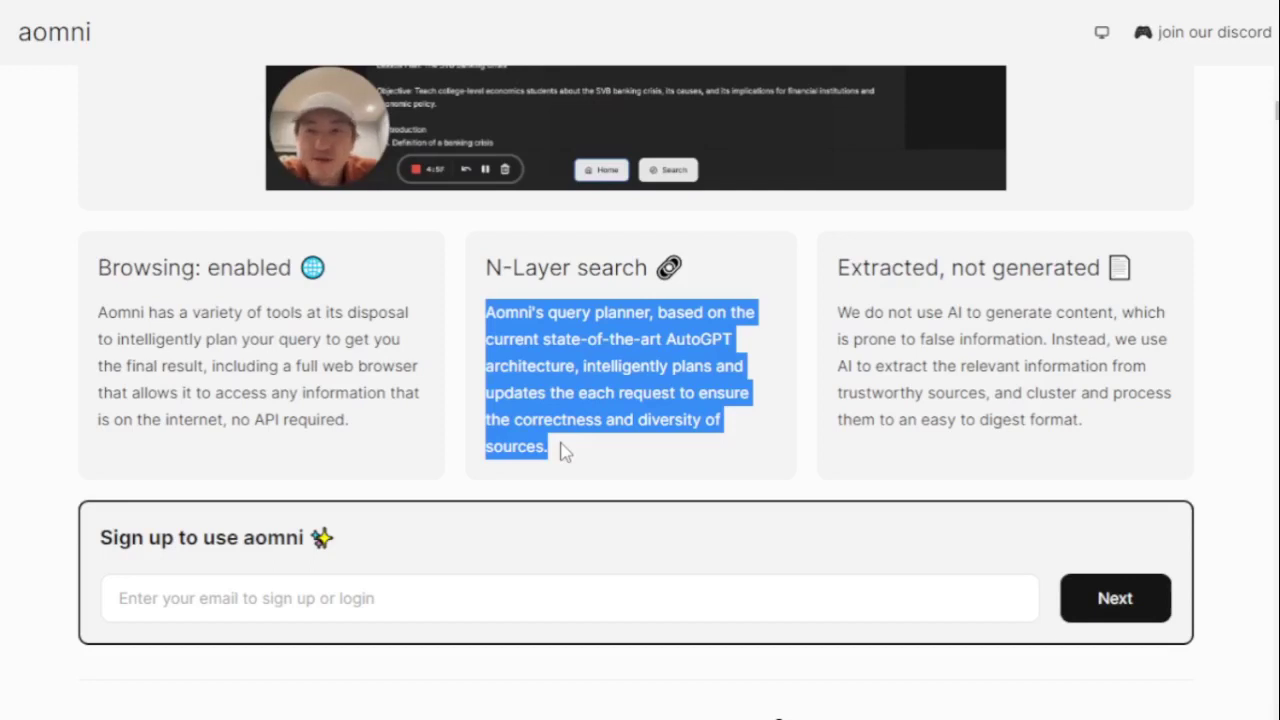
{"action": "left_click", "coordinate": [561, 450]}
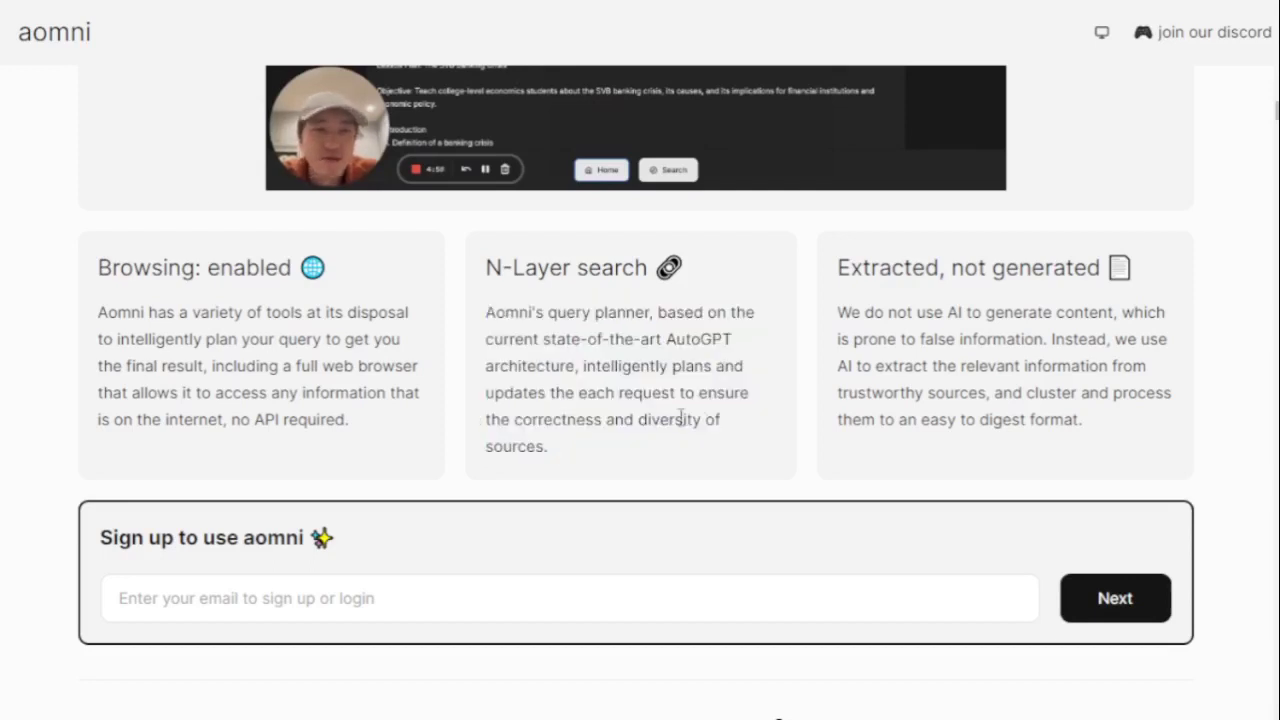
{"action": "left_click_drag", "start_coordinate": [833, 265], "coordinate": [1102, 262]}
{"action": "left_click", "coordinate": [1102, 262]}
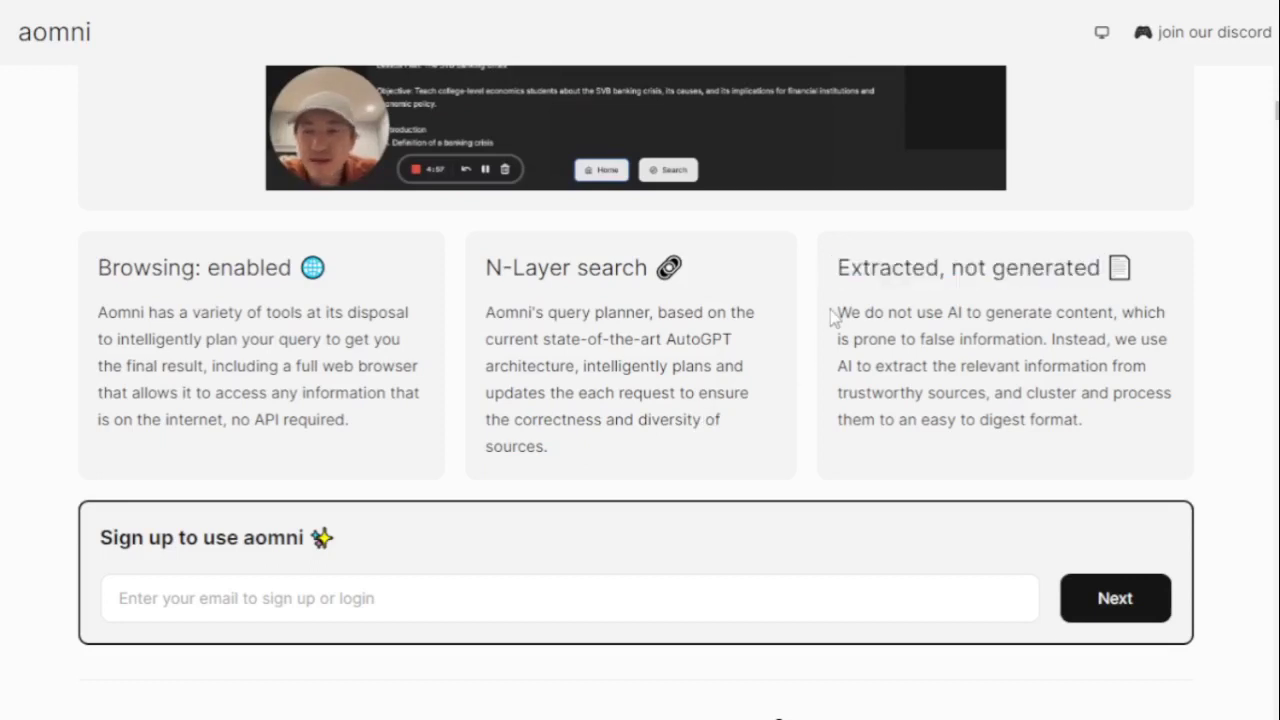
{"action": "mouse_move", "coordinate": [834, 316]}
{"action": "left_mouse_down"}
{"action": "mouse_move", "coordinate": [1094, 314]}
{"action": "mouse_move", "coordinate": [1103, 421]}
{"action": "left_mouse_up"}
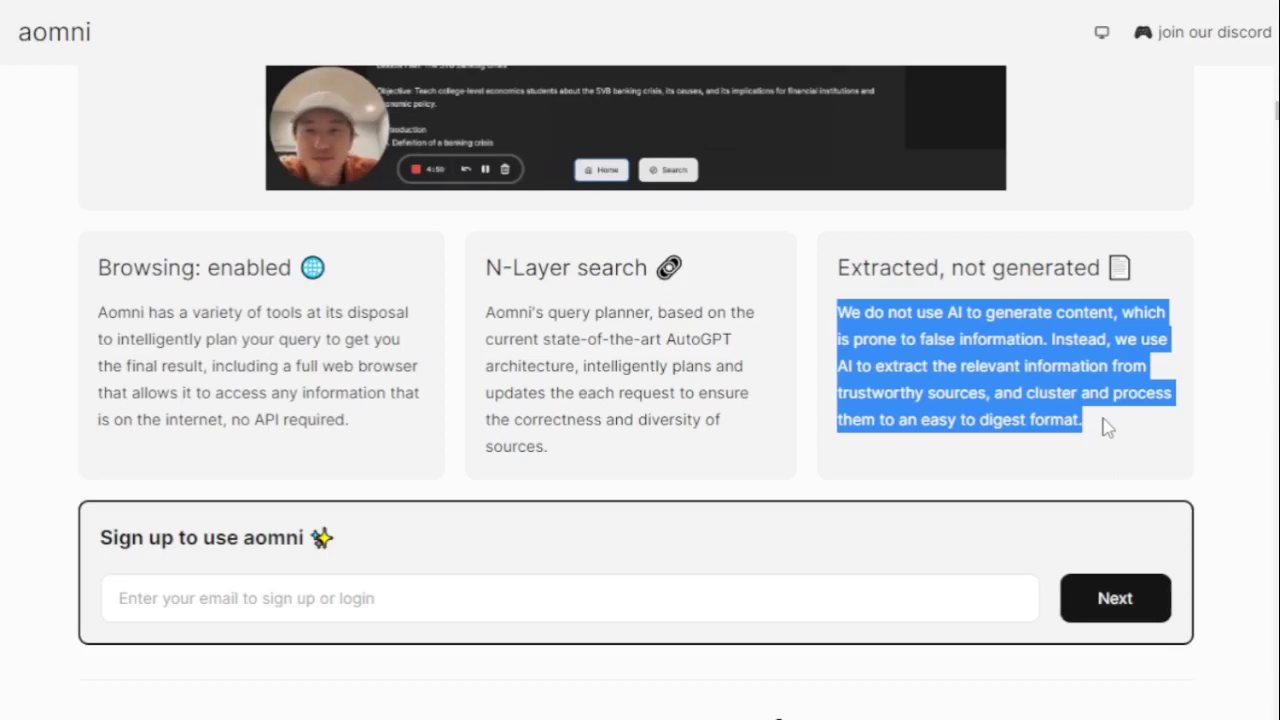
{"action": "left_click", "coordinate": [1106, 427]}
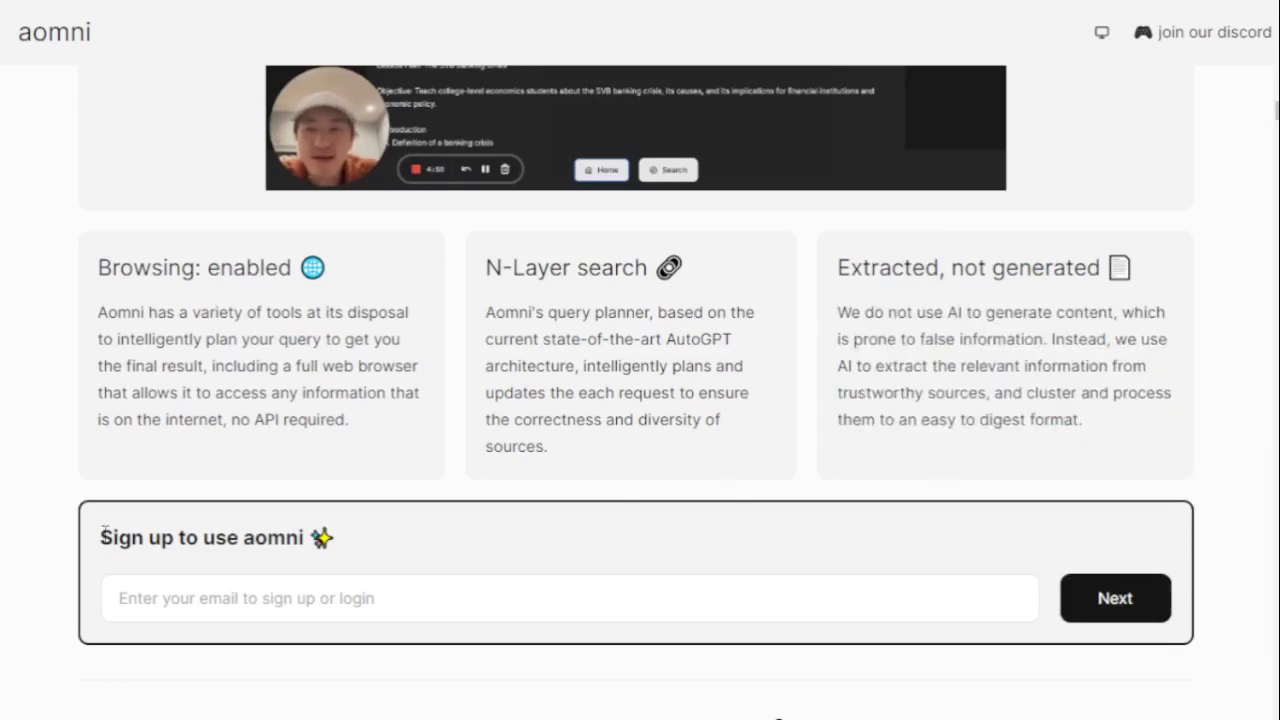
{"action": "left_click_drag", "start_coordinate": [104, 533], "coordinate": [307, 537]}
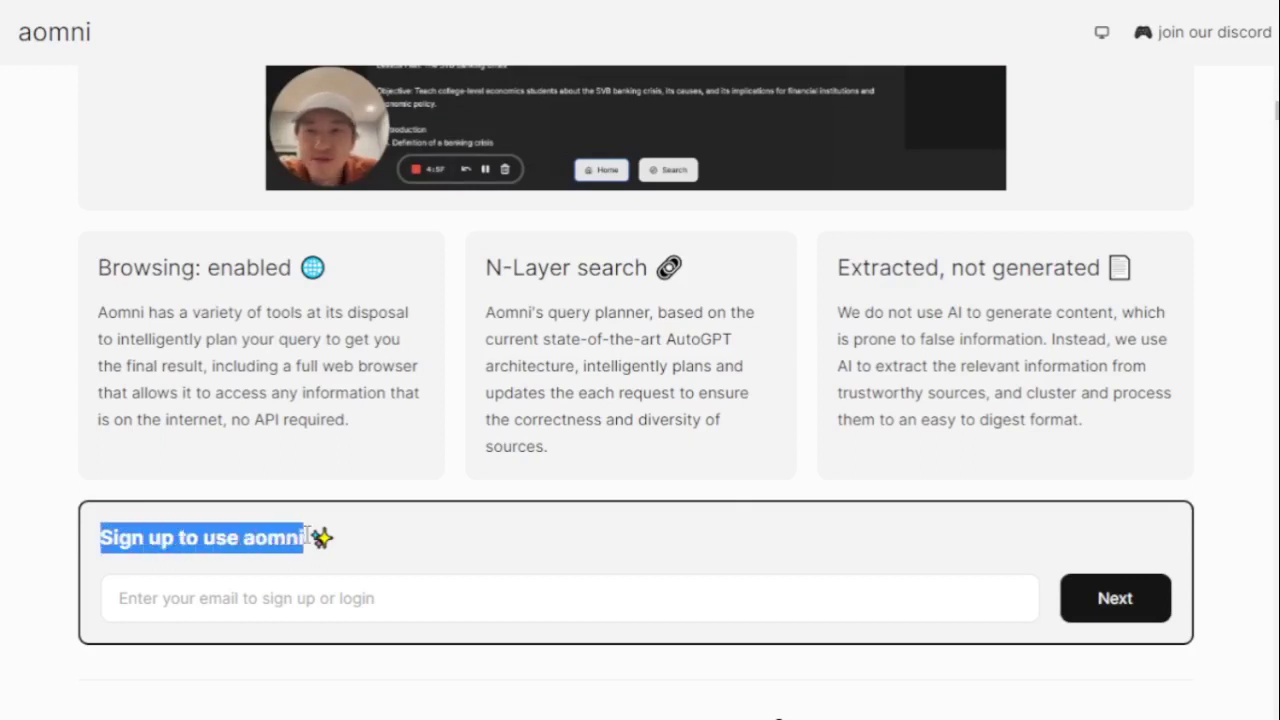
{"action": "left_click", "coordinate": [307, 537]}
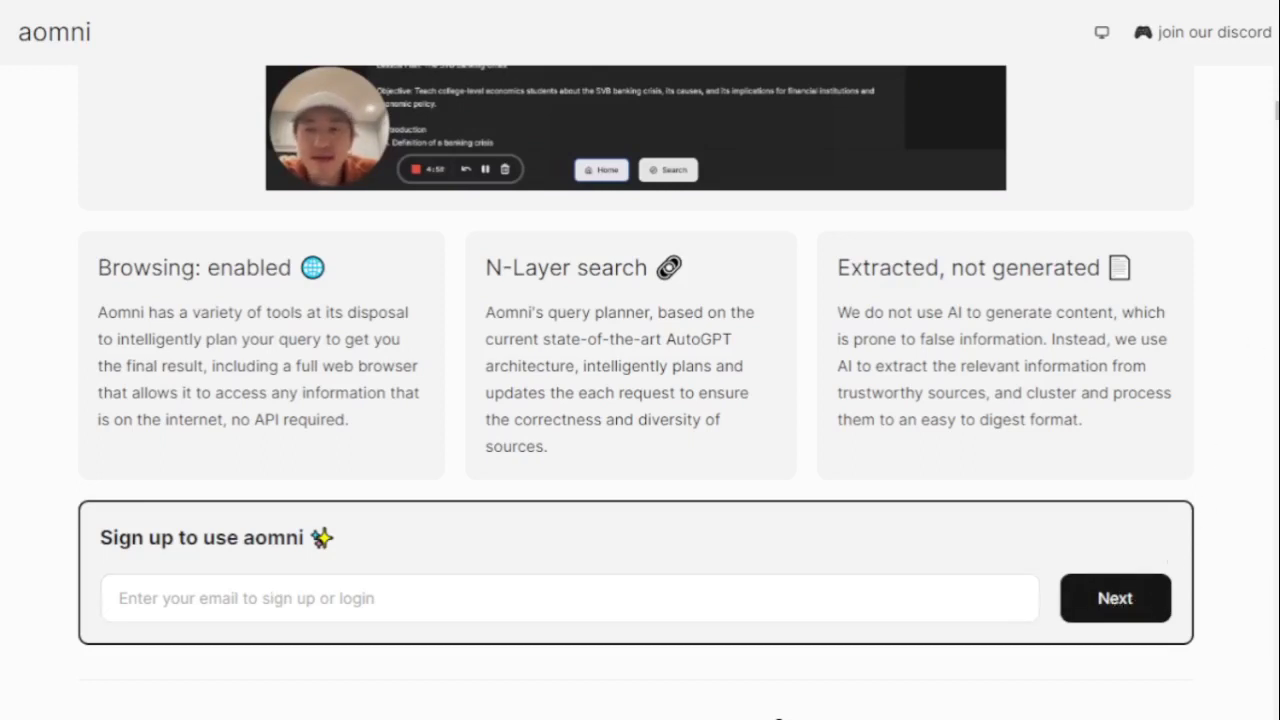
Highlight the Examples heading, the April 20th, 2023 date, React request title and plan heading.
{"action": "scroll", "coordinate": [778, 716], "scroll_direction": "down", "scroll_amount": 5}
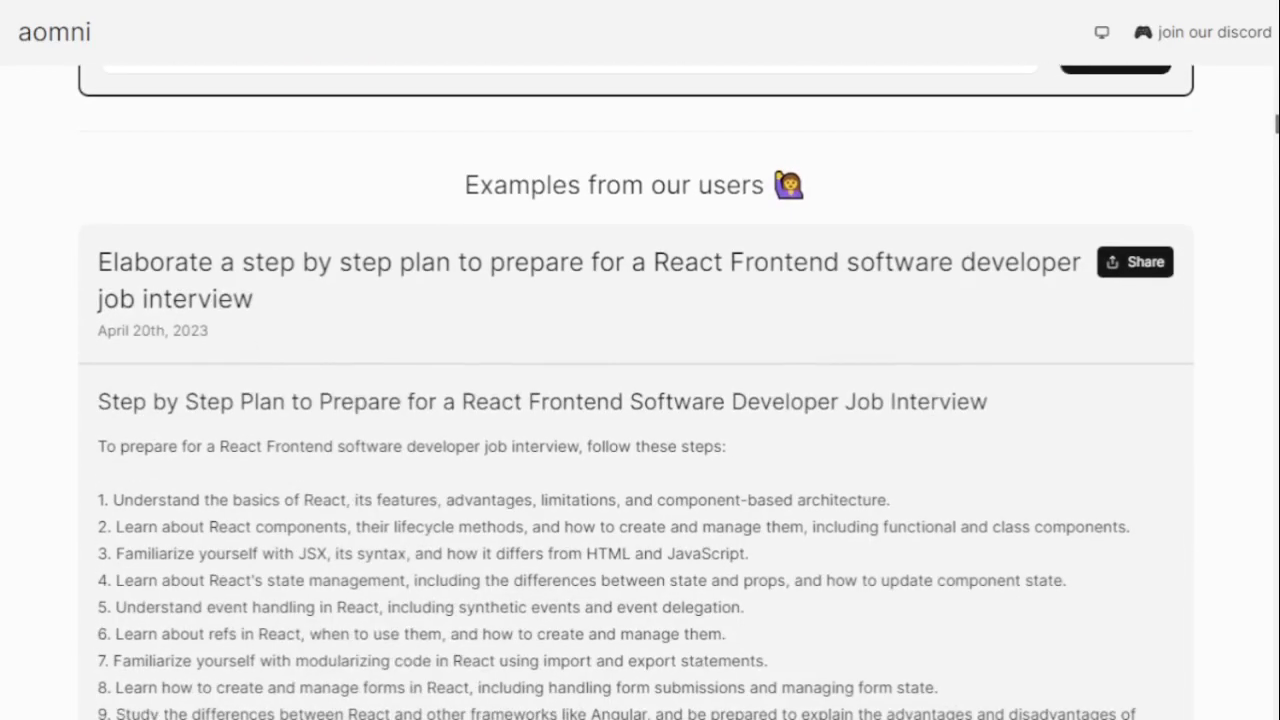
{"action": "left_click_drag", "start_coordinate": [463, 184], "coordinate": [768, 186]}
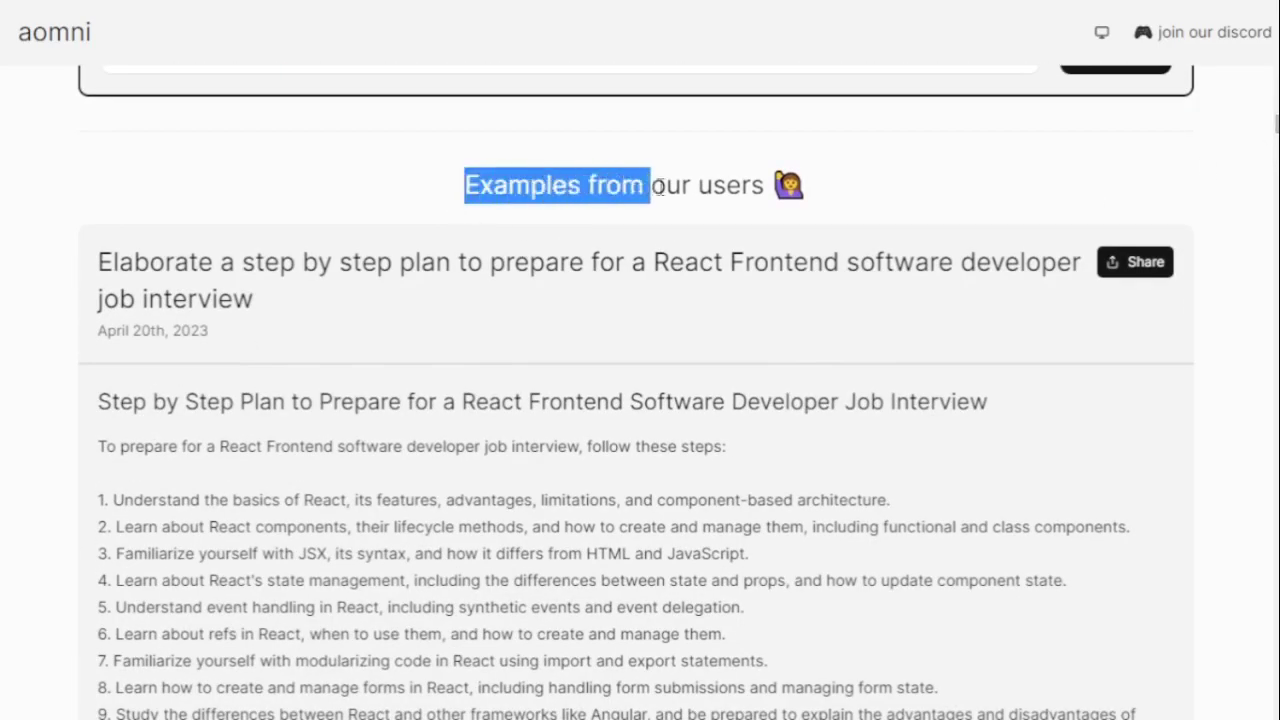
{"action": "left_click", "coordinate": [768, 186]}
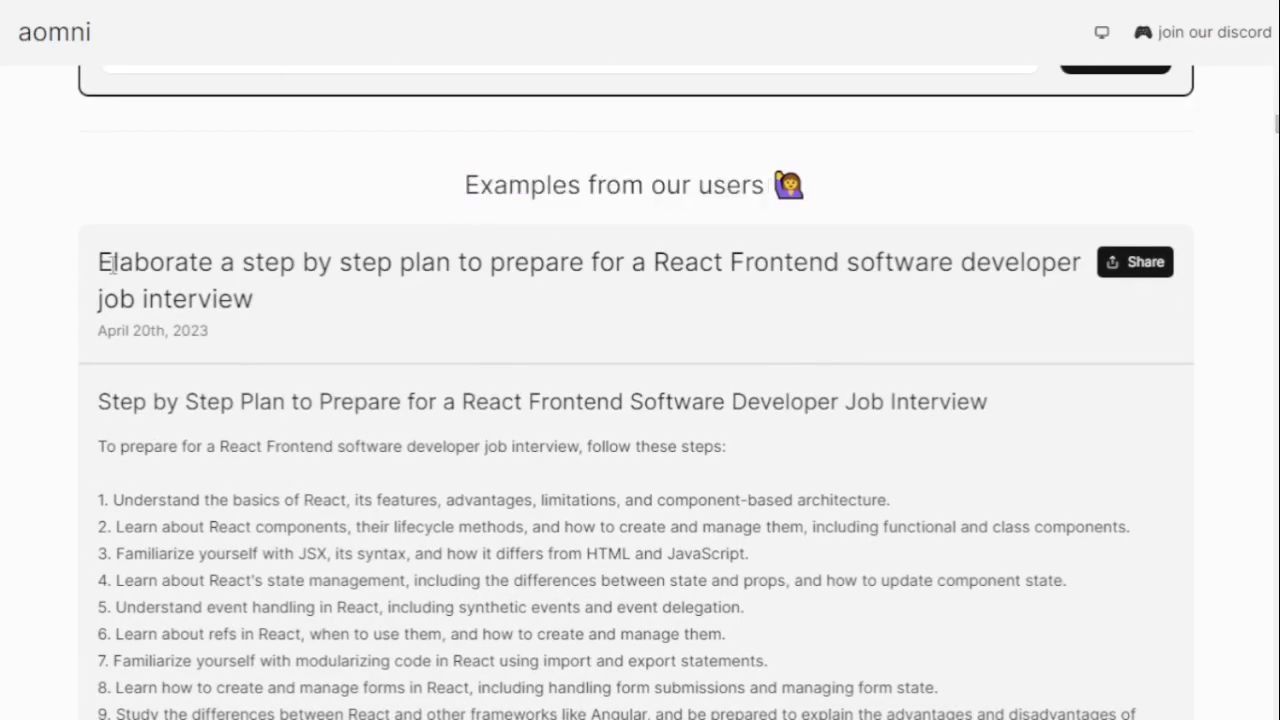
{"action": "left_click_drag", "start_coordinate": [93, 333], "coordinate": [211, 334]}
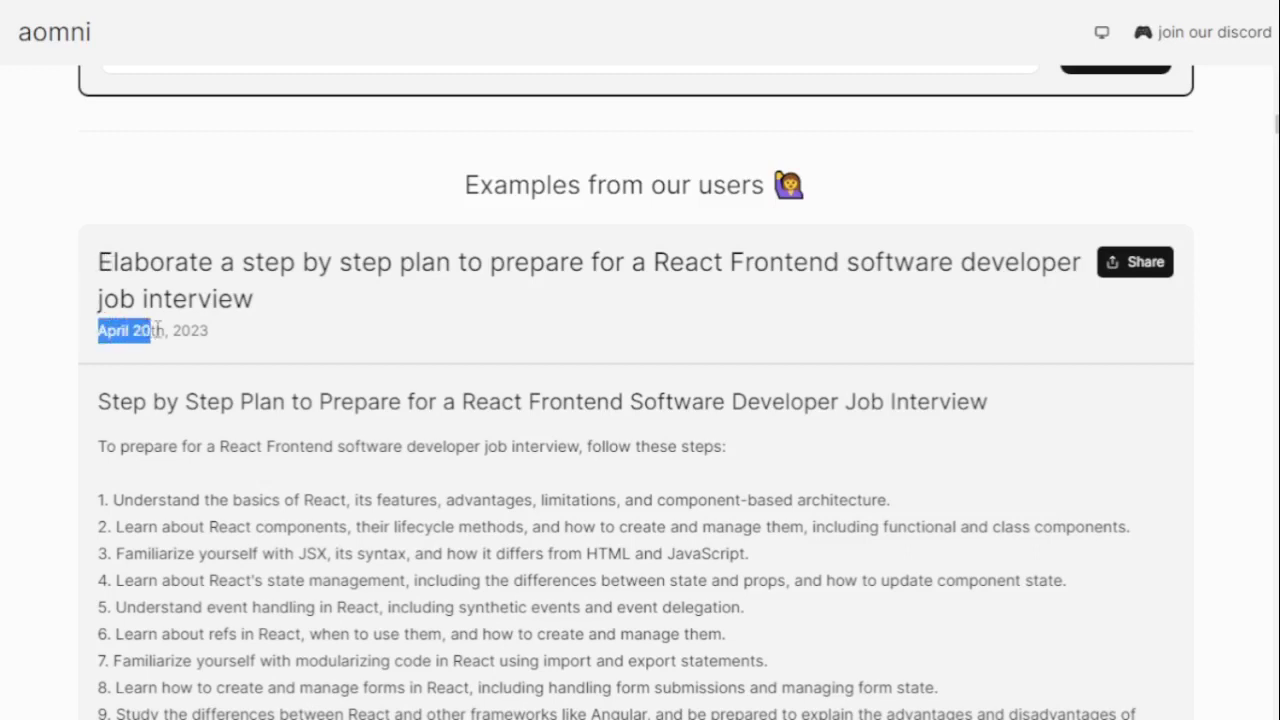
{"action": "left_click", "coordinate": [222, 337]}
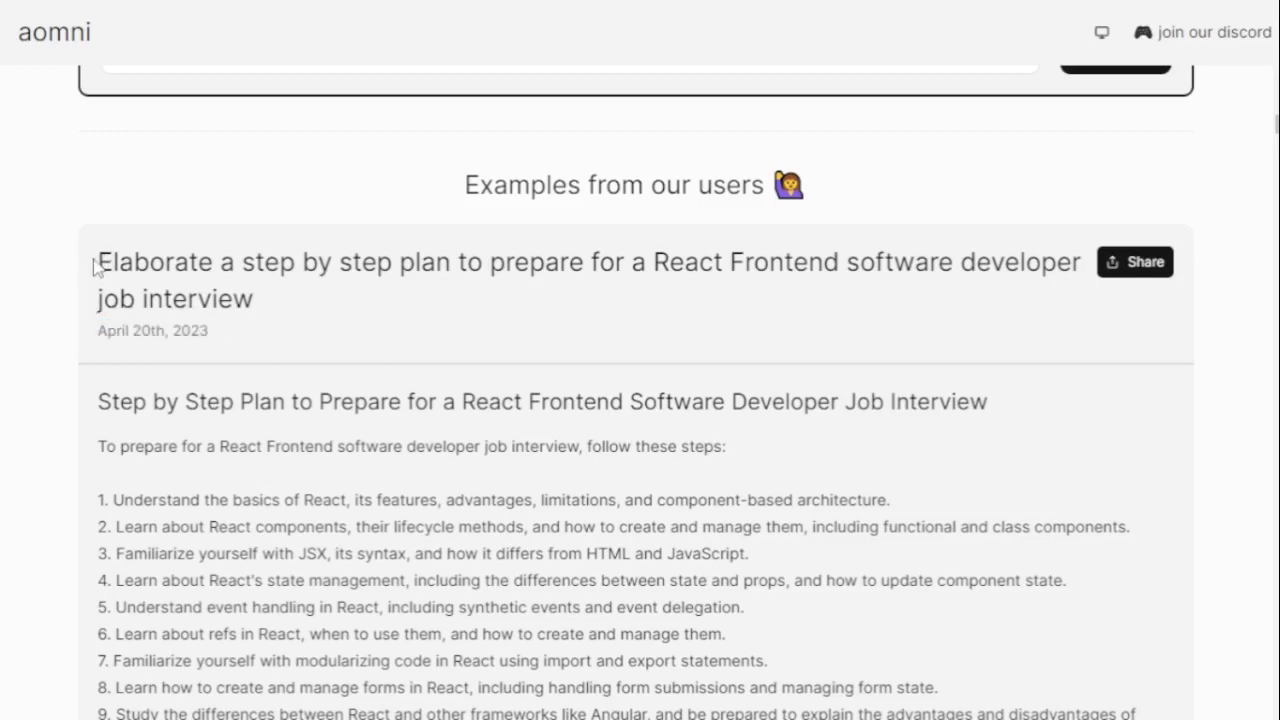
{"action": "mouse_move", "coordinate": [95, 267]}
{"action": "left_mouse_down"}
{"action": "mouse_move", "coordinate": [1076, 268]}
{"action": "mouse_move", "coordinate": [911, 297]}
{"action": "left_mouse_up"}
{"action": "left_click", "coordinate": [285, 305]}
{"action": "left_click_drag", "start_coordinate": [95, 402], "coordinate": [1015, 408]}
{"action": "left_click", "coordinate": [1025, 432]}
Highlight the plan's intro sentence and its seventeen steps, then scroll to Progress.
{"action": "scroll", "coordinate": [640, 400], "scroll_direction": "down", "scroll_amount": 4}
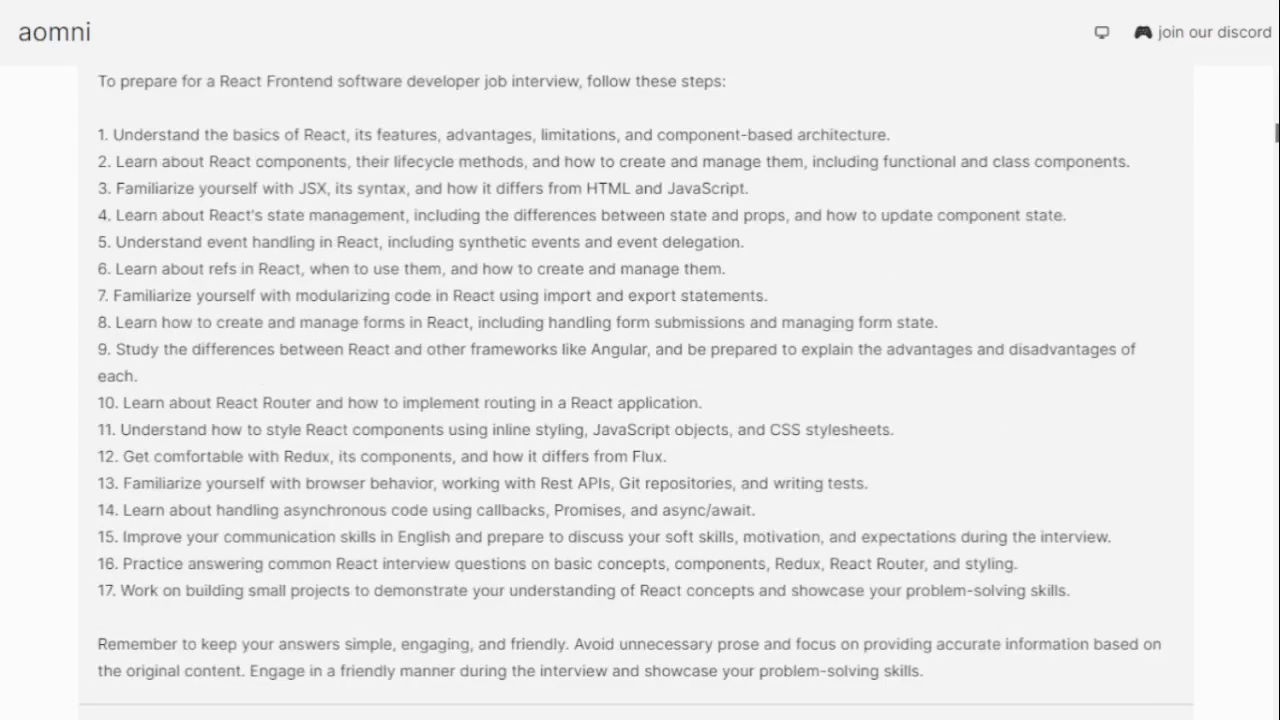
{"action": "scroll", "coordinate": [640, 400], "scroll_direction": "up", "scroll_amount": 1}
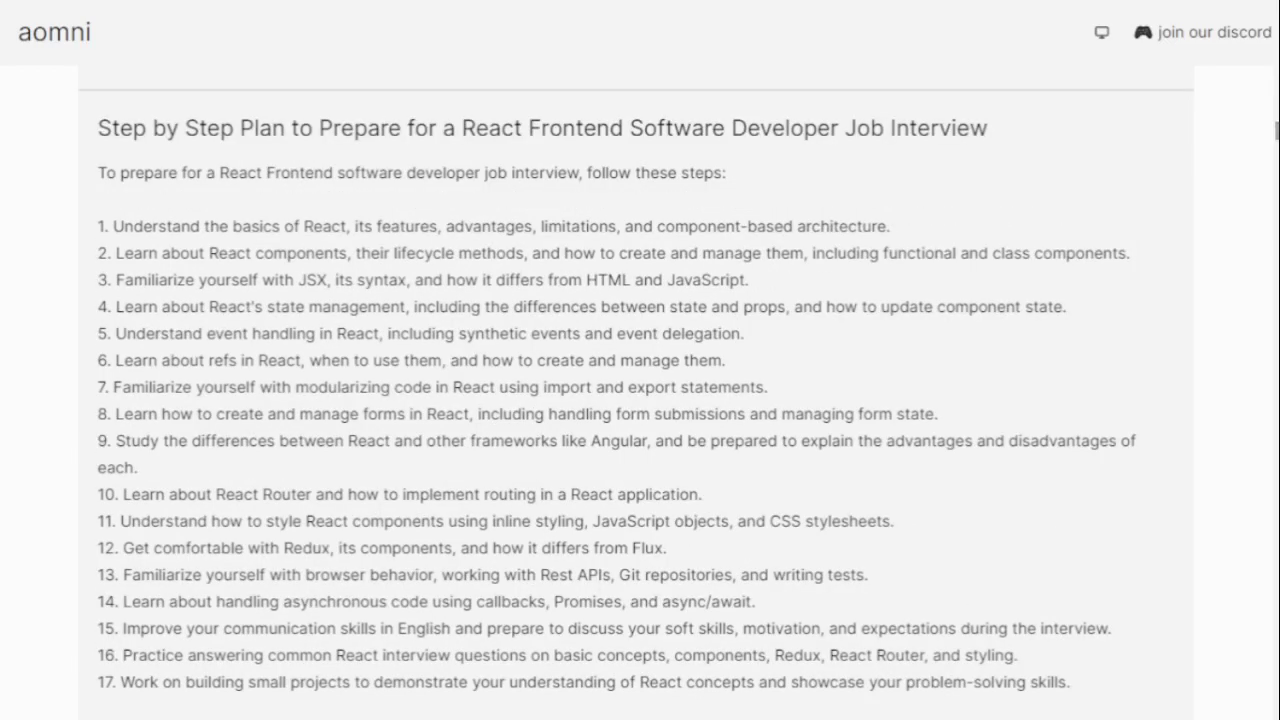
{"action": "left_click_drag", "start_coordinate": [100, 173], "coordinate": [736, 172]}
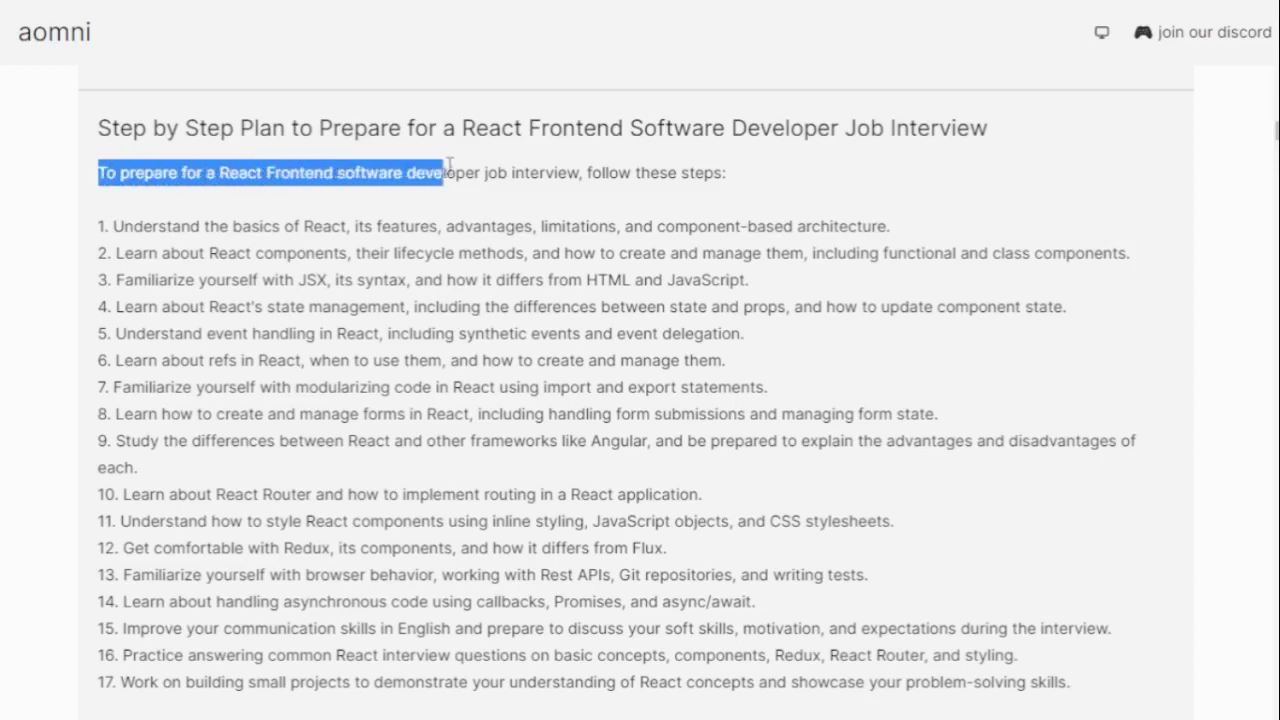
{"action": "left_click", "coordinate": [491, 232]}
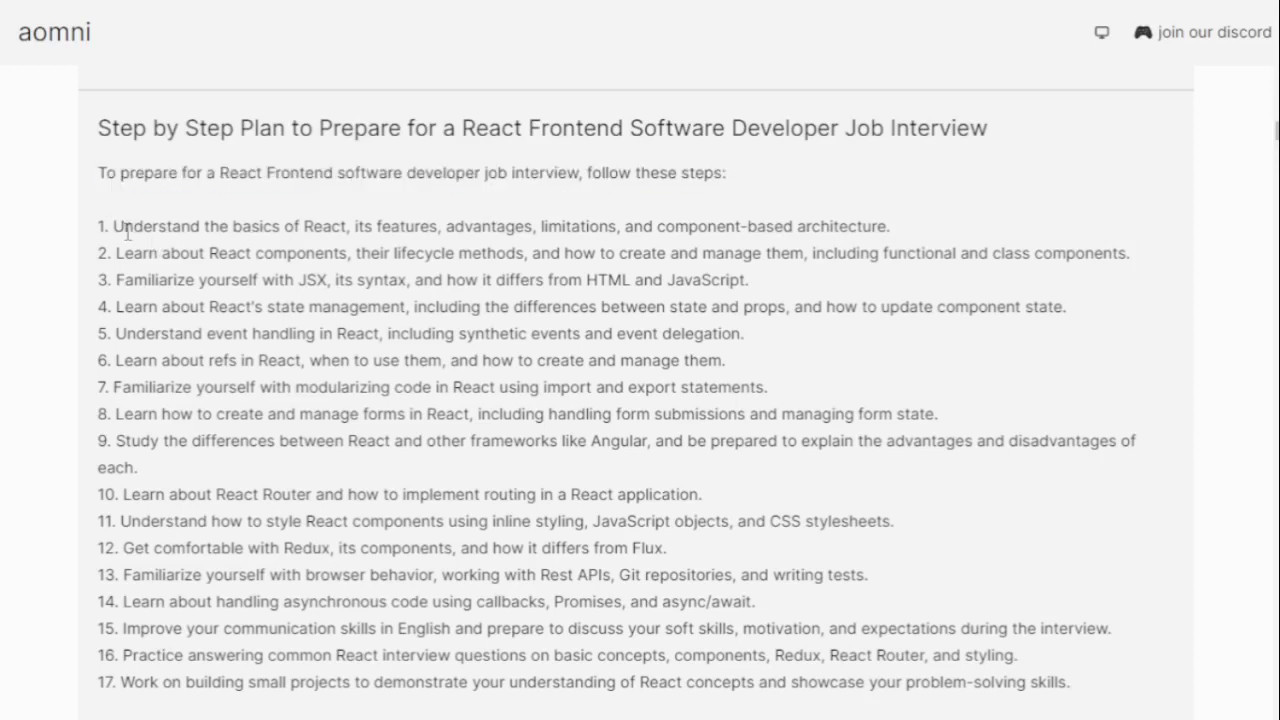
{"action": "mouse_move", "coordinate": [112, 226]}
{"action": "left_mouse_down"}
{"action": "mouse_move", "coordinate": [1055, 605]}
{"action": "mouse_move", "coordinate": [1040, 638]}
{"action": "left_mouse_up"}
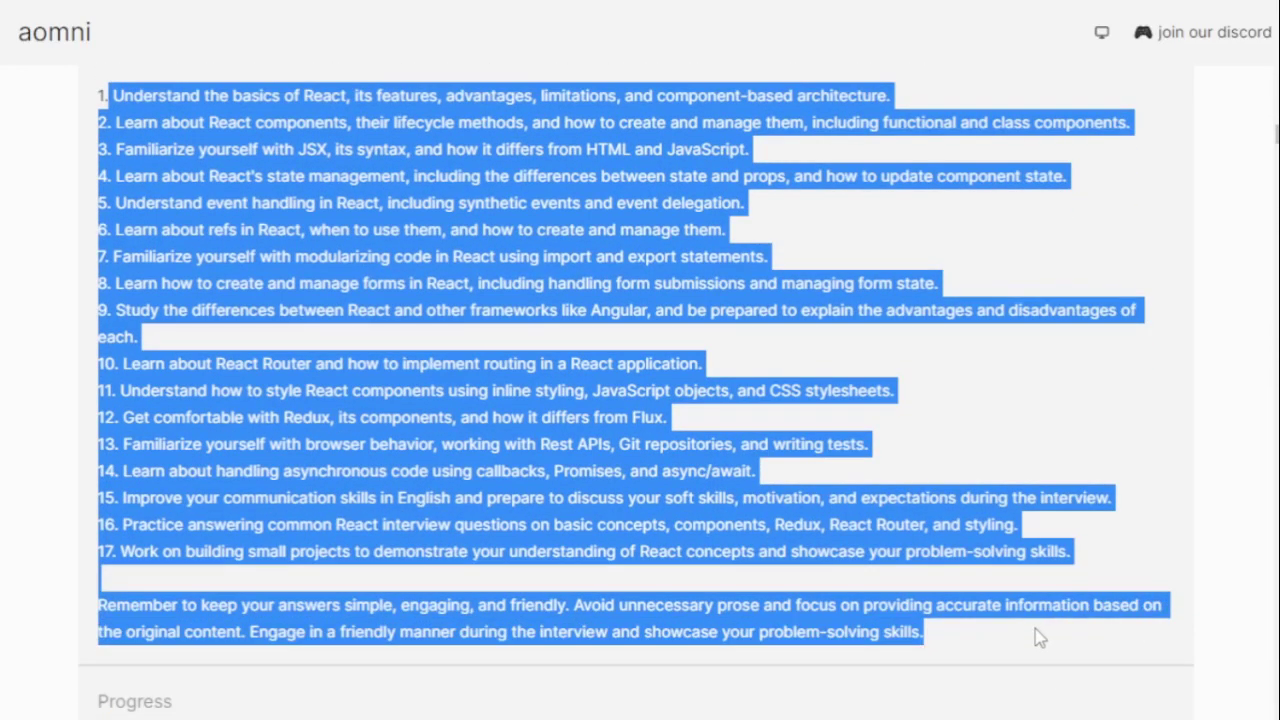
{"action": "left_click", "coordinate": [643, 595]}
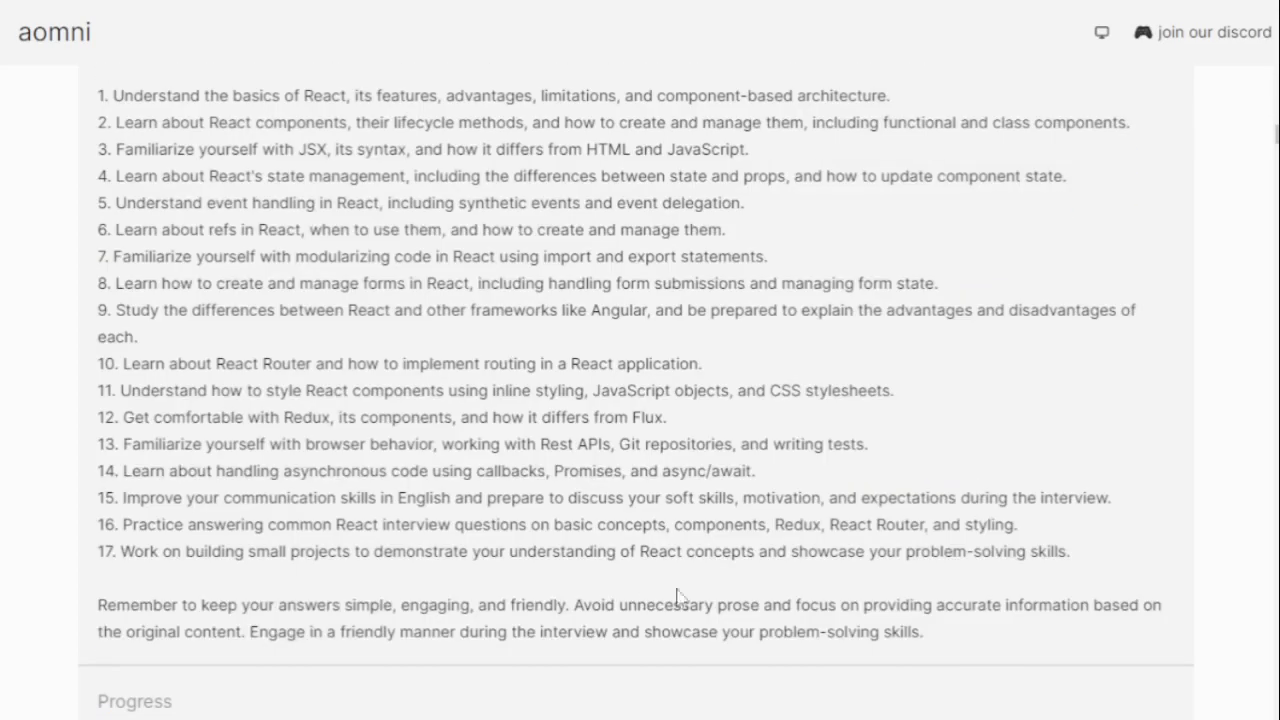
{"action": "scroll", "coordinate": [636, 392], "scroll_direction": "down", "scroll_amount": 3}
{"action": "scroll", "coordinate": [636, 392], "scroll_direction": "down", "scroll_amount": 2}
{"action": "scroll", "coordinate": [1276, 145], "scroll_direction": "down", "scroll_amount": 1}
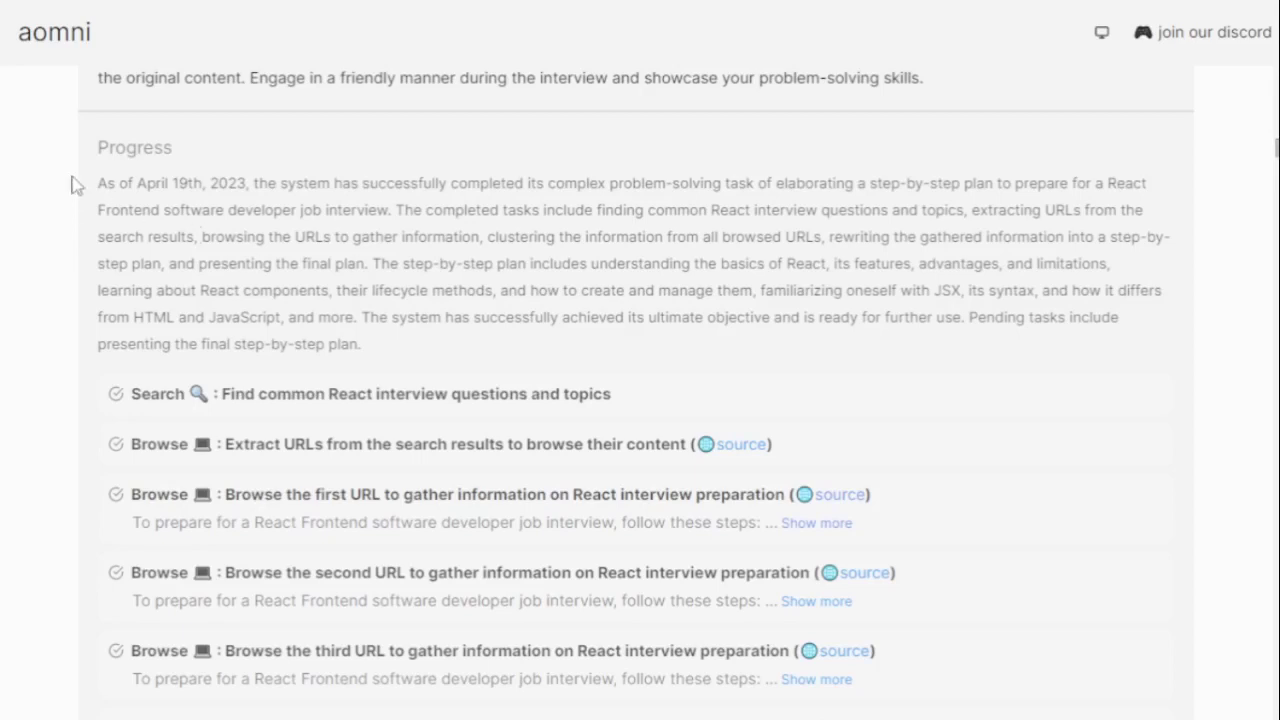
{"action": "left_click_drag", "start_coordinate": [93, 151], "coordinate": [171, 139]}
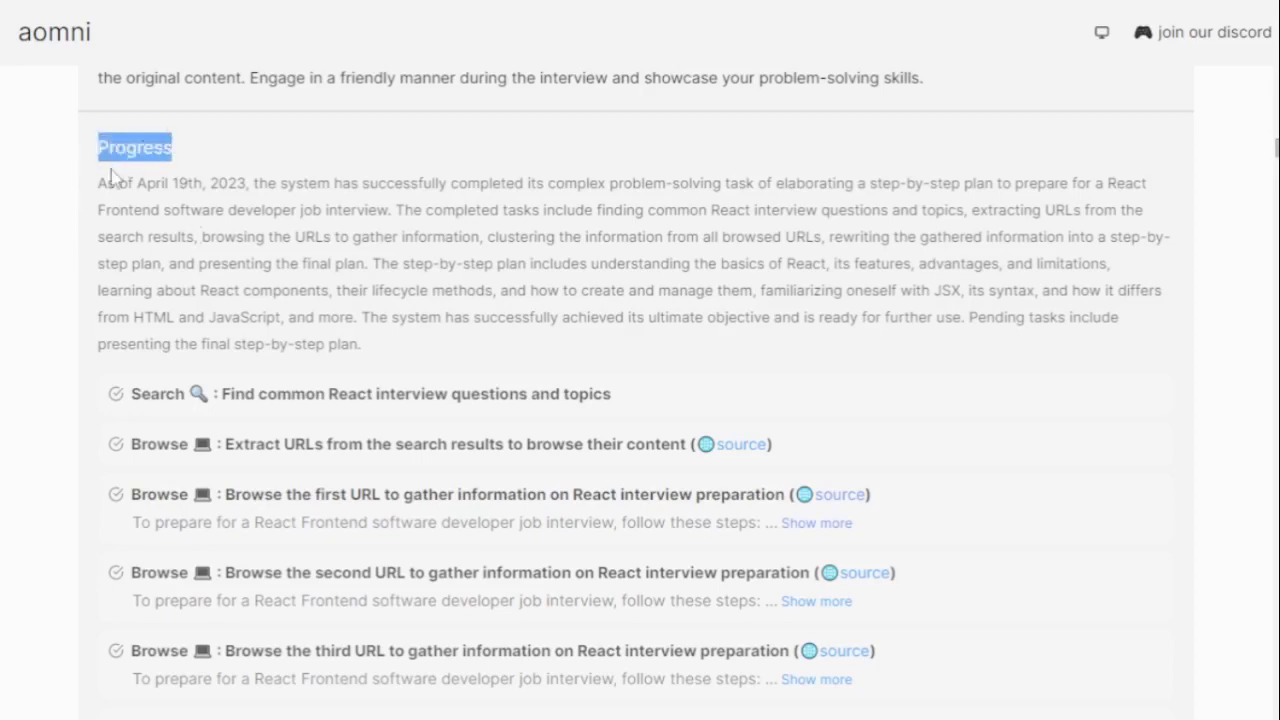
{"action": "mouse_move", "coordinate": [99, 183]}
{"action": "left_mouse_down"}
{"action": "mouse_move", "coordinate": [1090, 183]}
{"action": "mouse_move", "coordinate": [1040, 207]}
{"action": "mouse_move", "coordinate": [365, 210]}
{"action": "mouse_move", "coordinate": [689, 237]}
{"action": "mouse_move", "coordinate": [822, 232]}
{"action": "mouse_move", "coordinate": [752, 317]}
{"action": "mouse_move", "coordinate": [383, 352]}
{"action": "left_mouse_up"}
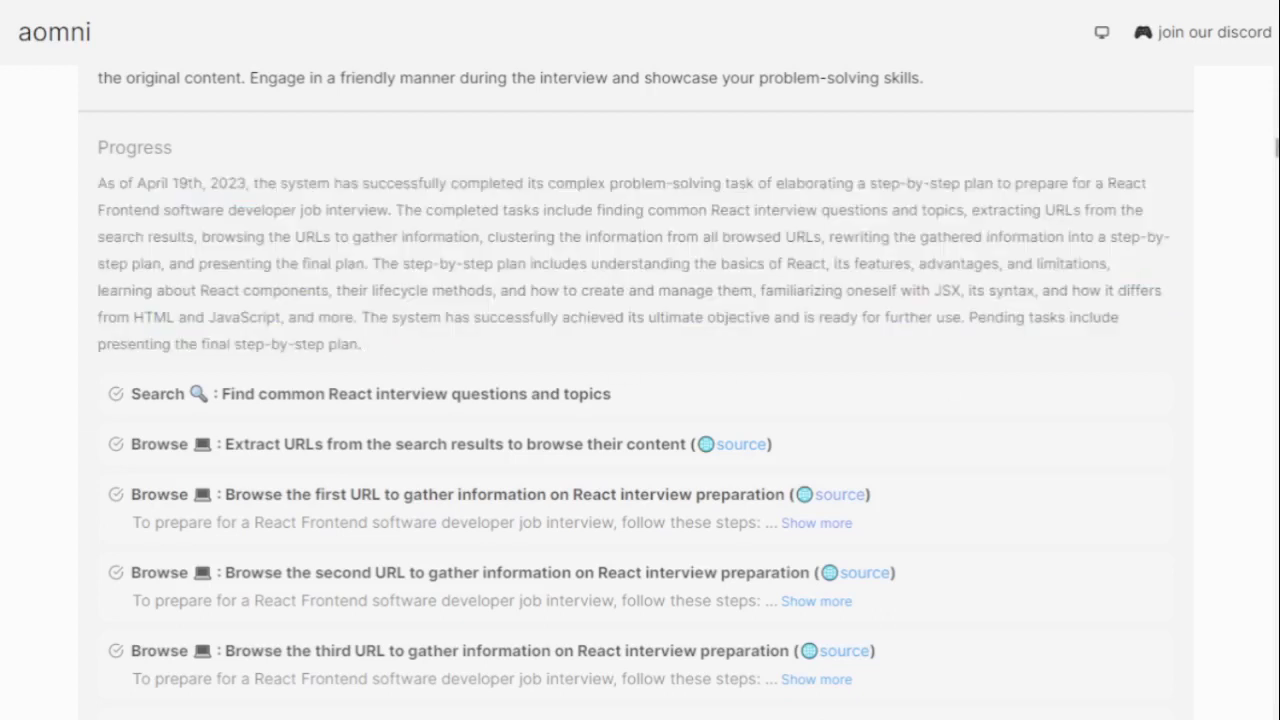
{"action": "scroll", "coordinate": [640, 400], "scroll_direction": "down", "scroll_amount": 2}
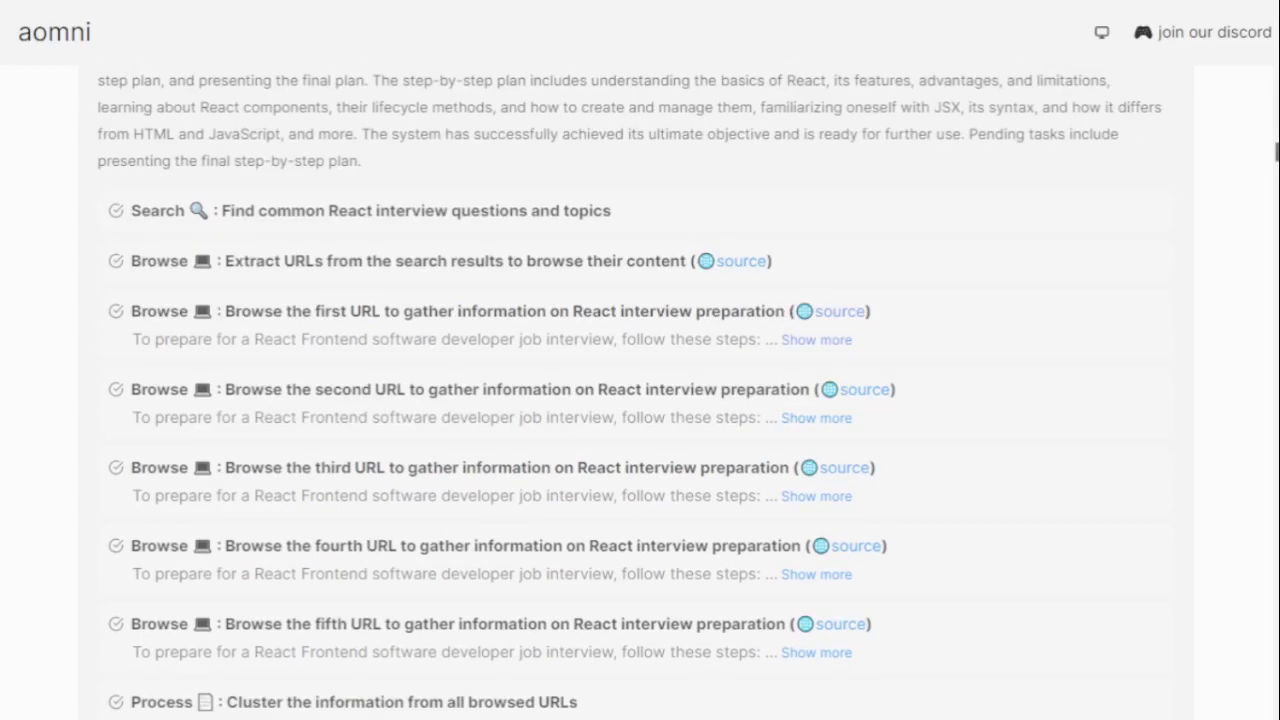
{"action": "scroll", "coordinate": [640, 400], "scroll_direction": "down", "scroll_amount": 1}
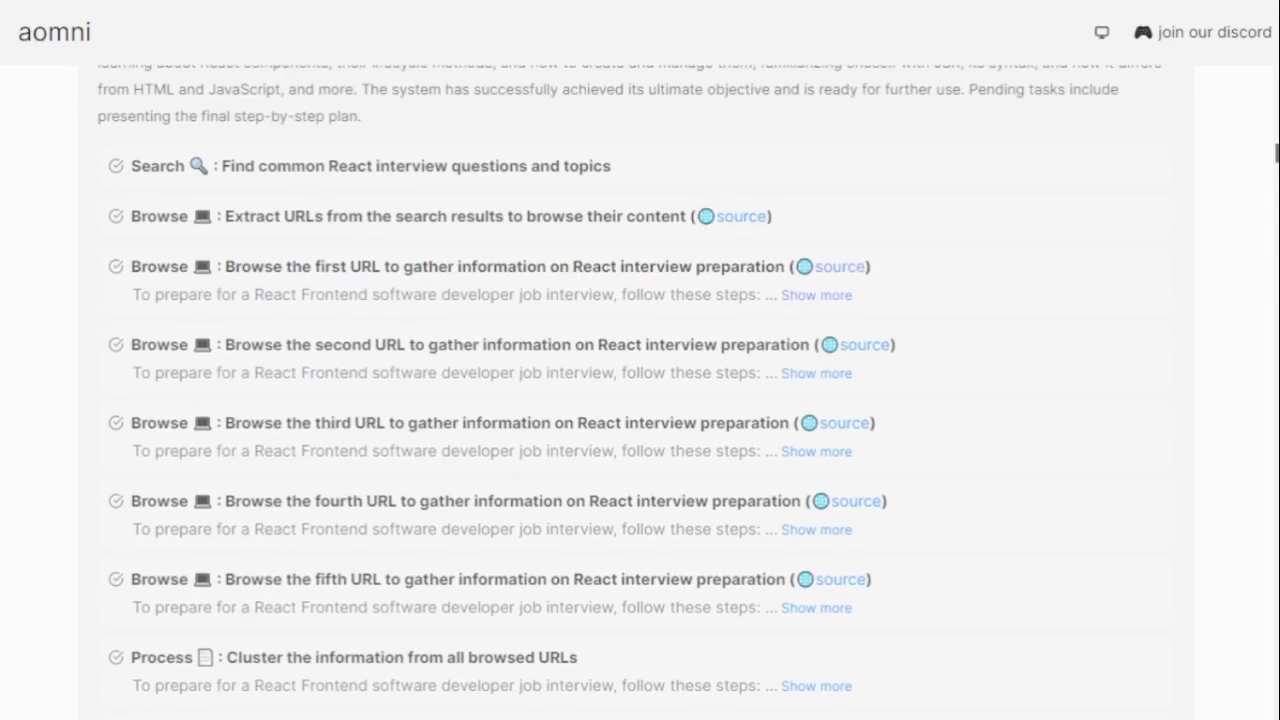
{"action": "mouse_move", "coordinate": [110, 172]}
{"action": "left_mouse_down"}
{"action": "mouse_move", "coordinate": [430, 636]}
{"action": "mouse_move", "coordinate": [757, 647]}
{"action": "left_mouse_up"}
{"action": "left_click", "coordinate": [1254, 365]}
Highlight the waterproof shoes request and its 'Top 5 Waterproof Shoe Competitors' heading.
{"action": "scroll", "coordinate": [640, 400], "scroll_direction": "down", "scroll_amount": 2}
{"action": "scroll", "coordinate": [640, 400], "scroll_direction": "down", "scroll_amount": 3}
{"action": "scroll", "coordinate": [640, 400], "scroll_direction": "down", "scroll_amount": 2}
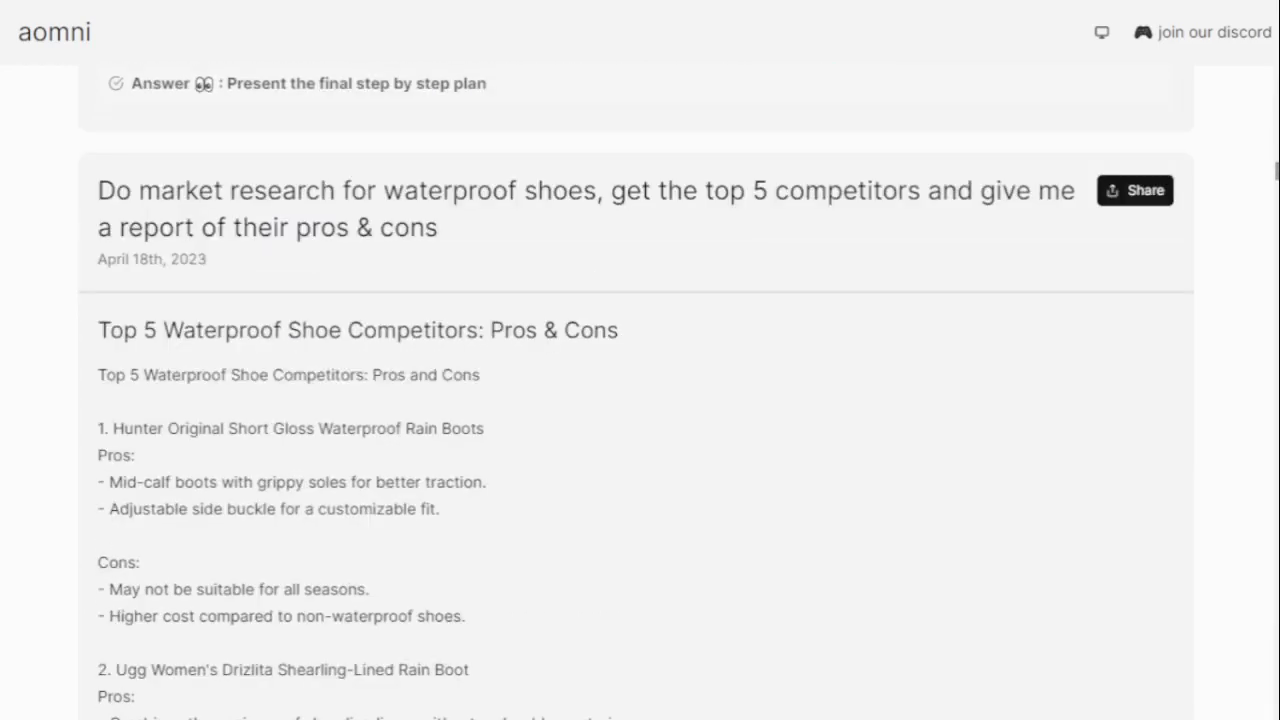
{"action": "mouse_move", "coordinate": [98, 190]}
{"action": "left_mouse_down"}
{"action": "mouse_move", "coordinate": [217, 192]}
{"action": "mouse_move", "coordinate": [456, 247]}
{"action": "left_mouse_up"}
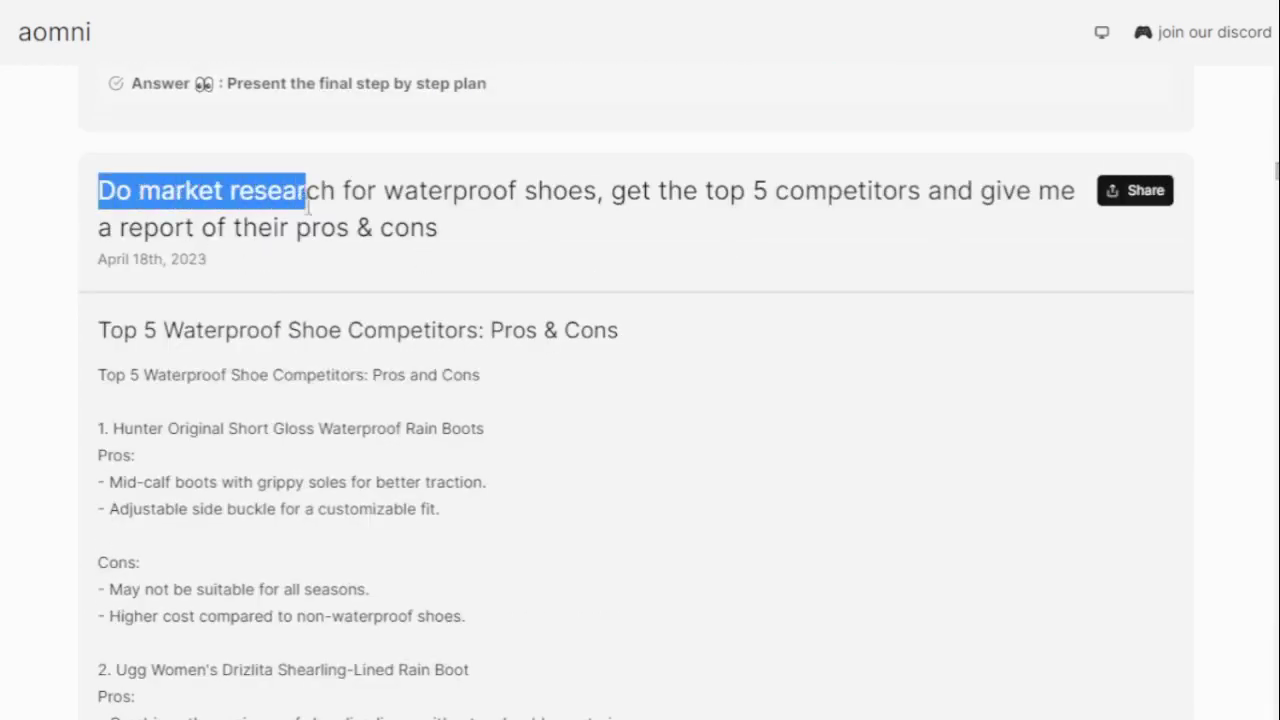
{"action": "left_click", "coordinate": [452, 240]}
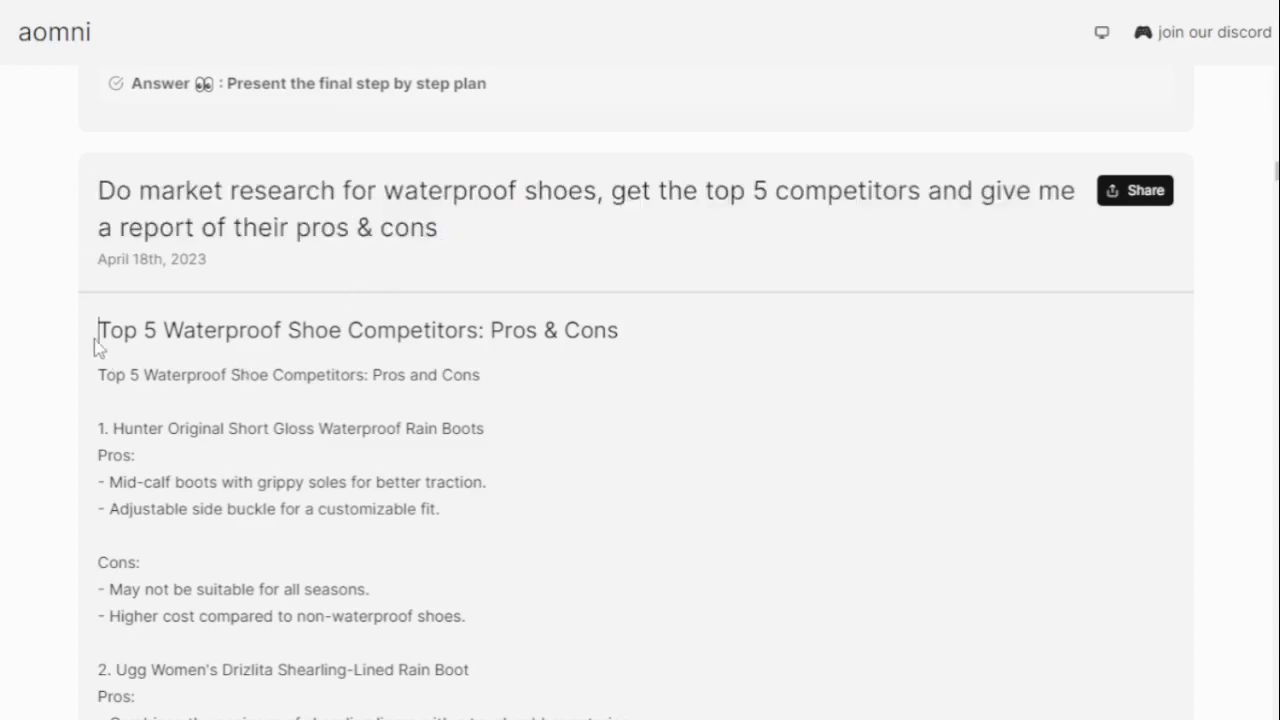
{"action": "left_click_drag", "start_coordinate": [98, 330], "coordinate": [656, 330]}
{"action": "left_click", "coordinate": [667, 327]}
Highlight the report's first line, the Hunter boots entry, and the Pros and Cons labels.
{"action": "left_click_drag", "start_coordinate": [100, 377], "coordinate": [514, 377]}
{"action": "left_click", "coordinate": [352, 418]}
{"action": "mouse_move", "coordinate": [97, 433]}
{"action": "left_mouse_down"}
{"action": "mouse_move", "coordinate": [234, 512]}
{"action": "mouse_move", "coordinate": [478, 529]}
{"action": "left_mouse_up"}
{"action": "left_click", "coordinate": [478, 529]}
{"action": "left_click_drag", "start_coordinate": [97, 460], "coordinate": [150, 461]}
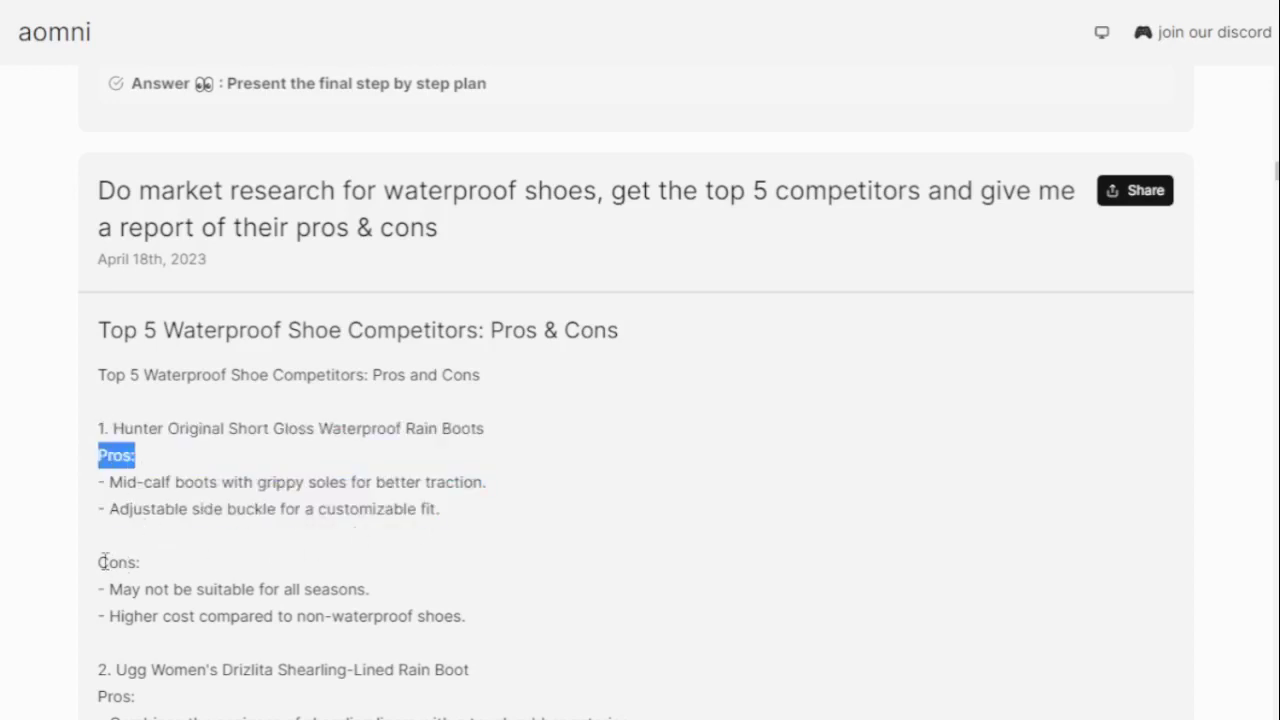
{"action": "left_click_drag", "start_coordinate": [99, 562], "coordinate": [145, 569]}
{"action": "left_click", "coordinate": [143, 568]}
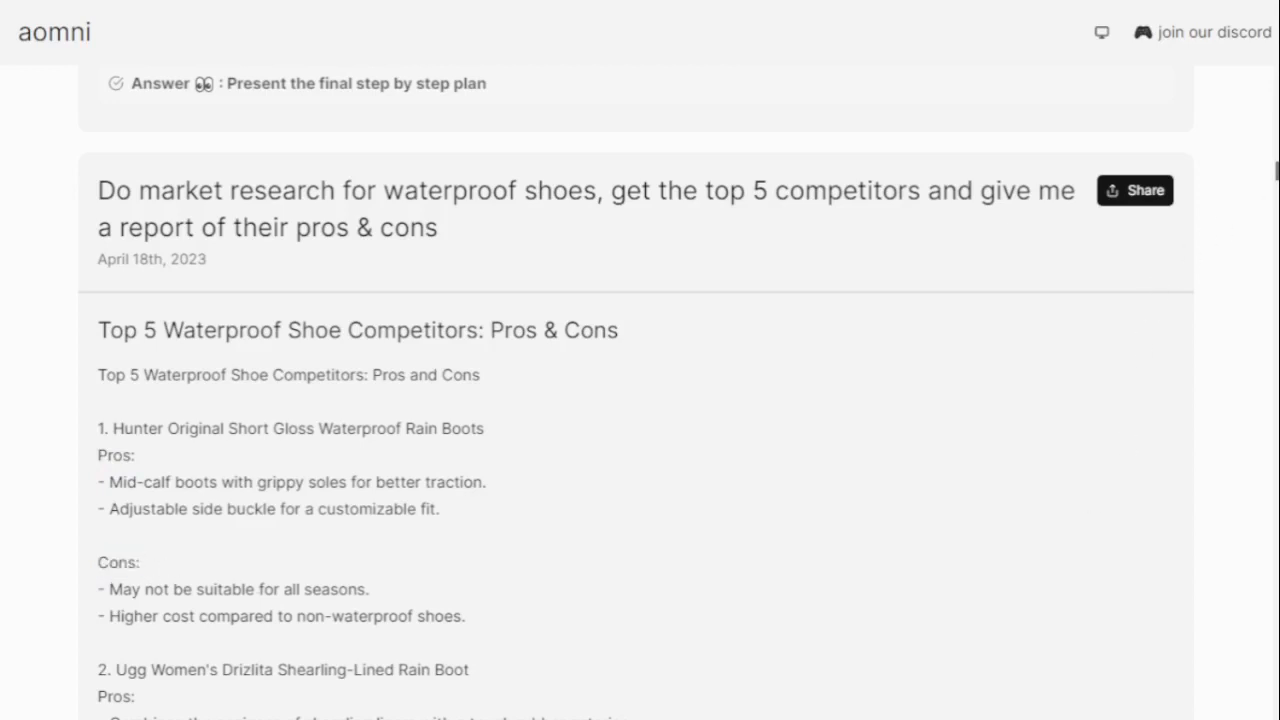
Scroll past the waterproof-shoes progress and task list to the AI writing tools example.
{"action": "scroll", "coordinate": [640, 400], "scroll_direction": "down", "scroll_amount": 1}
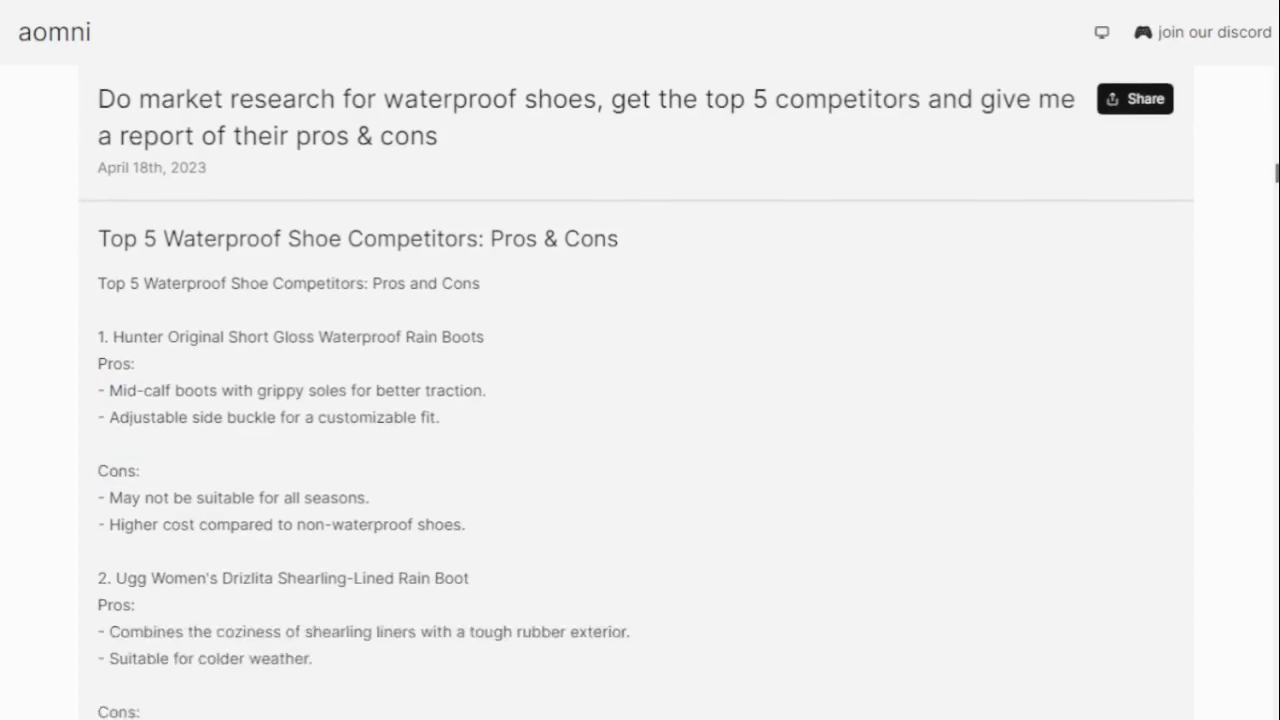
{"action": "scroll", "coordinate": [640, 400], "scroll_direction": "down", "scroll_amount": 4}
{"action": "scroll", "coordinate": [640, 400], "scroll_direction": "down", "scroll_amount": 4}
{"action": "scroll", "coordinate": [640, 400], "scroll_direction": "down", "scroll_amount": 3}
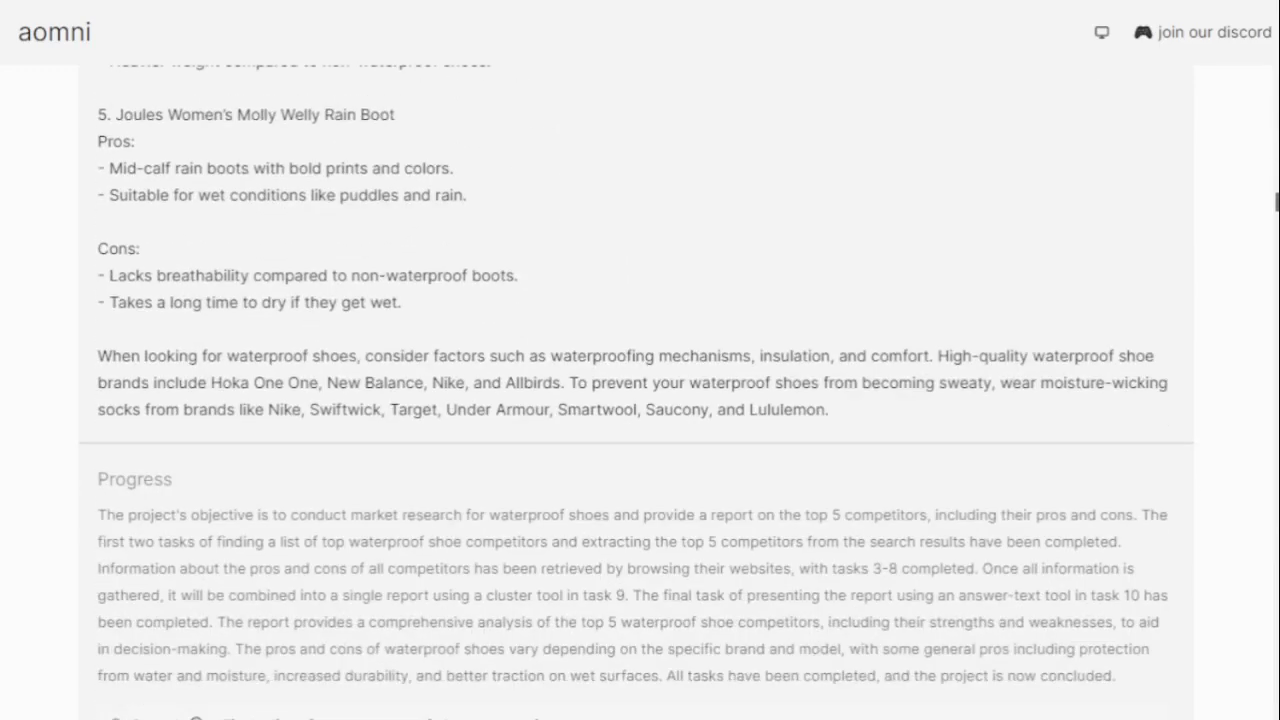
{"action": "scroll", "coordinate": [640, 400], "scroll_direction": "down", "scroll_amount": 1}
{"action": "scroll", "coordinate": [640, 400], "scroll_direction": "down", "scroll_amount": 1}
{"action": "scroll", "coordinate": [640, 400], "scroll_direction": "down", "scroll_amount": 2}
{"action": "scroll", "coordinate": [640, 400], "scroll_direction": "down", "scroll_amount": 2}
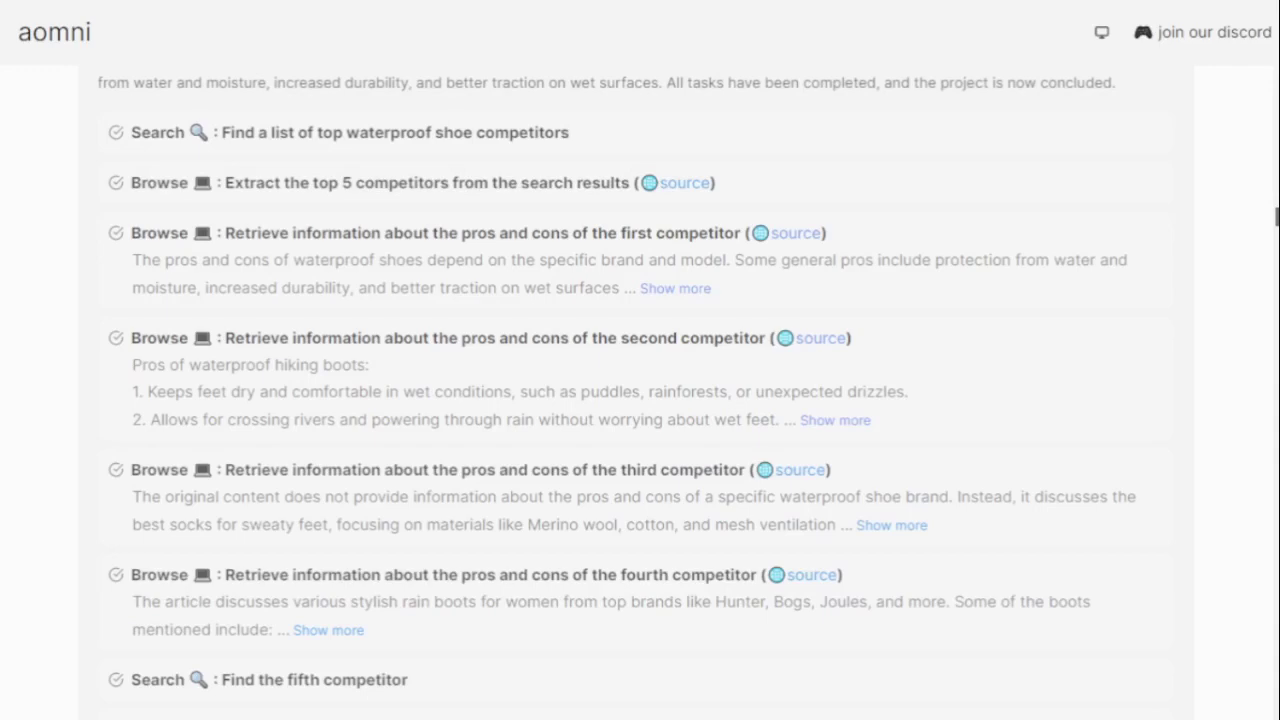
{"action": "scroll", "coordinate": [640, 400], "scroll_direction": "down", "scroll_amount": 1}
{"action": "scroll", "coordinate": [640, 400], "scroll_direction": "down", "scroll_amount": 2}
Highlight the Top 10 AI Writing Tools heading and the first tool, Jasper AI, with its description.
{"action": "scroll", "coordinate": [640, 400], "scroll_direction": "down", "scroll_amount": 2}
{"action": "scroll", "coordinate": [640, 400], "scroll_direction": "down", "scroll_amount": 2}
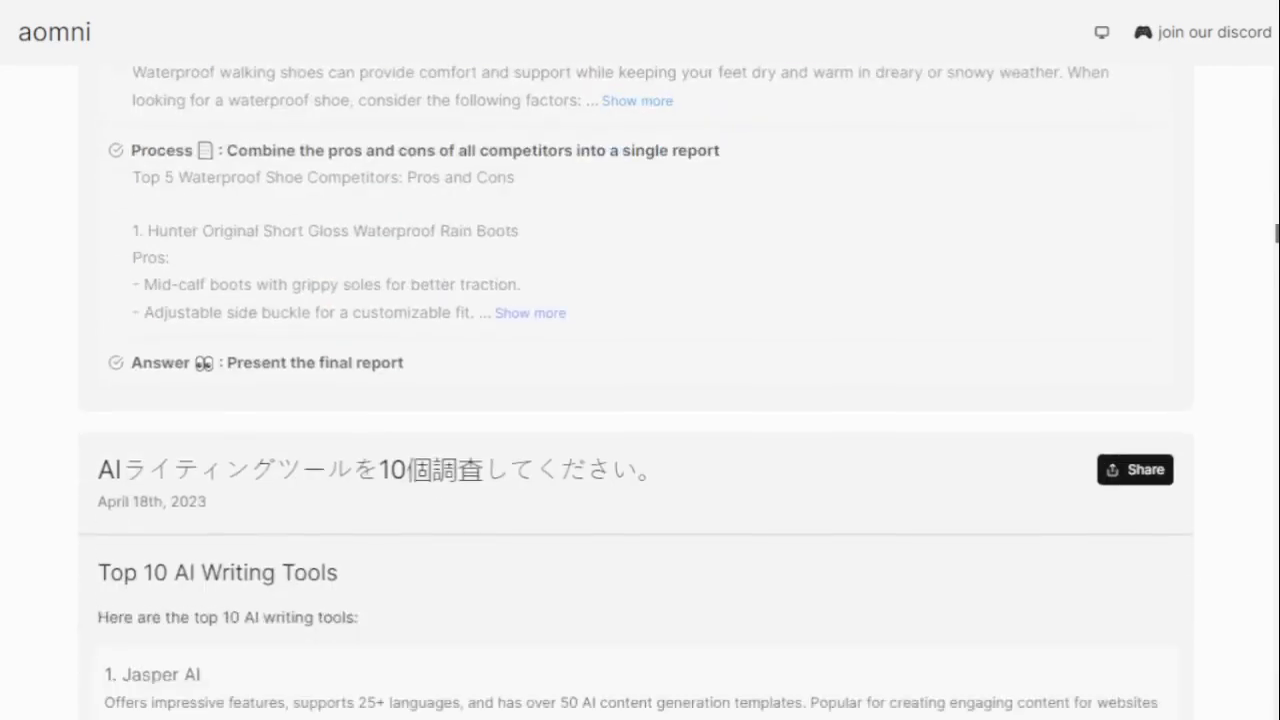
{"action": "scroll", "coordinate": [640, 400], "scroll_direction": "down", "scroll_amount": 3}
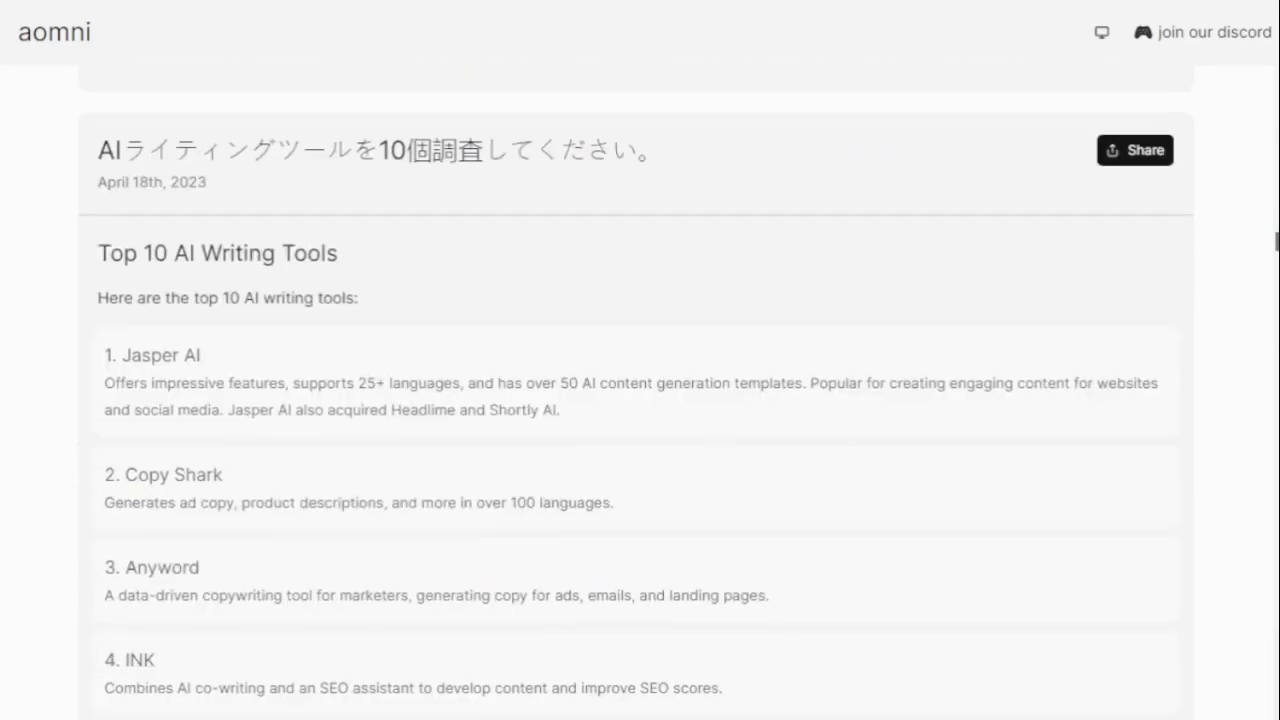
{"action": "scroll", "coordinate": [640, 400], "scroll_direction": "down", "scroll_amount": 2}
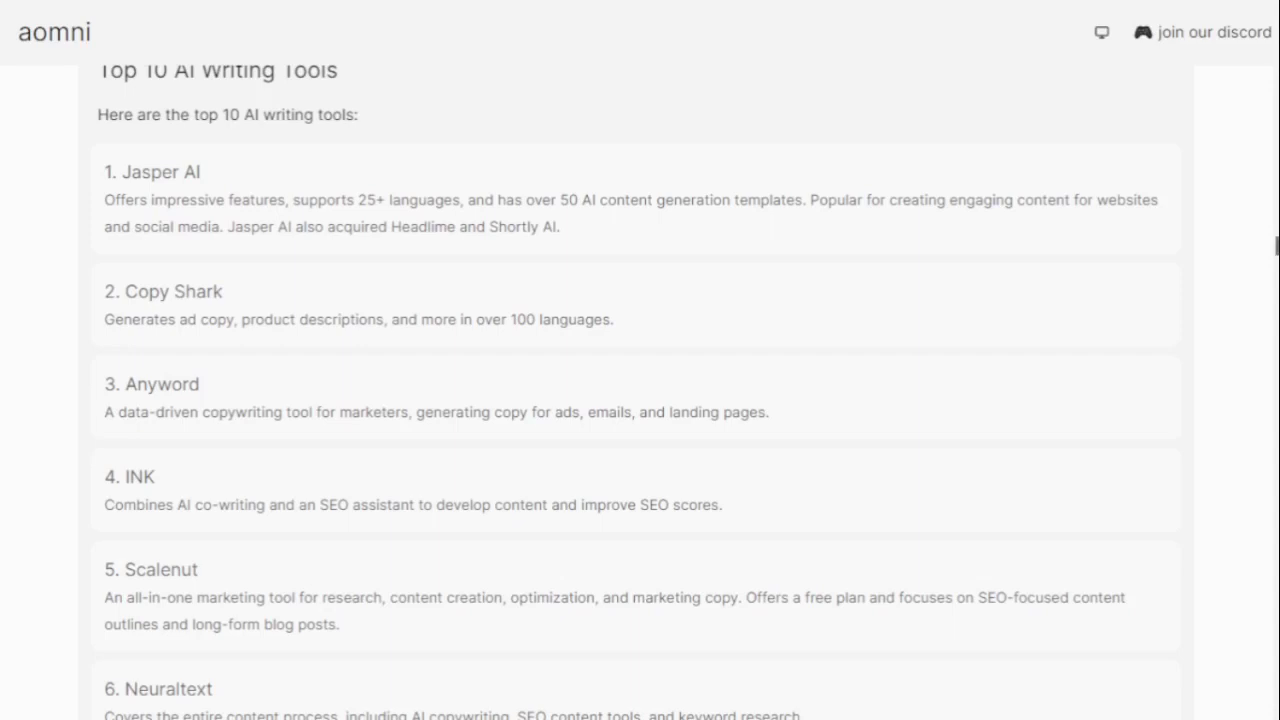
{"action": "scroll", "coordinate": [436, 200], "scroll_direction": "up", "scroll_amount": 2}
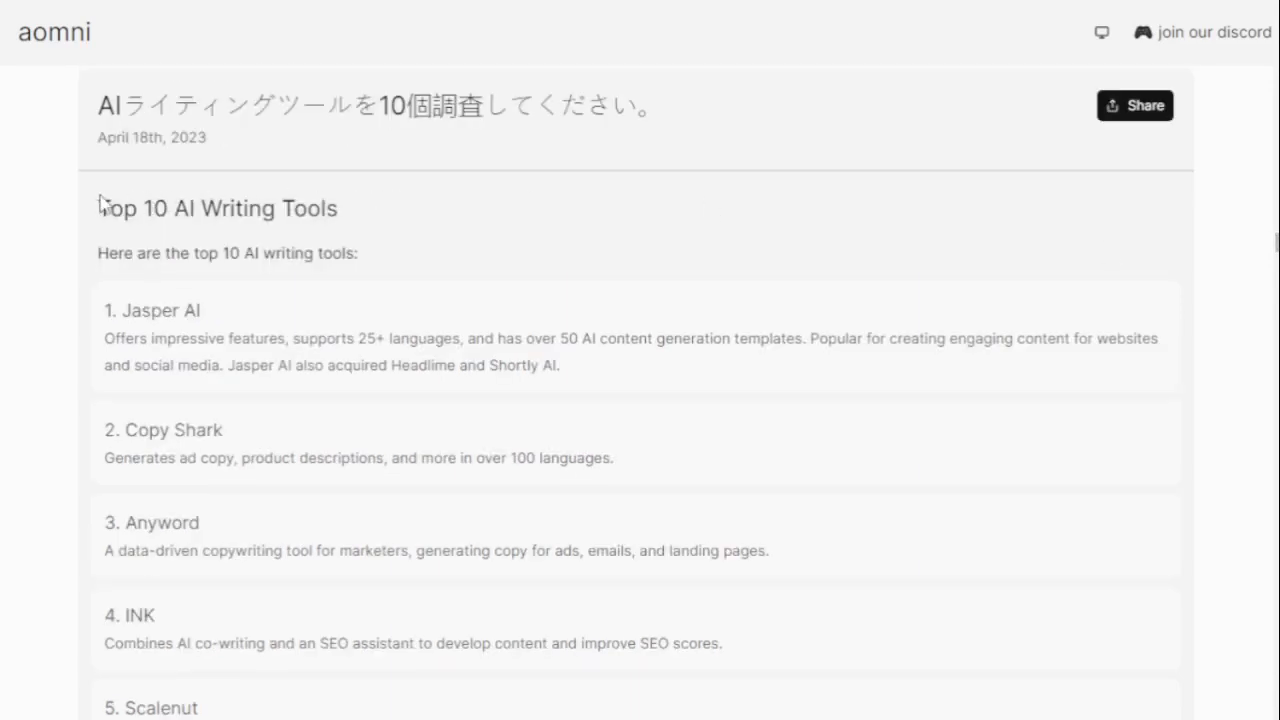
{"action": "left_click_drag", "start_coordinate": [99, 207], "coordinate": [343, 211]}
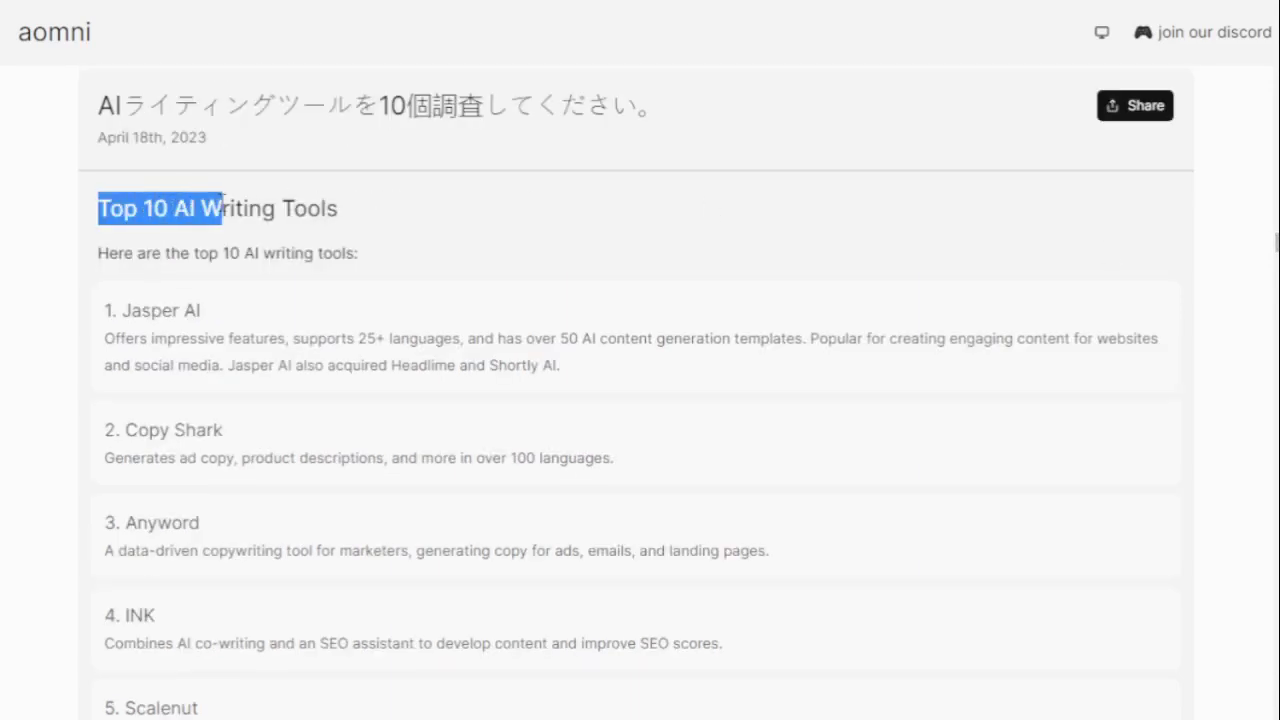
{"action": "left_click", "coordinate": [340, 210]}
{"action": "left_click_drag", "start_coordinate": [104, 311], "coordinate": [210, 318]}
{"action": "left_click", "coordinate": [210, 318]}
{"action": "left_click_drag", "start_coordinate": [103, 340], "coordinate": [819, 332]}
{"action": "left_click", "coordinate": [959, 333]}
{"action": "triple_click", "coordinate": [1072, 369]}
{"action": "left_click", "coordinate": [404, 411]}
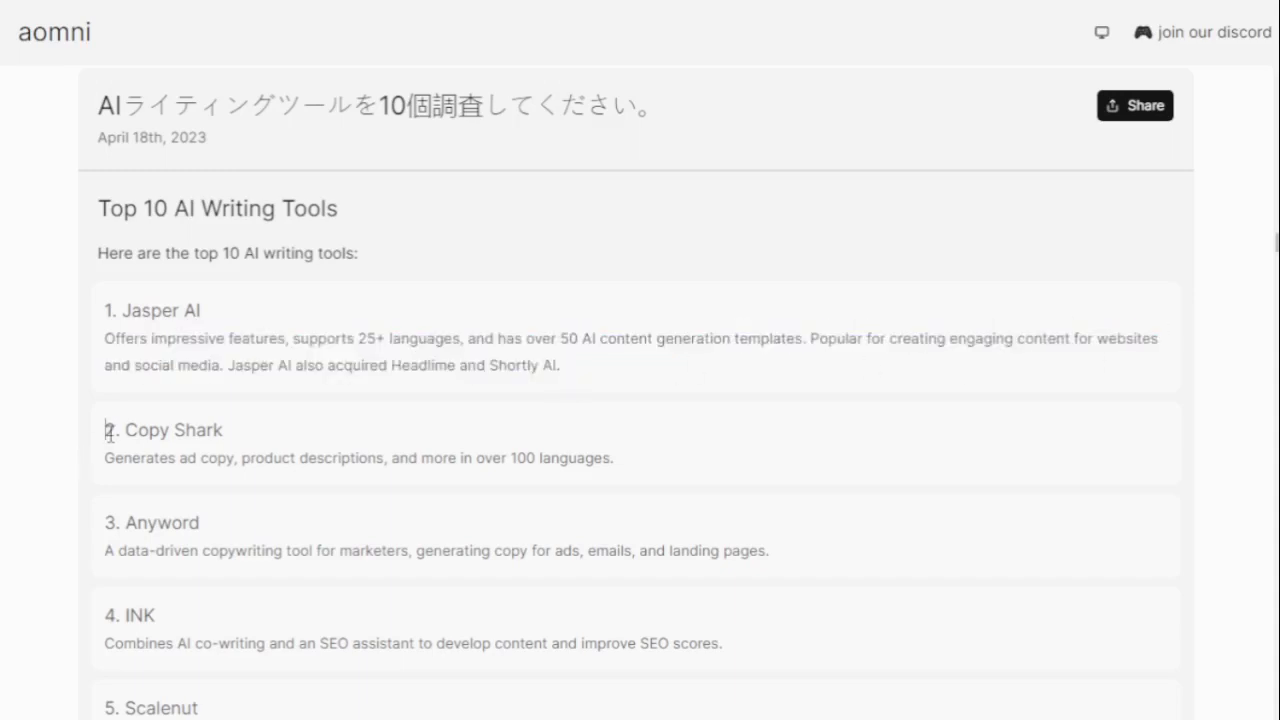
Highlight the Copy Shark, Anyword and INK entries with their descriptions.
{"action": "left_click_drag", "start_coordinate": [106, 430], "coordinate": [226, 438]}
{"action": "left_click_drag", "start_coordinate": [105, 458], "coordinate": [646, 460]}
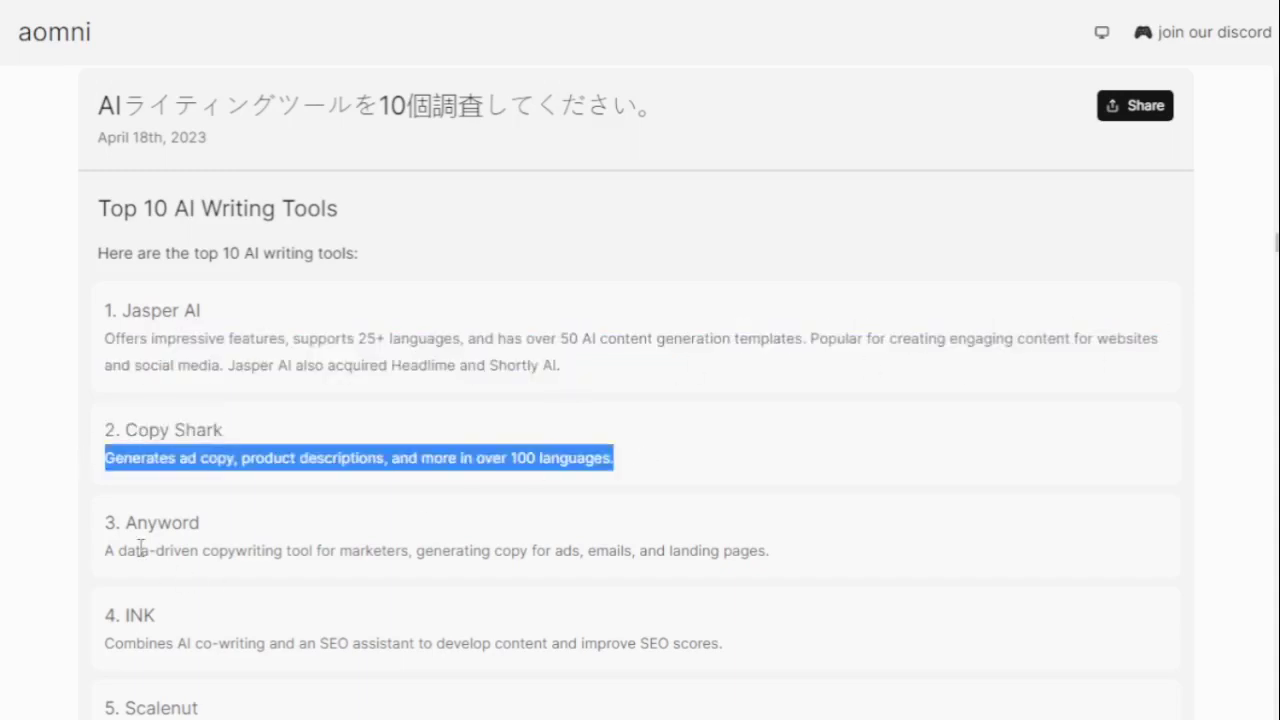
{"action": "left_click_drag", "start_coordinate": [125, 522], "coordinate": [218, 533]}
{"action": "left_click_drag", "start_coordinate": [106, 551], "coordinate": [780, 563]}
{"action": "left_click", "coordinate": [148, 622]}
{"action": "mouse_move", "coordinate": [122, 614]}
{"action": "left_mouse_down"}
{"action": "mouse_move", "coordinate": [192, 641]}
{"action": "mouse_move", "coordinate": [745, 652]}
{"action": "left_mouse_up"}
{"action": "left_click", "coordinate": [745, 652]}
Highlight INK's description, then the Scalenut and Neuraltext entries.
{"action": "scroll", "coordinate": [697, 636], "scroll_direction": "down", "scroll_amount": 2}
{"action": "scroll", "coordinate": [697, 636], "scroll_direction": "down", "scroll_amount": 3}
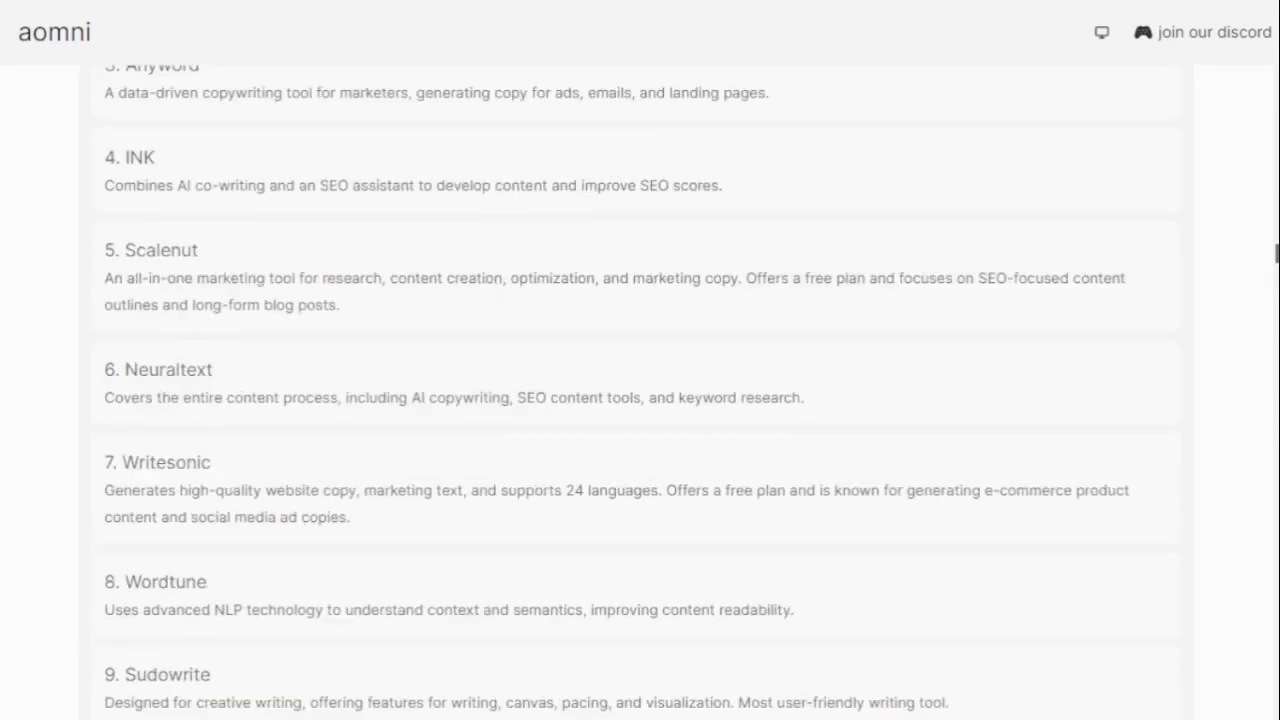
{"action": "mouse_move", "coordinate": [122, 158]}
{"action": "left_mouse_down"}
{"action": "mouse_move", "coordinate": [414, 192]}
{"action": "mouse_move", "coordinate": [720, 185]}
{"action": "left_mouse_up"}
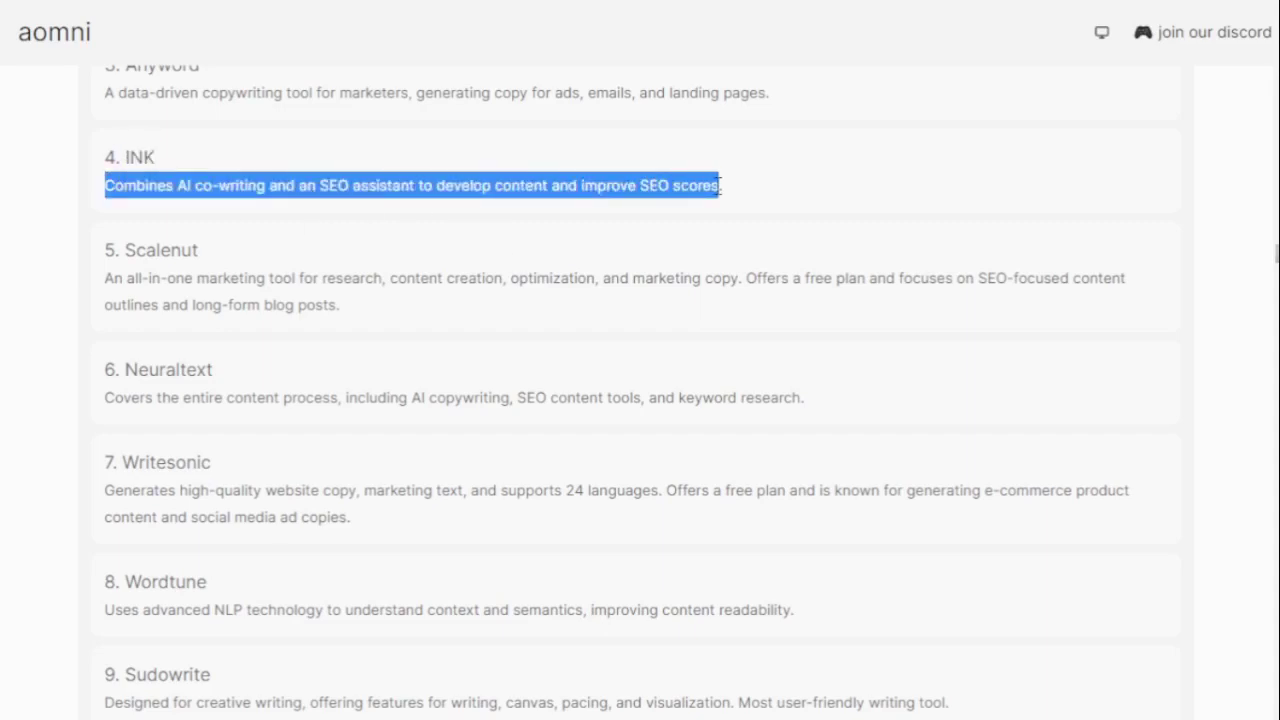
{"action": "left_click_drag", "start_coordinate": [125, 250], "coordinate": [205, 257]}
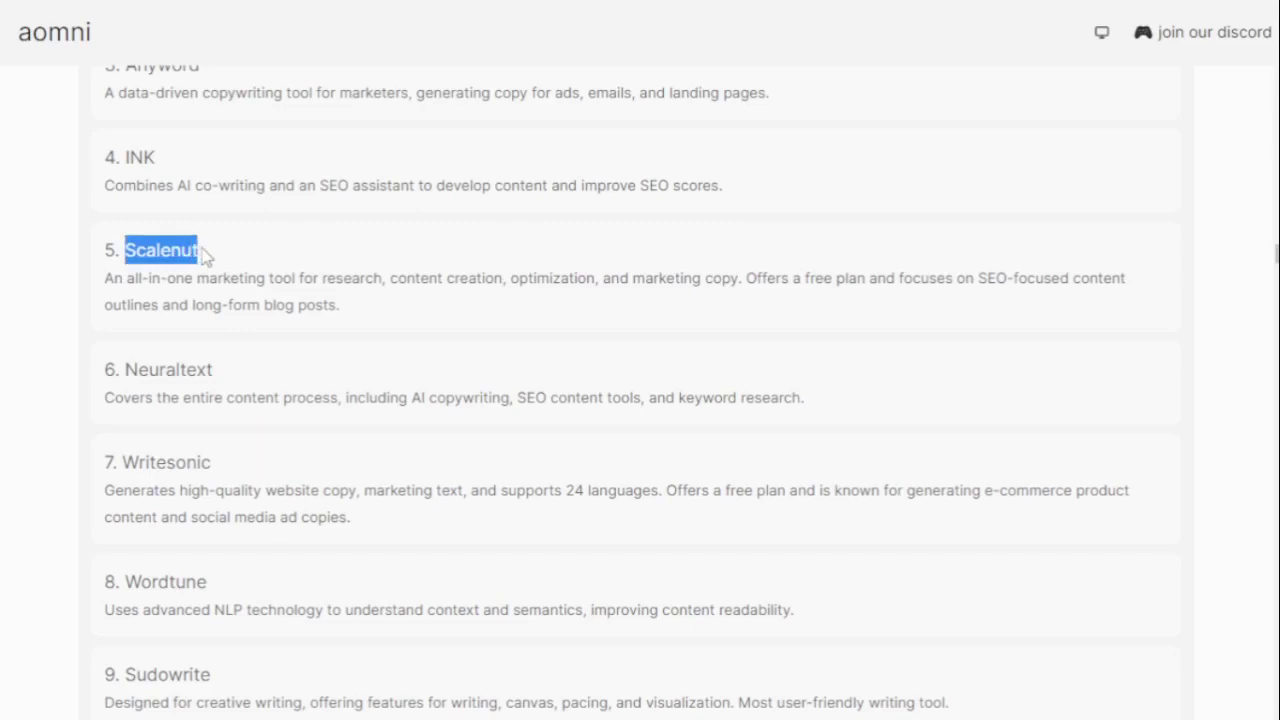
{"action": "left_click_drag", "start_coordinate": [104, 278], "coordinate": [350, 314]}
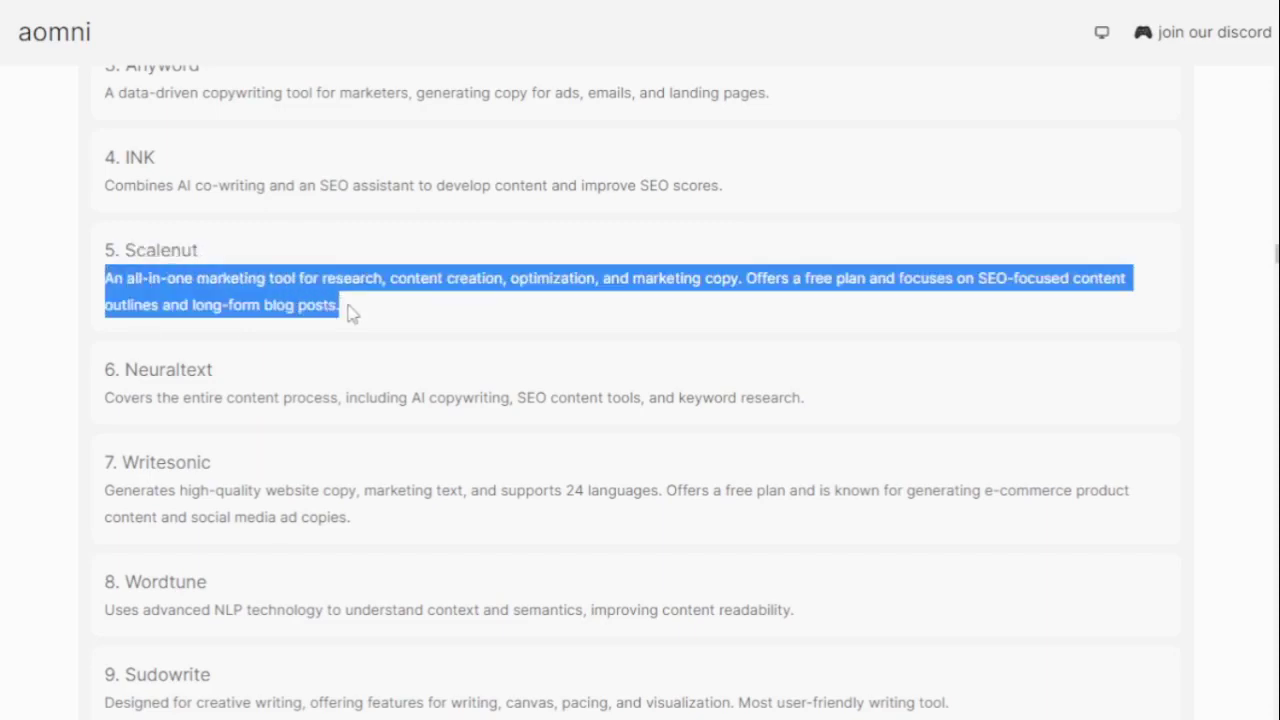
{"action": "left_click_drag", "start_coordinate": [121, 369], "coordinate": [241, 378]}
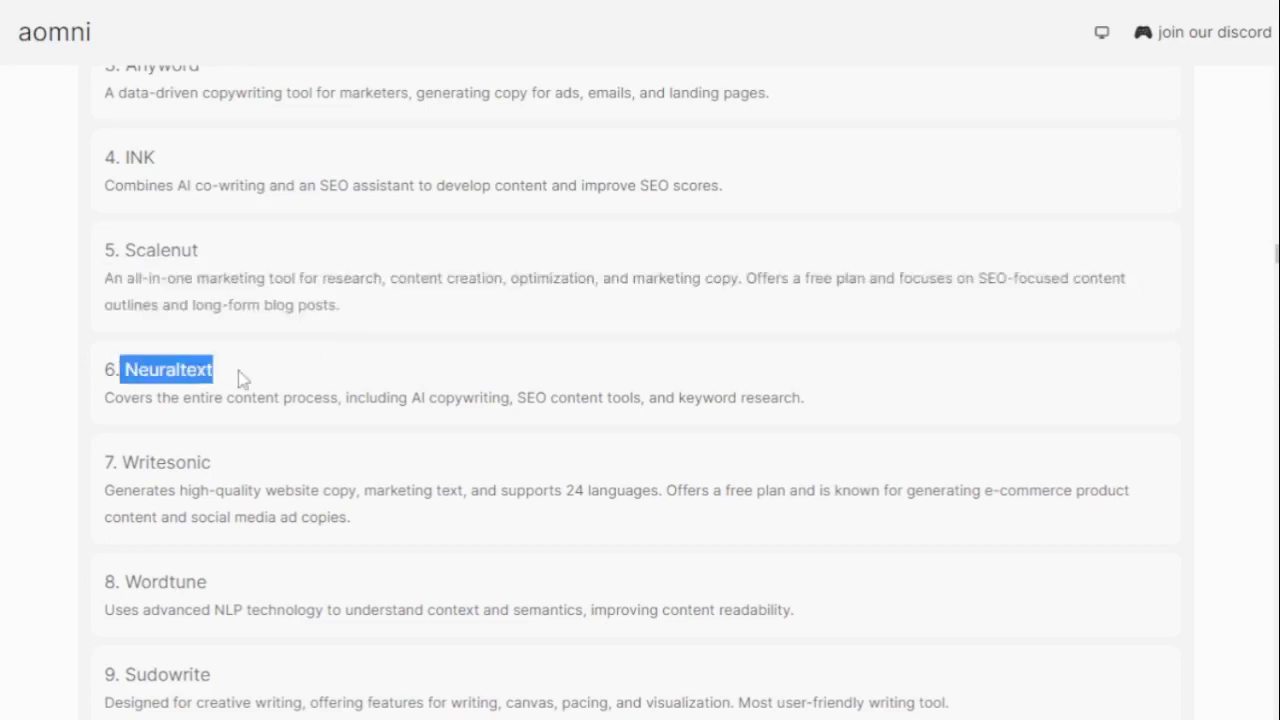
{"action": "left_click", "coordinate": [241, 378]}
{"action": "mouse_move", "coordinate": [104, 397]}
{"action": "left_mouse_down"}
{"action": "mouse_move", "coordinate": [749, 397]}
{"action": "mouse_move", "coordinate": [818, 413]}
{"action": "left_mouse_up"}
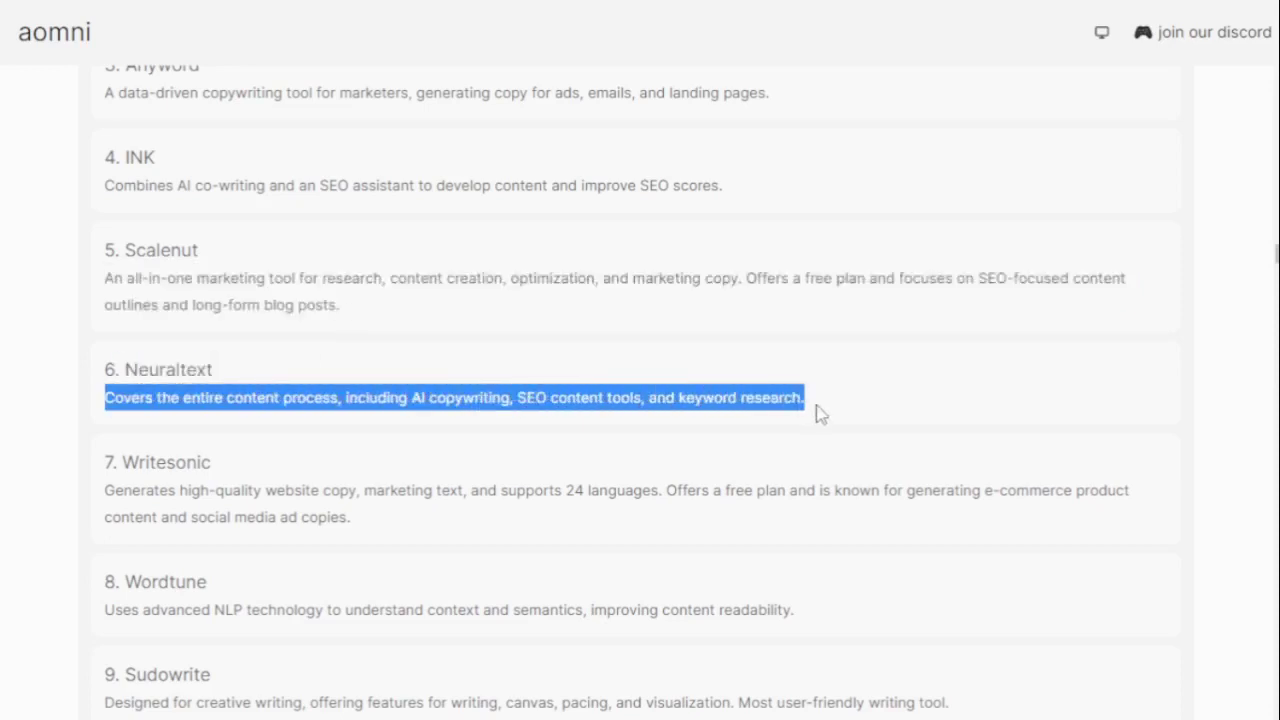
{"action": "left_click", "coordinate": [818, 413]}
Highlight the Writesonic and Wordtune entries with their descriptions.
{"action": "left_click_drag", "start_coordinate": [123, 462], "coordinate": [206, 462]}
{"action": "left_click", "coordinate": [214, 465]}
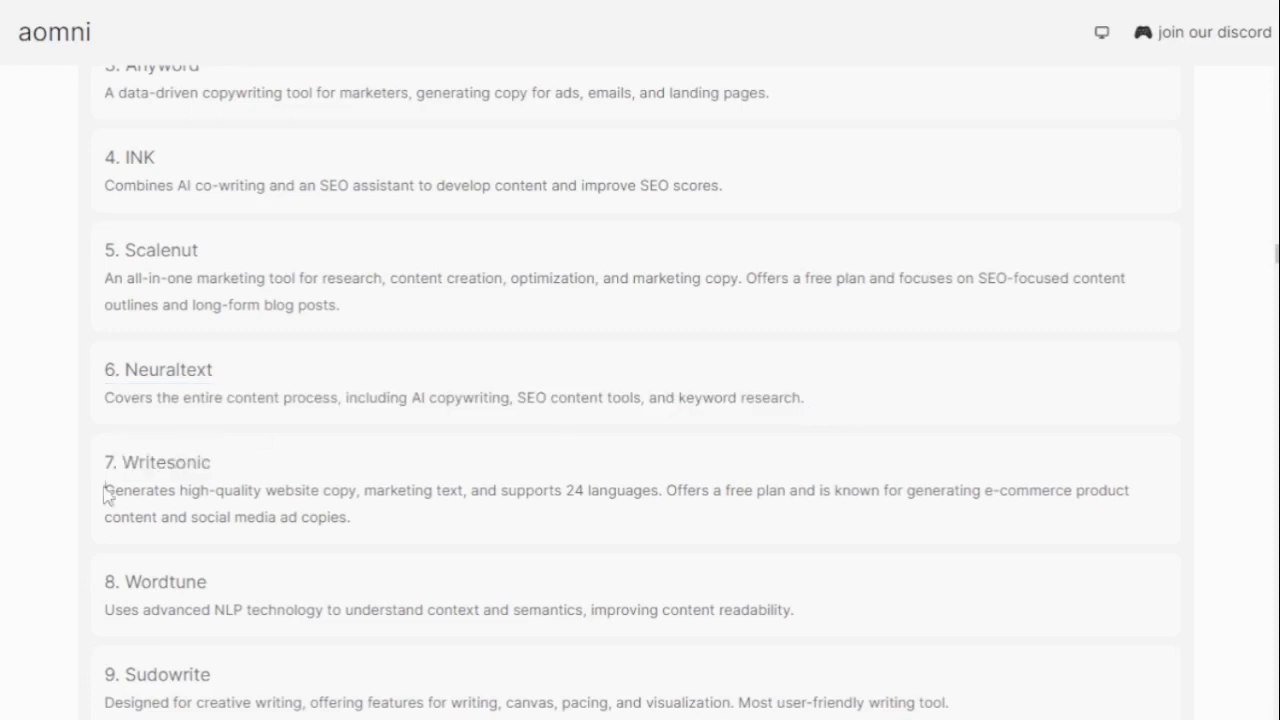
{"action": "mouse_move", "coordinate": [104, 492]}
{"action": "left_mouse_down"}
{"action": "mouse_move", "coordinate": [277, 492]}
{"action": "mouse_move", "coordinate": [352, 517]}
{"action": "left_mouse_up"}
{"action": "left_click", "coordinate": [357, 518]}
{"action": "left_click_drag", "start_coordinate": [129, 580], "coordinate": [209, 580]}
{"action": "mouse_move", "coordinate": [104, 610]}
{"action": "left_mouse_down"}
{"action": "mouse_move", "coordinate": [609, 600]}
{"action": "mouse_move", "coordinate": [813, 623]}
{"action": "left_mouse_up"}
{"action": "left_click", "coordinate": [755, 602]}
Highlight the final tools, Sudowrite and Sapling, then scroll on toward the progress summary.
{"action": "scroll", "coordinate": [133, 488], "scroll_direction": "down", "scroll_amount": 2}
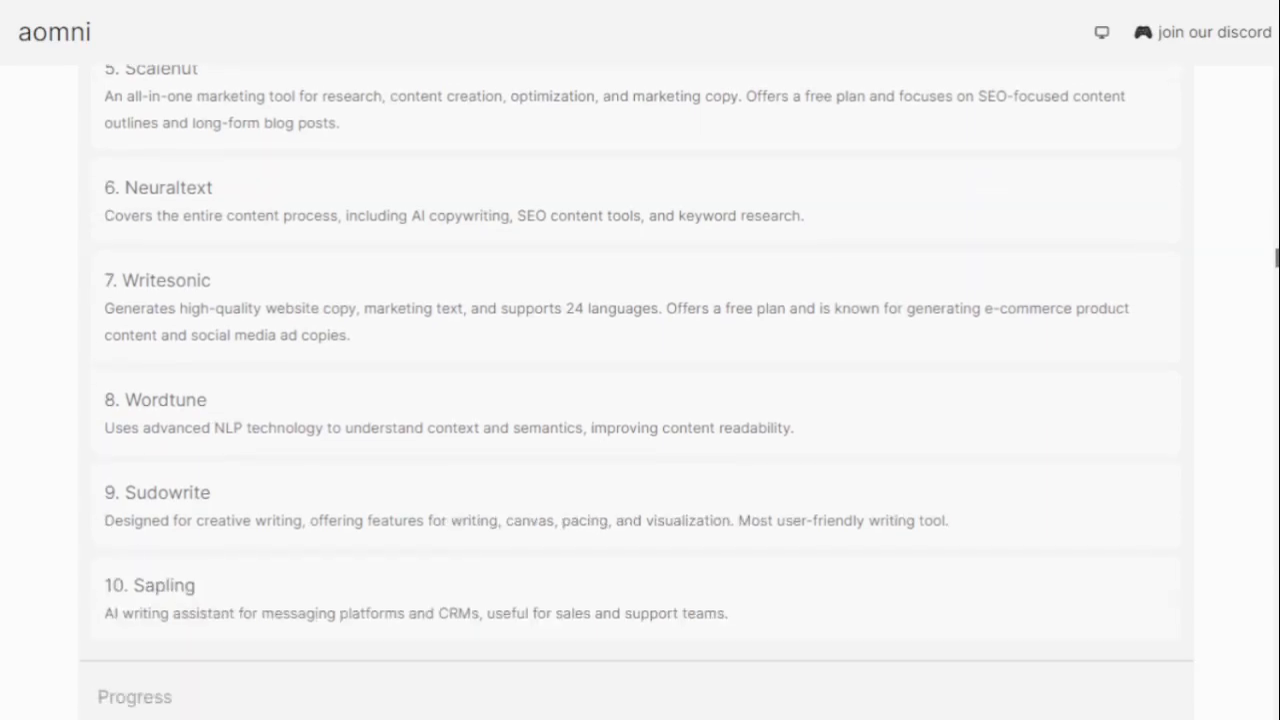
{"action": "left_click_drag", "start_coordinate": [133, 488], "coordinate": [214, 494]}
{"action": "mouse_move", "coordinate": [106, 520]}
{"action": "left_mouse_down"}
{"action": "mouse_move", "coordinate": [557, 517]}
{"action": "mouse_move", "coordinate": [965, 537]}
{"action": "left_mouse_up"}
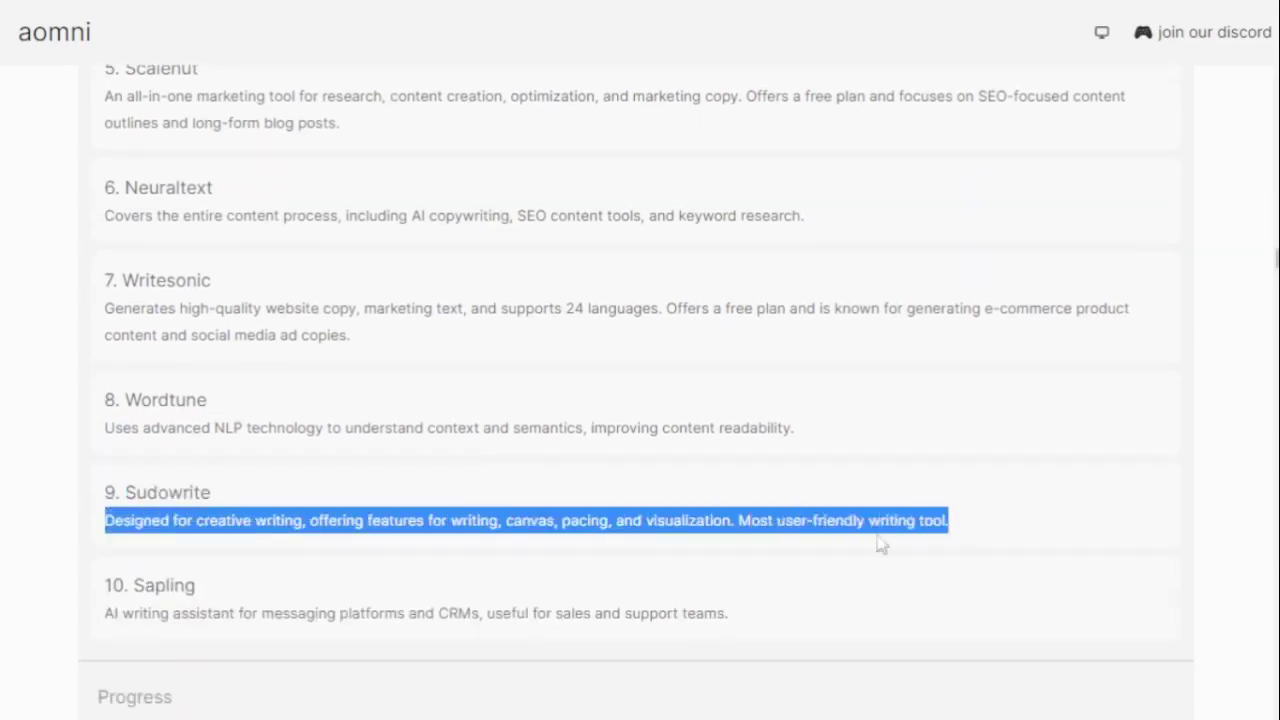
{"action": "left_click_drag", "start_coordinate": [135, 585], "coordinate": [196, 590]}
{"action": "left_click_drag", "start_coordinate": [106, 612], "coordinate": [725, 614]}
{"action": "left_click", "coordinate": [740, 628]}
{"action": "scroll", "coordinate": [640, 400], "scroll_direction": "down", "scroll_amount": 4}
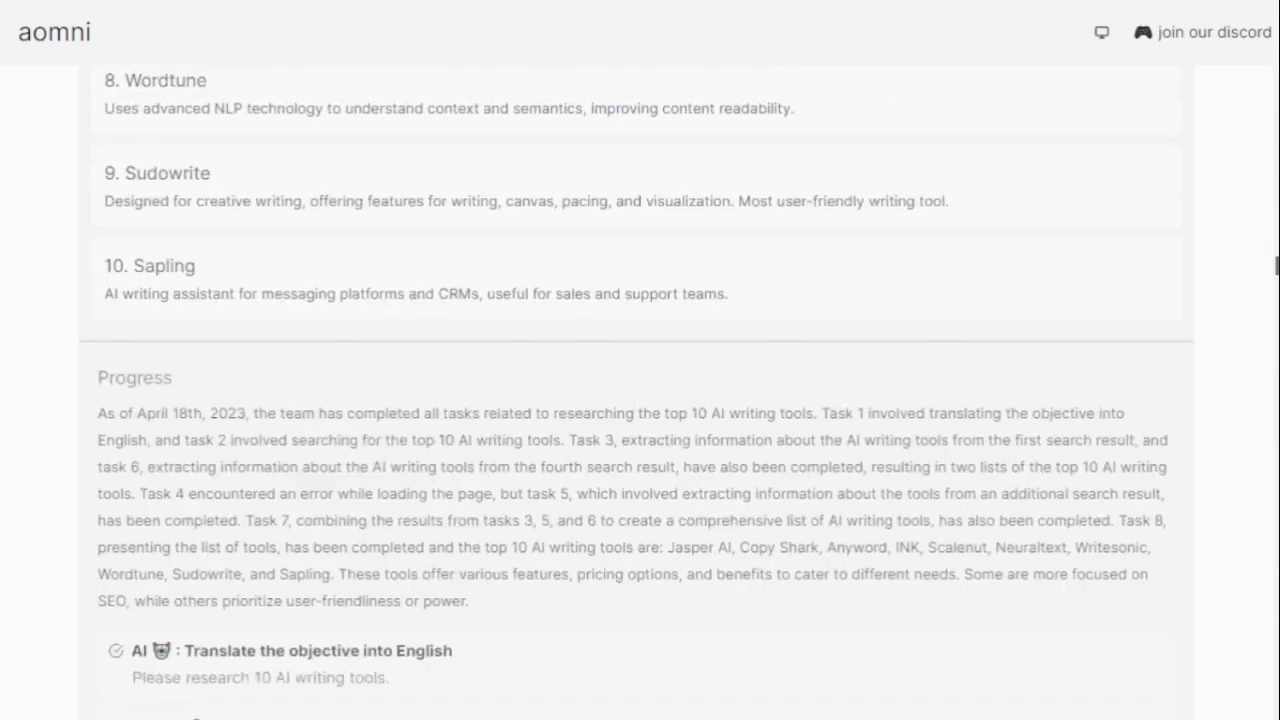
Highlight the SVB lesson plan request, then drag the scrollbar back to the page top.
{"action": "scroll", "coordinate": [640, 400], "scroll_direction": "down", "scroll_amount": 5}
{"action": "scroll", "coordinate": [640, 400], "scroll_direction": "down", "scroll_amount": 4}
{"action": "scroll", "coordinate": [640, 400], "scroll_direction": "down", "scroll_amount": 1}
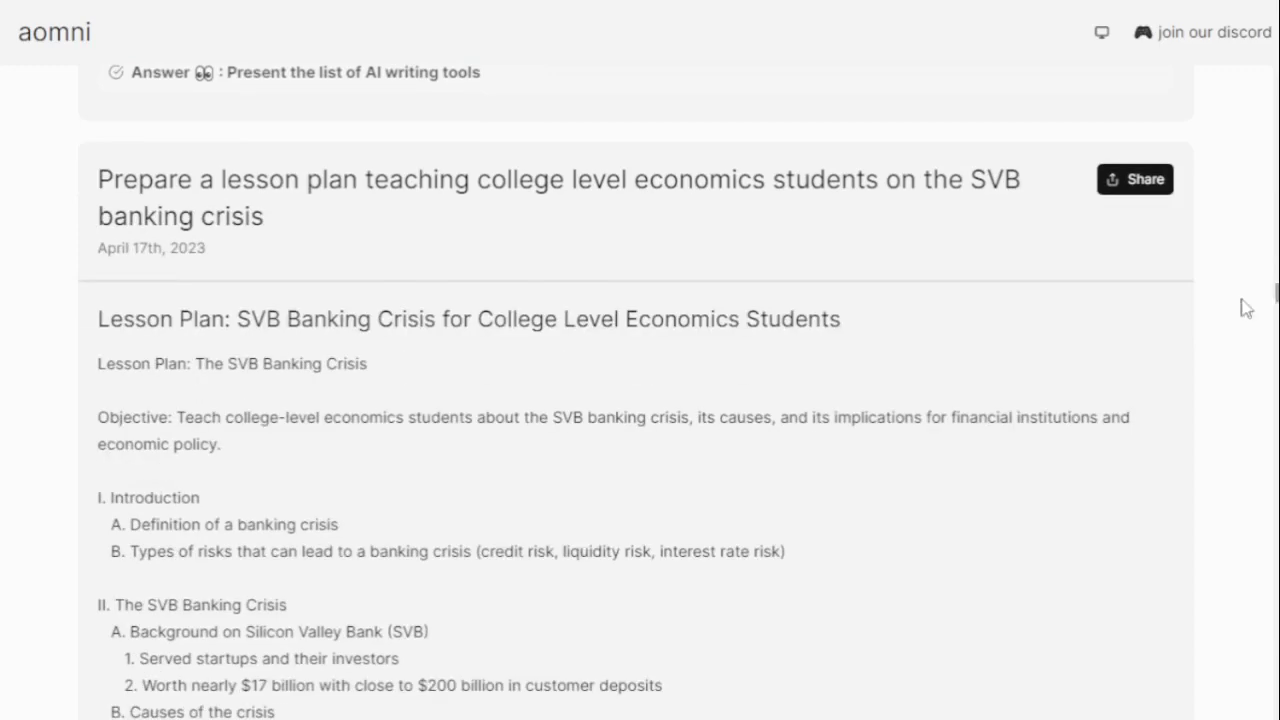
{"action": "mouse_move", "coordinate": [90, 185]}
{"action": "left_mouse_down"}
{"action": "mouse_move", "coordinate": [470, 185]}
{"action": "mouse_move", "coordinate": [922, 215]}
{"action": "left_mouse_up"}
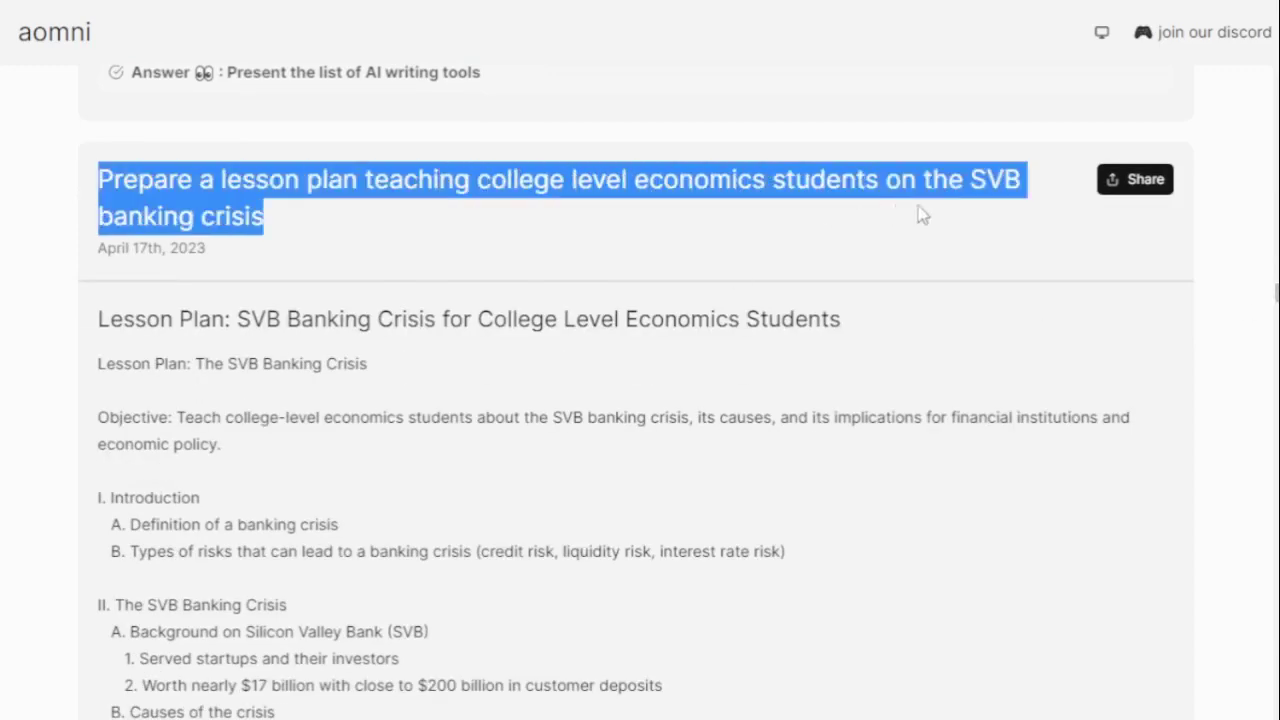
{"action": "left_click", "coordinate": [324, 222]}
{"action": "mouse_move", "coordinate": [1276, 292]}
{"action": "left_mouse_down"}
{"action": "mouse_move", "coordinate": [1276, 603]}
{"action": "mouse_move", "coordinate": [1270, 120]}
{"action": "left_mouse_up"}
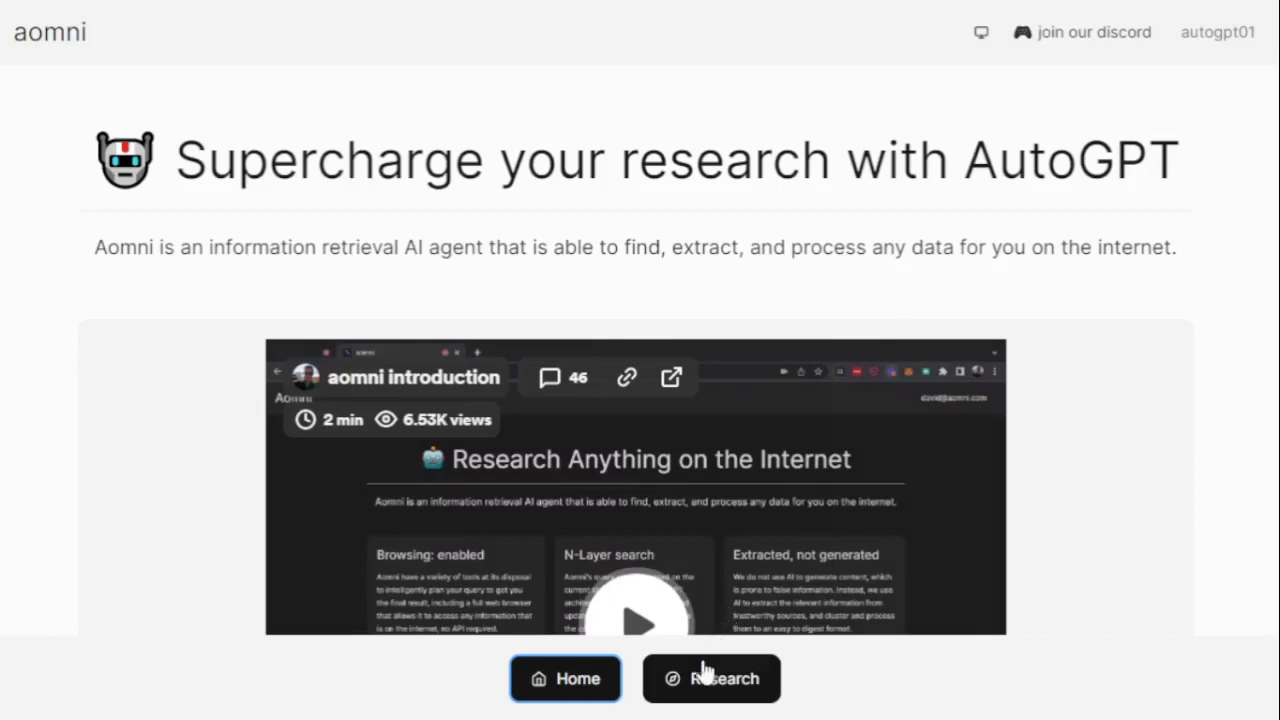
On the research page, start entering the objective 'Search top trending autogpt projects'.
{"action": "left_click", "coordinate": [703, 683]}
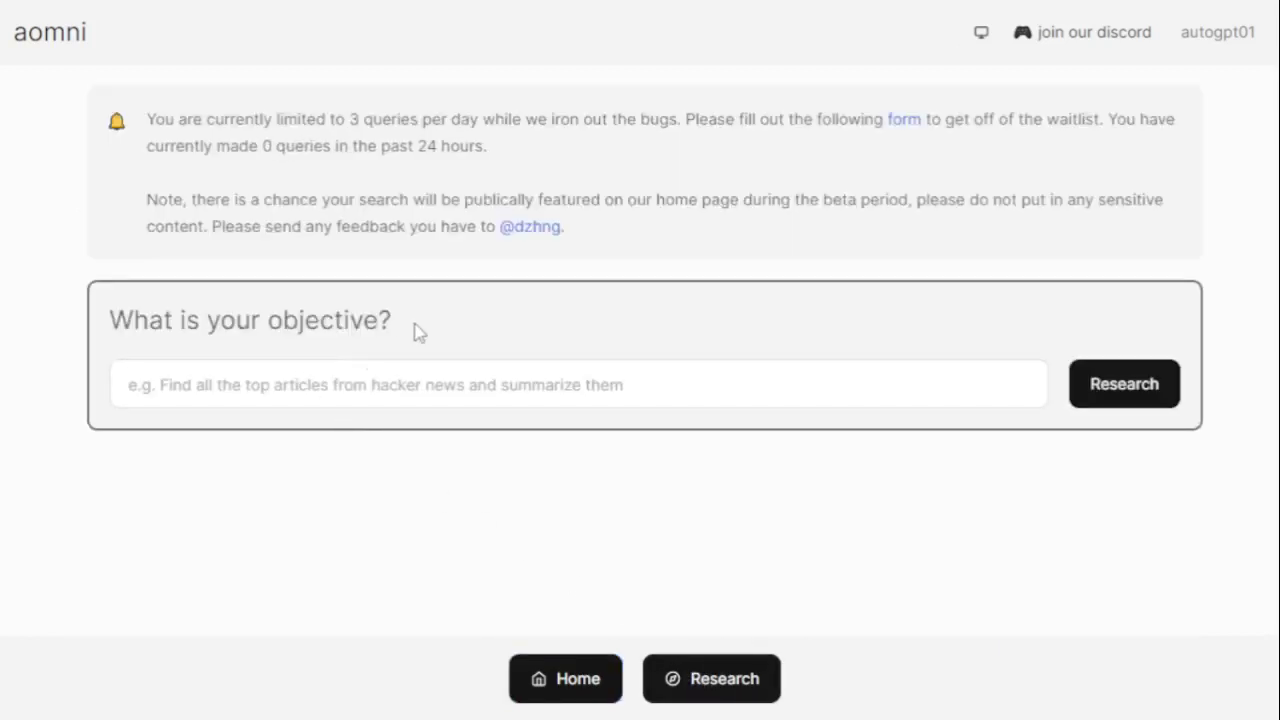
{"action": "left_click_drag", "start_coordinate": [410, 328], "coordinate": [112, 314]}
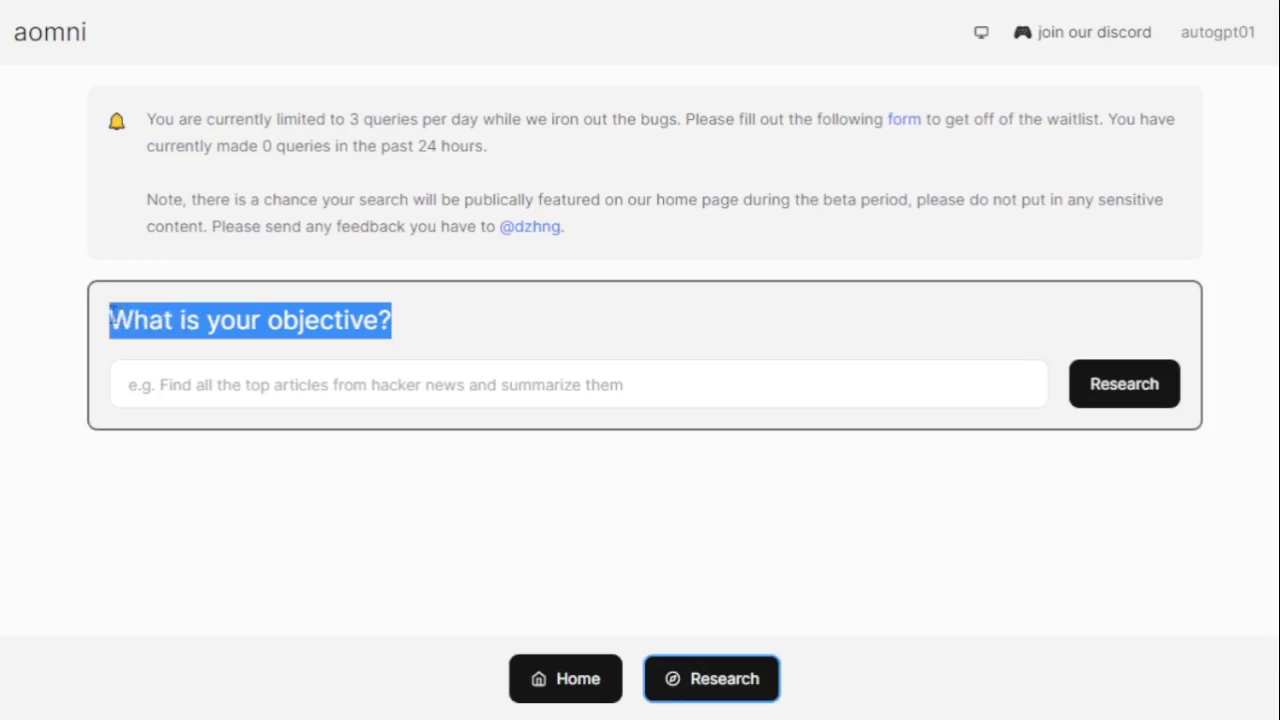
{"action": "left_click", "coordinate": [251, 377]}
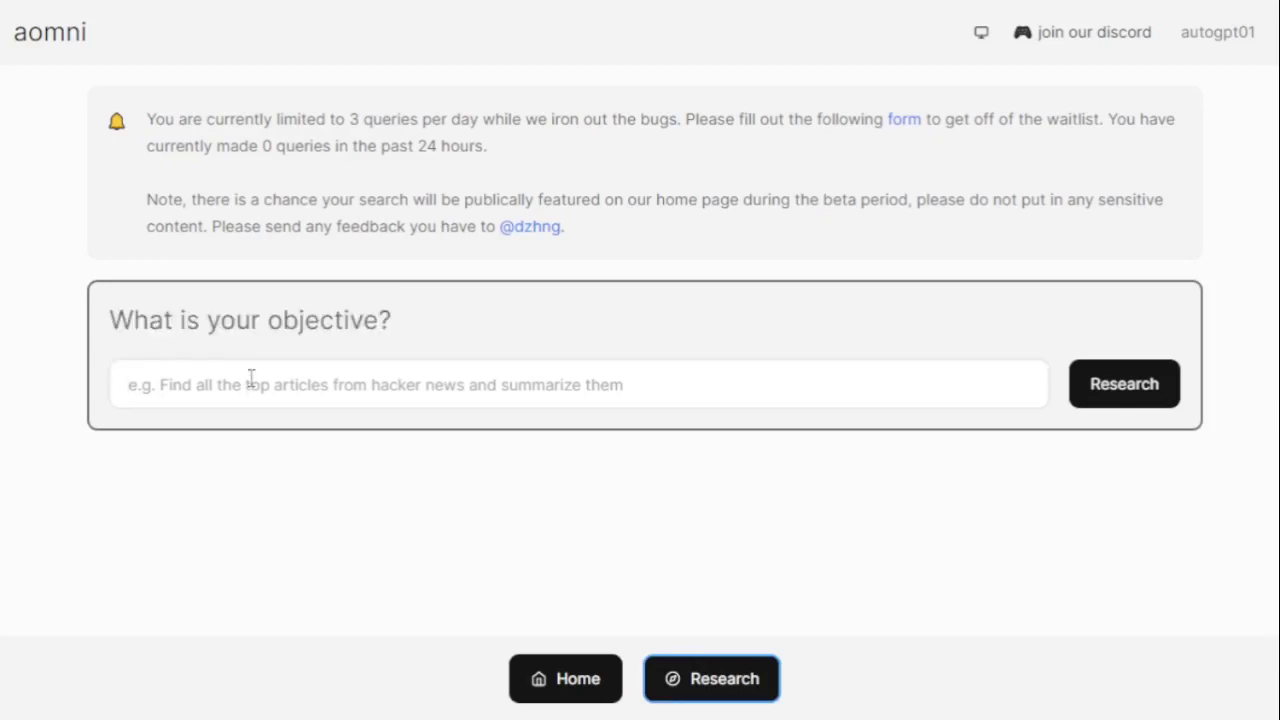
{"action": "type", "text": "s"}
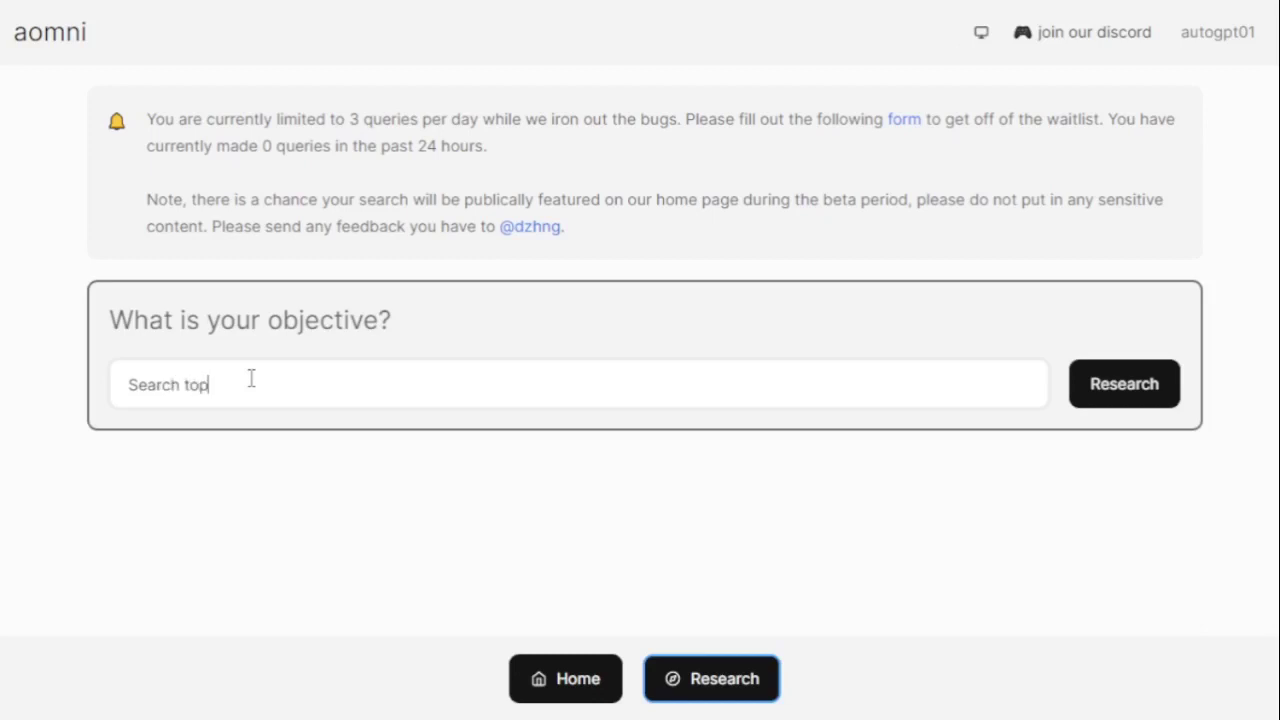
{"action": "type", "text": "tre"}
{"action": "type", "text": "nding a"}
{"action": "type", "text": "utogpt p"}
{"action": "type", "text": " ro"}
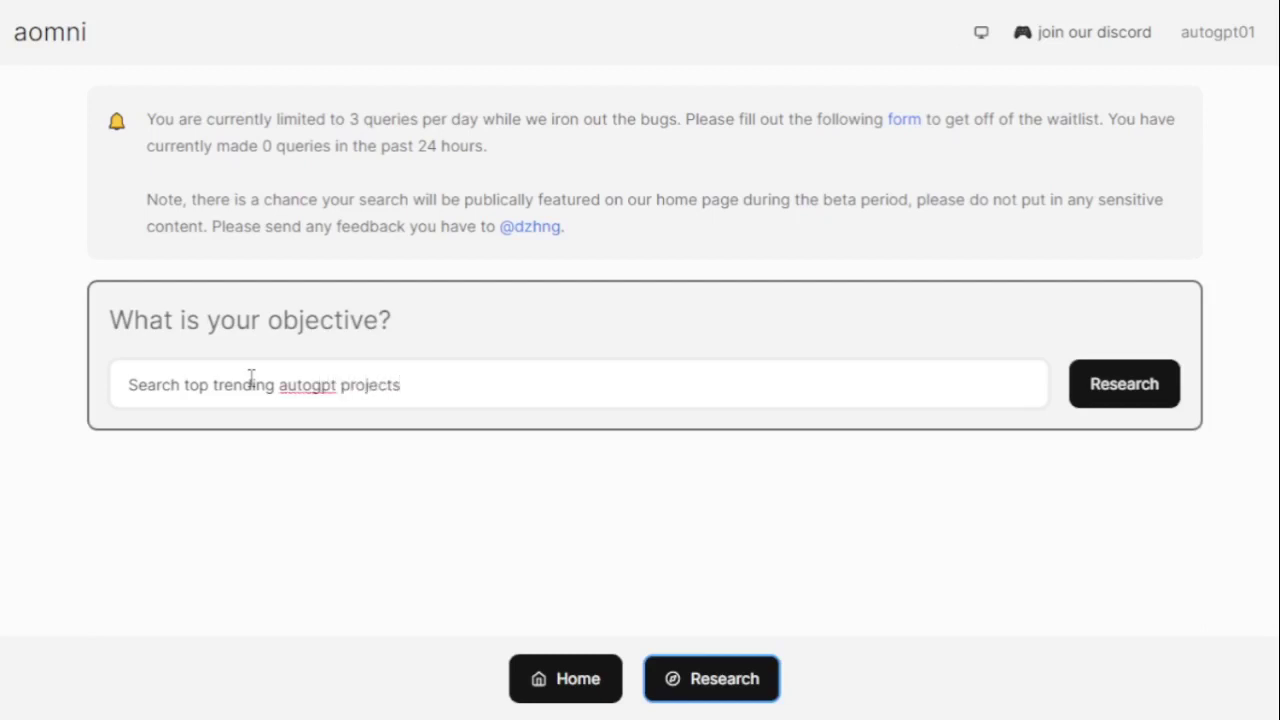
Submit the research, then highlight the submitted notice, title, April 28th, 2023 date and Answer heading.
{"action": "left_click", "coordinate": [1115, 399]}
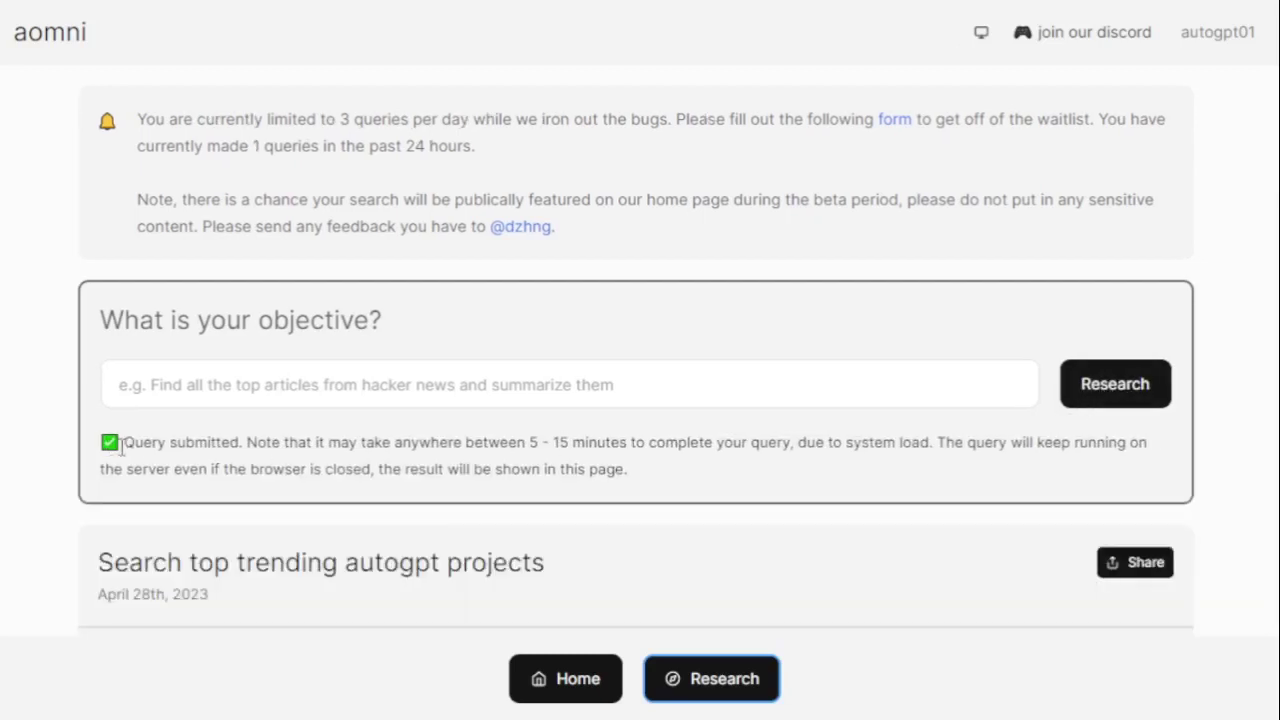
{"action": "left_click_drag", "start_coordinate": [122, 442], "coordinate": [462, 442]}
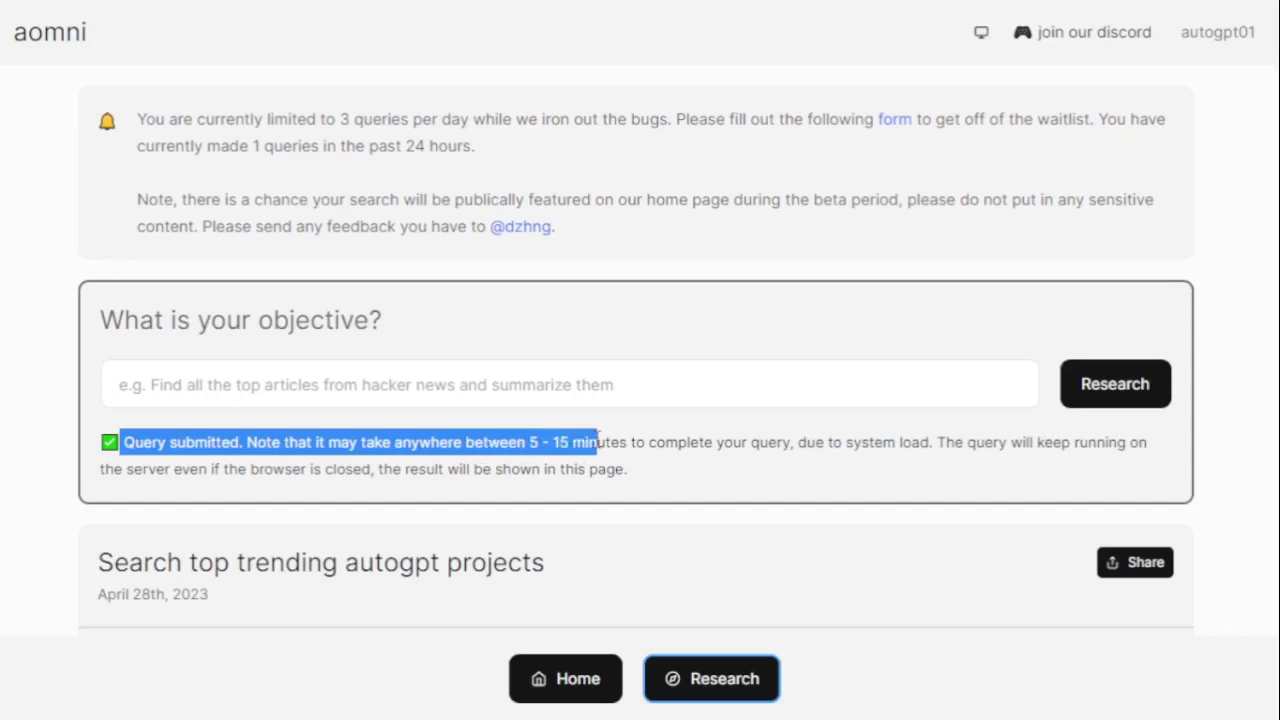
{"action": "mouse_move", "coordinate": [463, 442]}
{"action": "left_mouse_down"}
{"action": "mouse_move", "coordinate": [694, 440]}
{"action": "mouse_move", "coordinate": [984, 474]}
{"action": "mouse_move", "coordinate": [206, 490]}
{"action": "mouse_move", "coordinate": [636, 481]}
{"action": "left_mouse_up"}
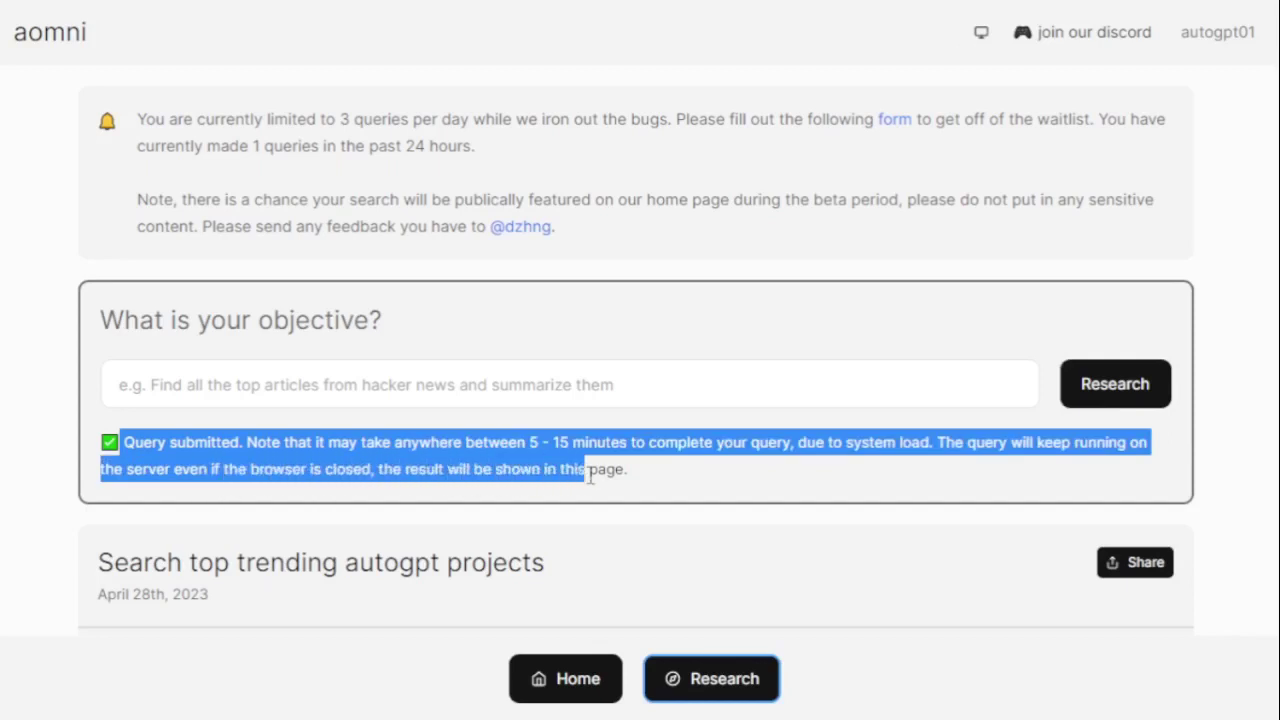
{"action": "left_click", "coordinate": [636, 481]}
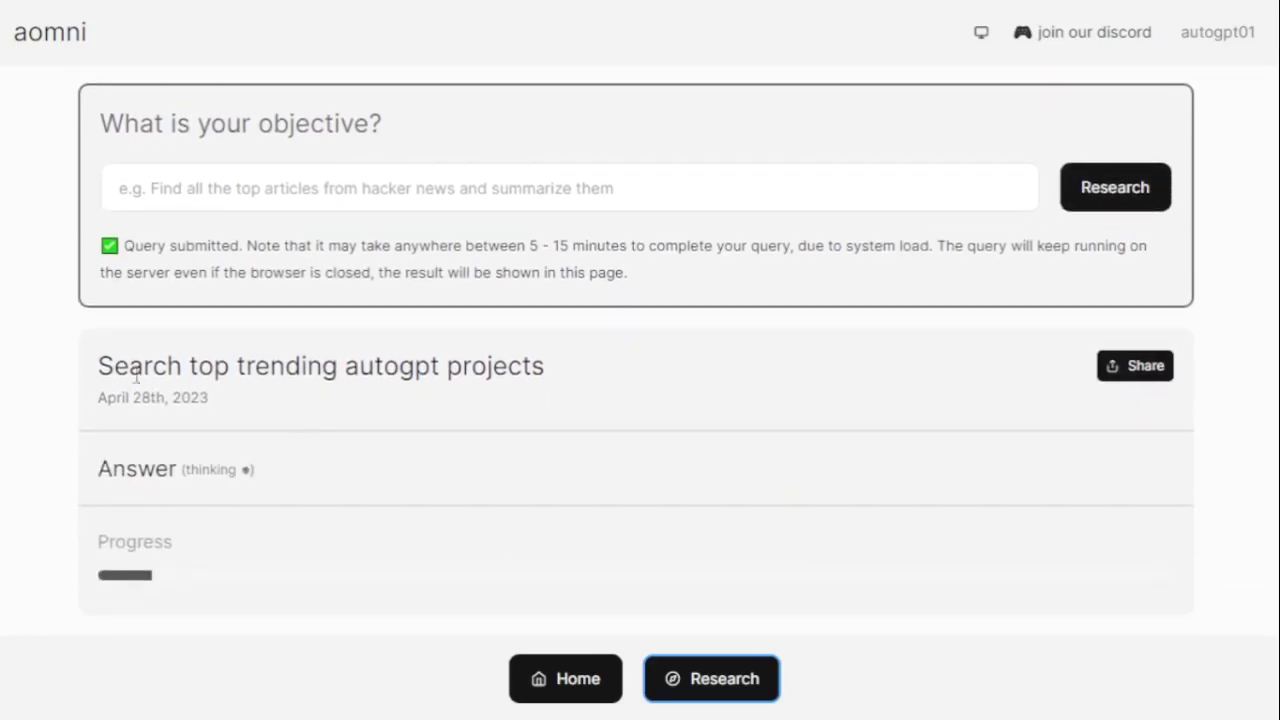
{"action": "left_click_drag", "start_coordinate": [105, 357], "coordinate": [557, 360]}
{"action": "left_click", "coordinate": [562, 360]}
{"action": "left_click_drag", "start_coordinate": [93, 400], "coordinate": [238, 406]}
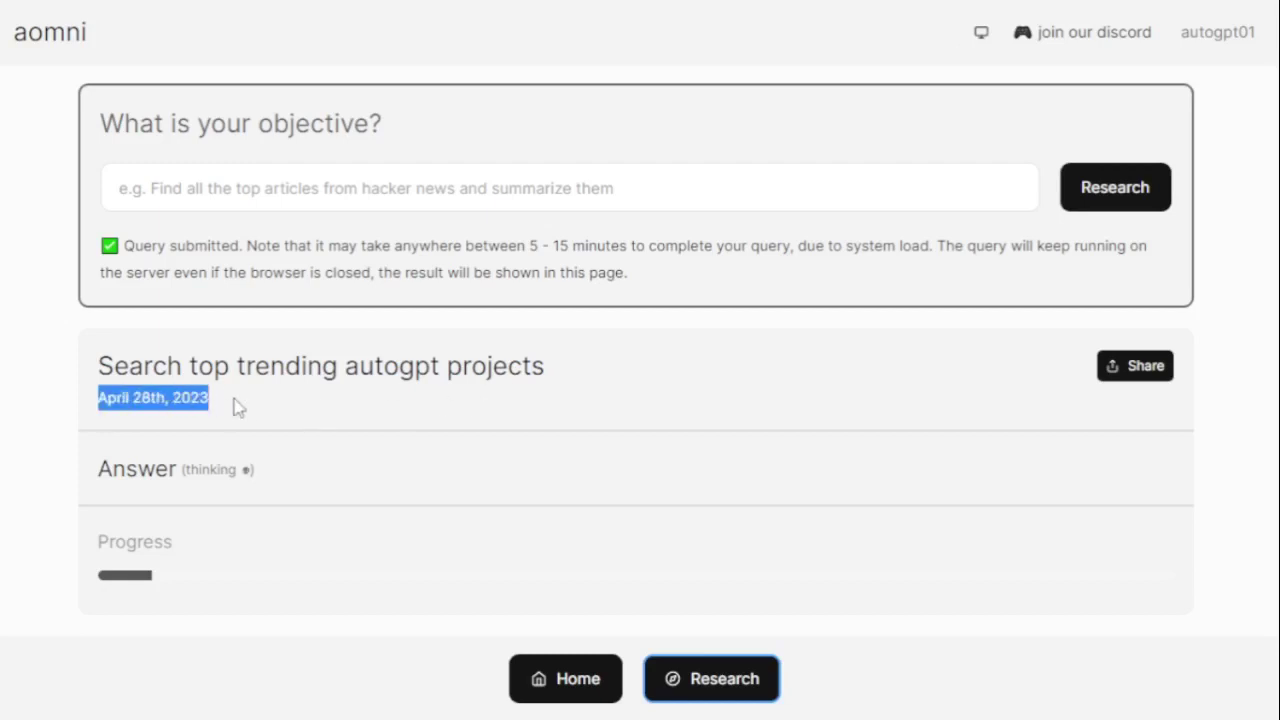
{"action": "left_click", "coordinate": [238, 406]}
{"action": "left_click_drag", "start_coordinate": [99, 467], "coordinate": [285, 472]}
{"action": "left_click", "coordinate": [285, 472]}
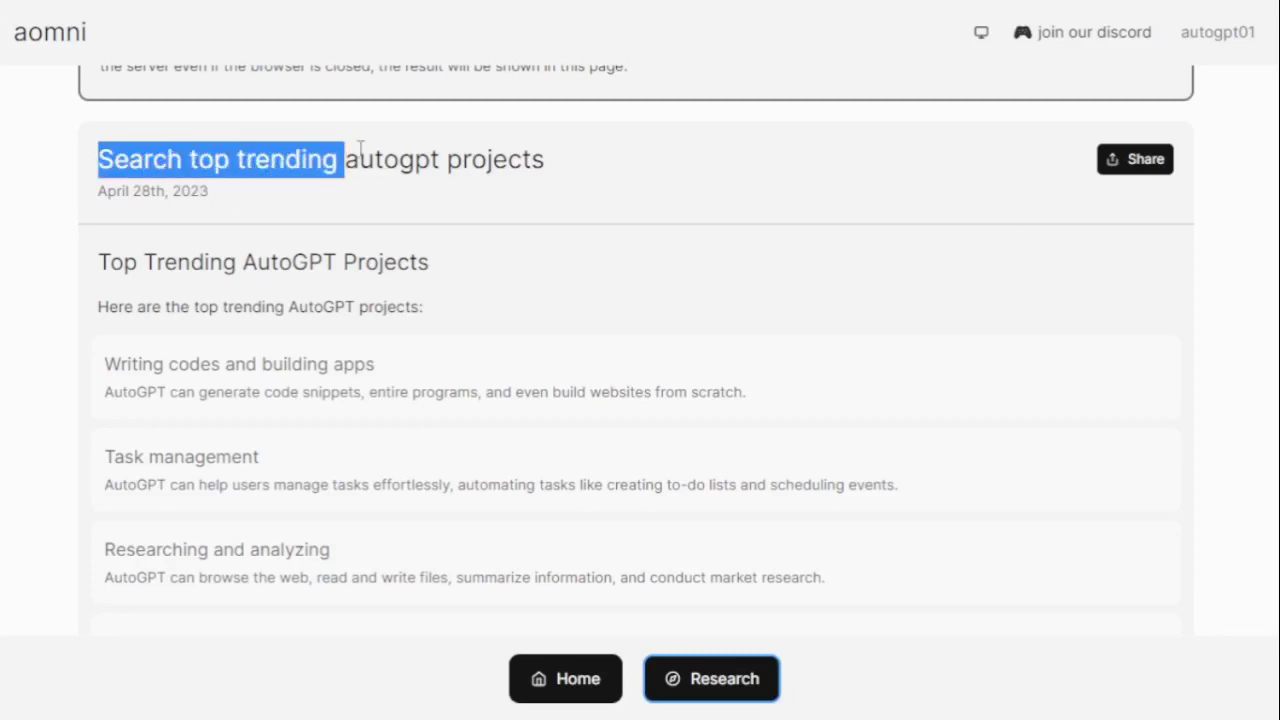
{"action": "left_click_drag", "start_coordinate": [102, 147], "coordinate": [551, 160]}
{"action": "left_click", "coordinate": [270, 245]}
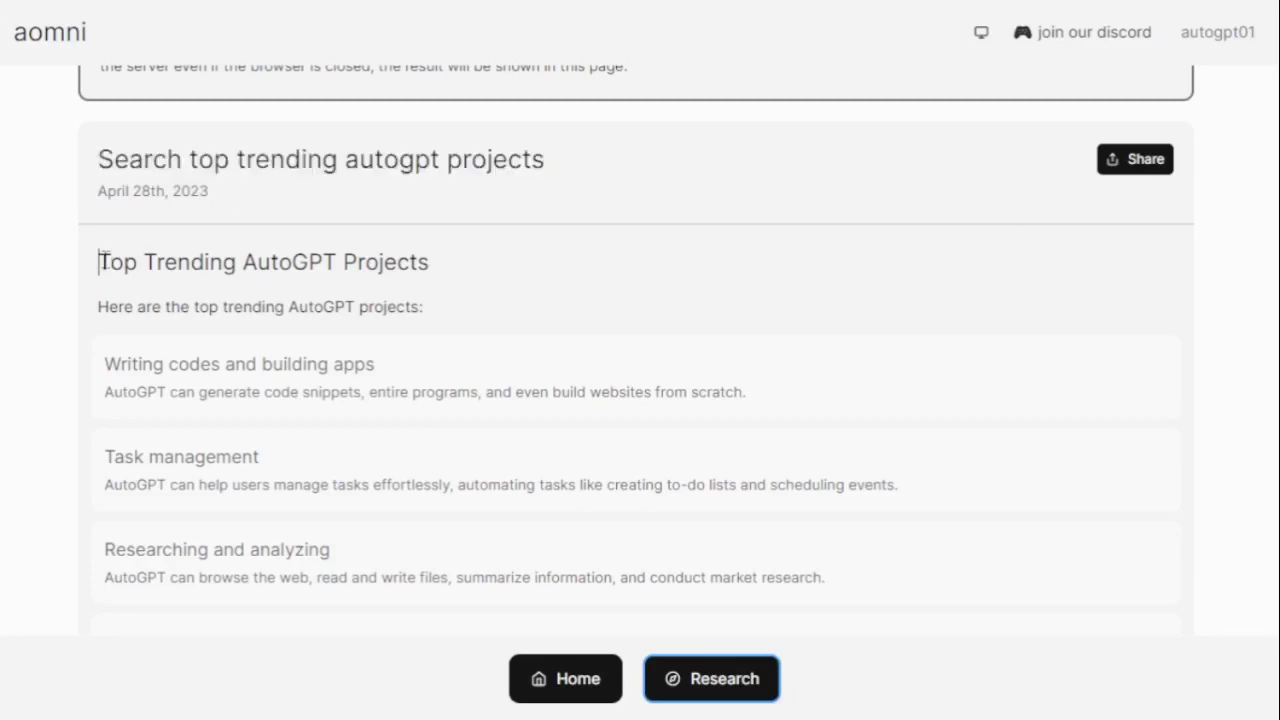
{"action": "left_click_drag", "start_coordinate": [100, 261], "coordinate": [486, 271]}
{"action": "left_click", "coordinate": [190, 424]}
{"action": "left_click_drag", "start_coordinate": [106, 364], "coordinate": [377, 366]}
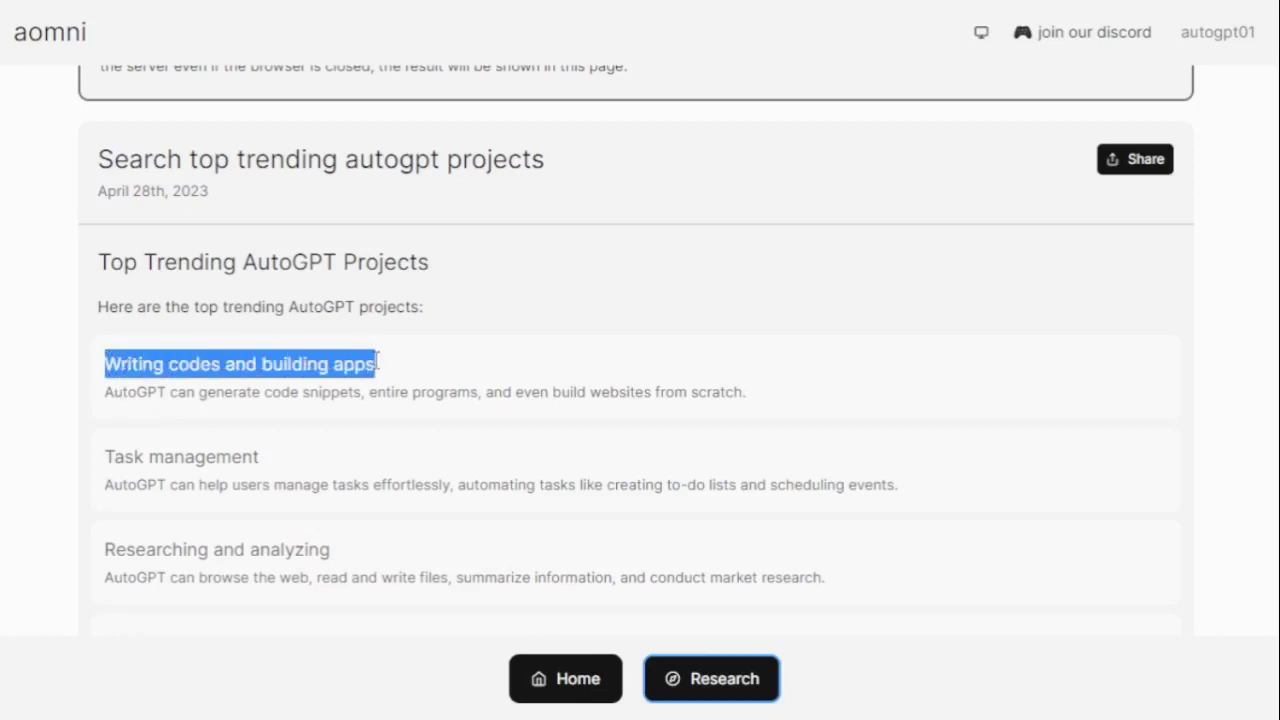
{"action": "left_click", "coordinate": [371, 363]}
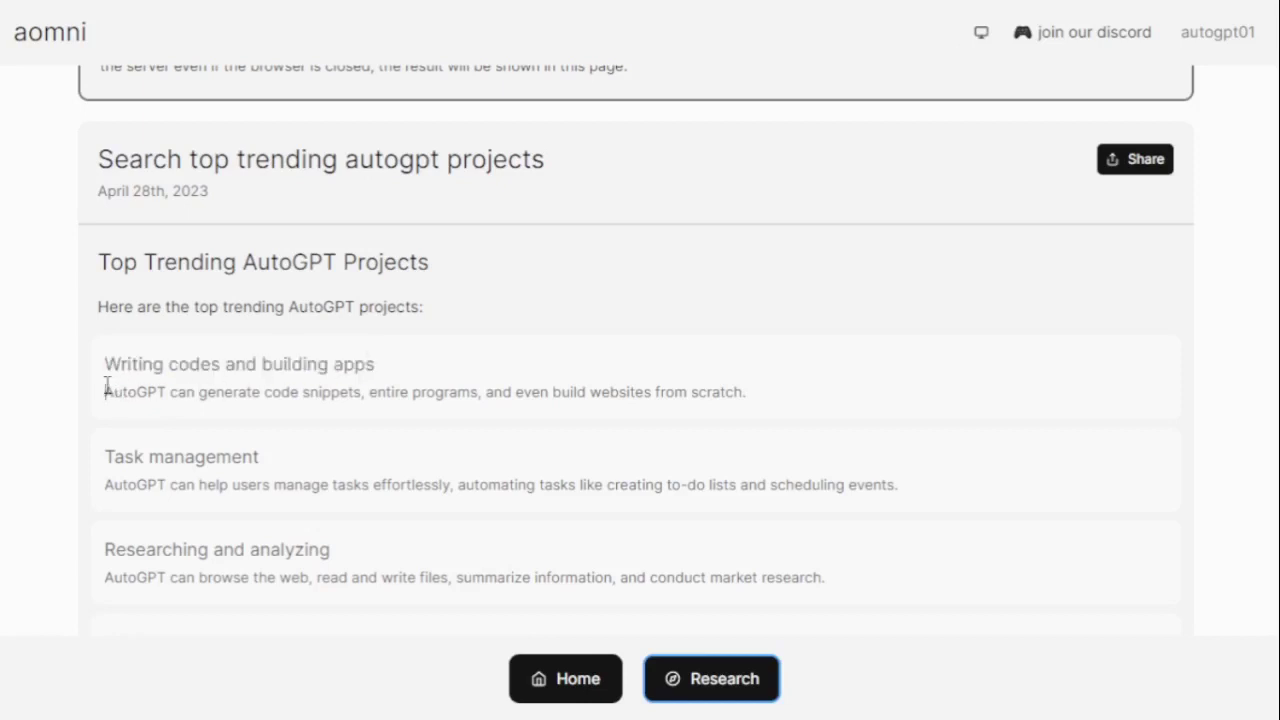
{"action": "mouse_move", "coordinate": [106, 391]}
{"action": "left_mouse_down"}
{"action": "mouse_move", "coordinate": [451, 382]}
{"action": "mouse_move", "coordinate": [757, 405]}
{"action": "left_mouse_up"}
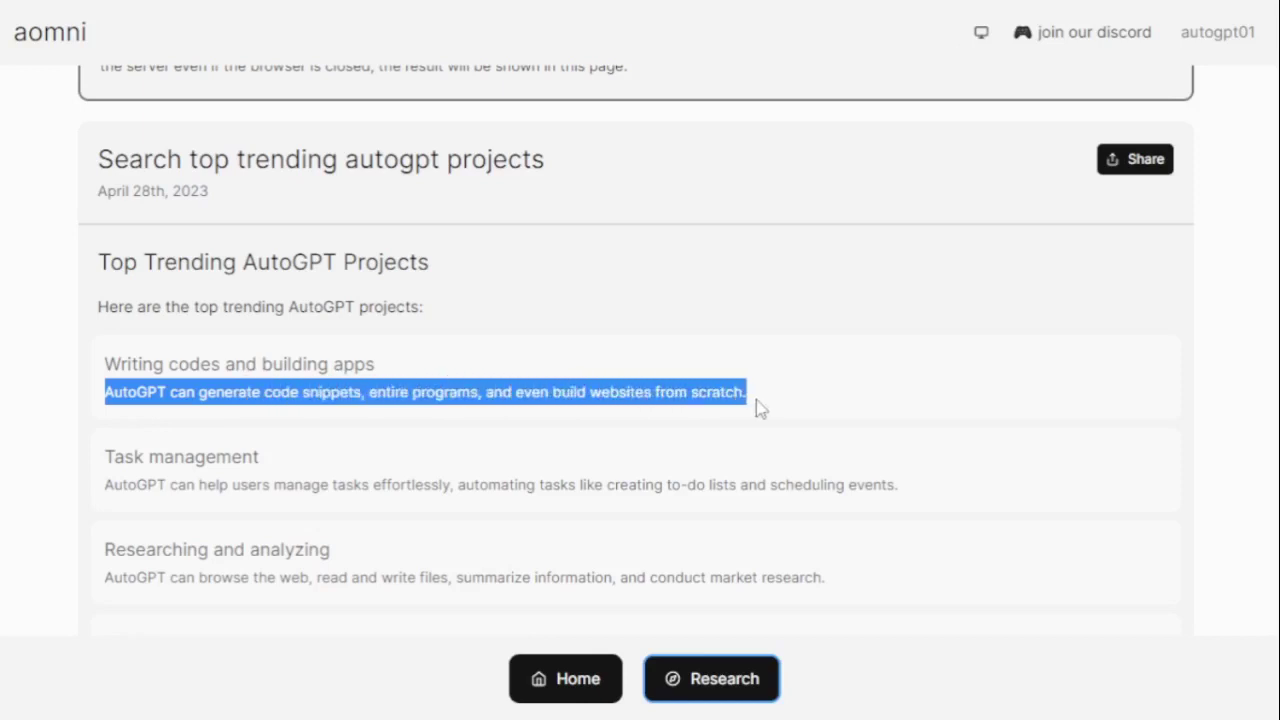
{"action": "left_click", "coordinate": [756, 399]}
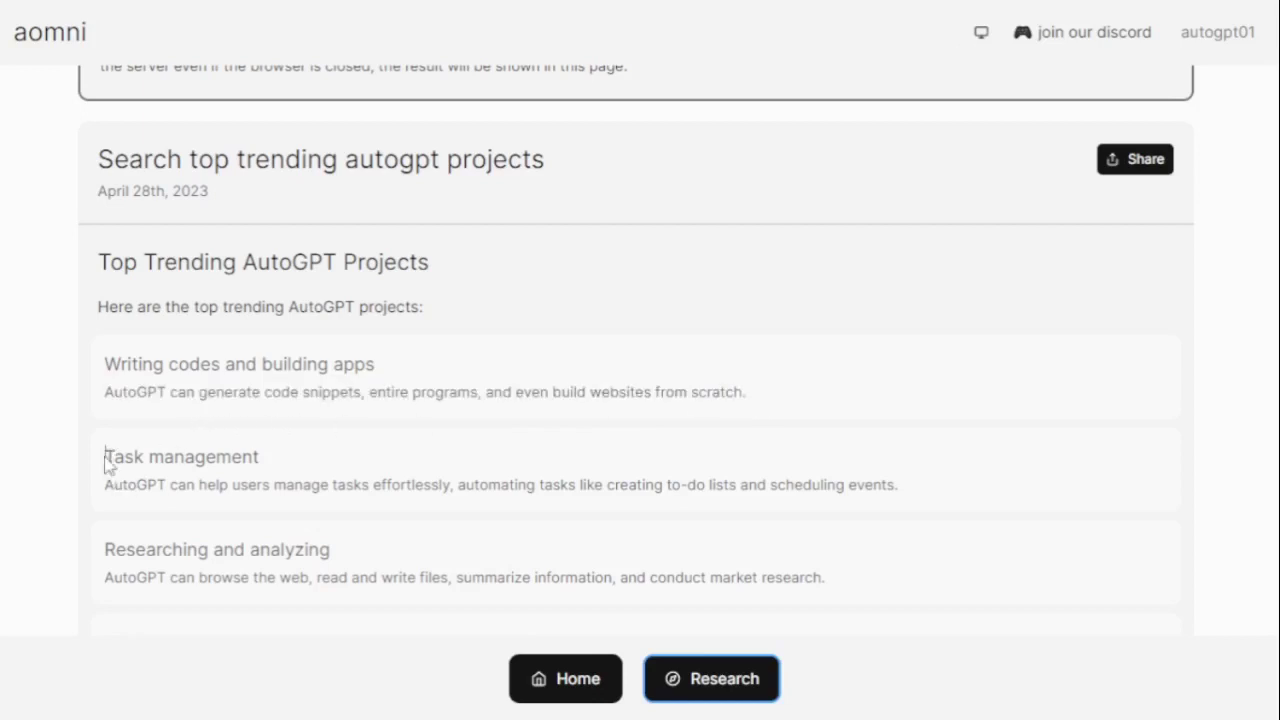
{"action": "left_click_drag", "start_coordinate": [106, 457], "coordinate": [292, 463]}
{"action": "left_click", "coordinate": [292, 463]}
{"action": "left_click_drag", "start_coordinate": [108, 487], "coordinate": [904, 493]}
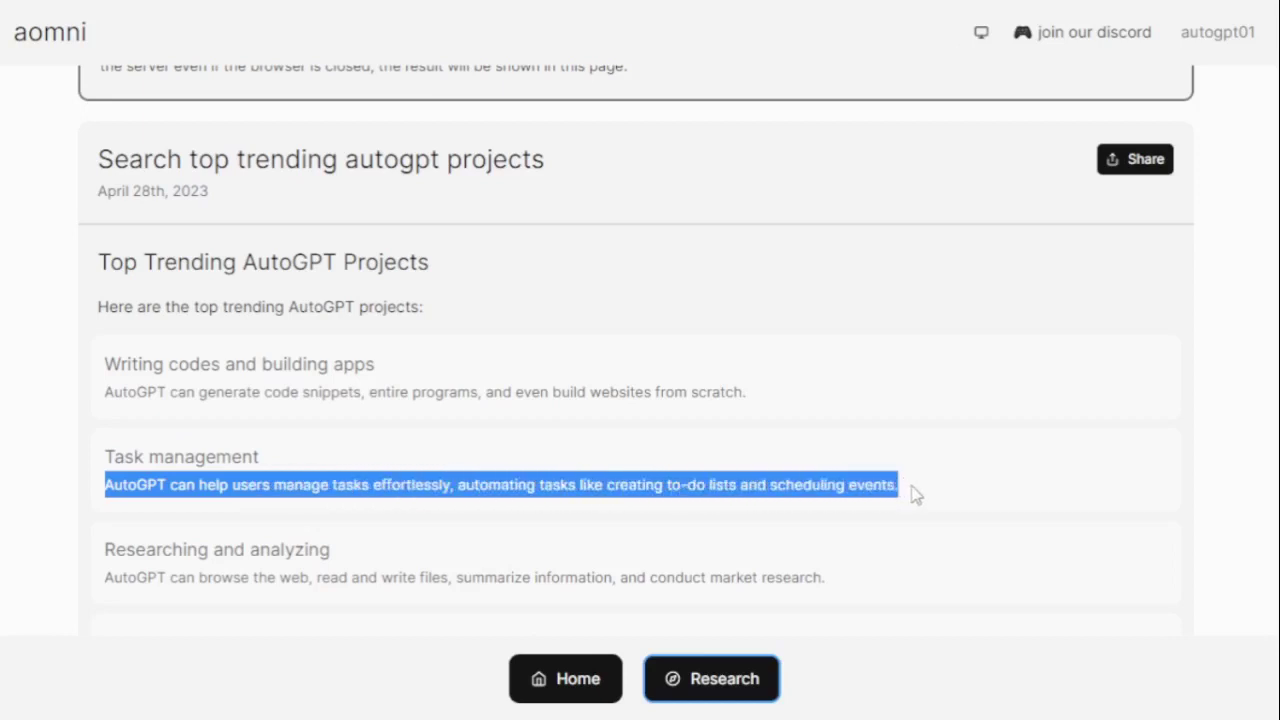
{"action": "left_click", "coordinate": [912, 494]}
{"action": "left_click_drag", "start_coordinate": [106, 562], "coordinate": [344, 565]}
{"action": "left_click", "coordinate": [344, 565]}
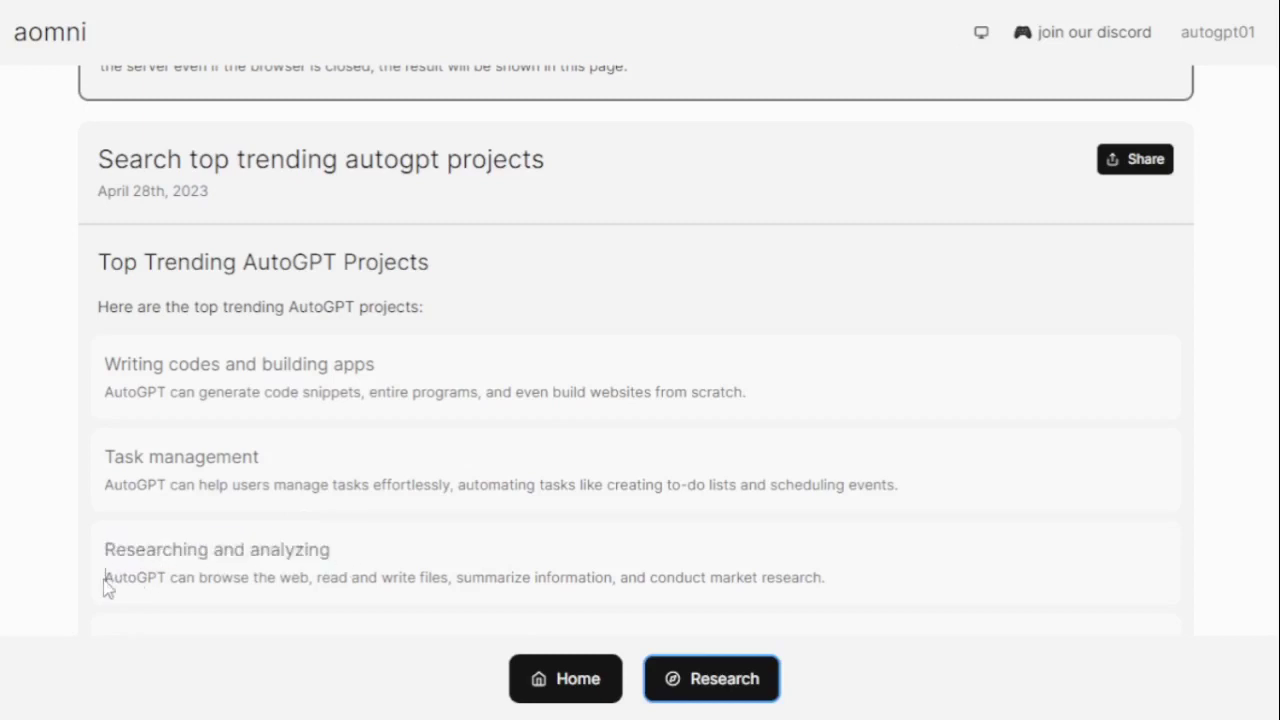
{"action": "left_click_drag", "start_coordinate": [104, 578], "coordinate": [855, 588]}
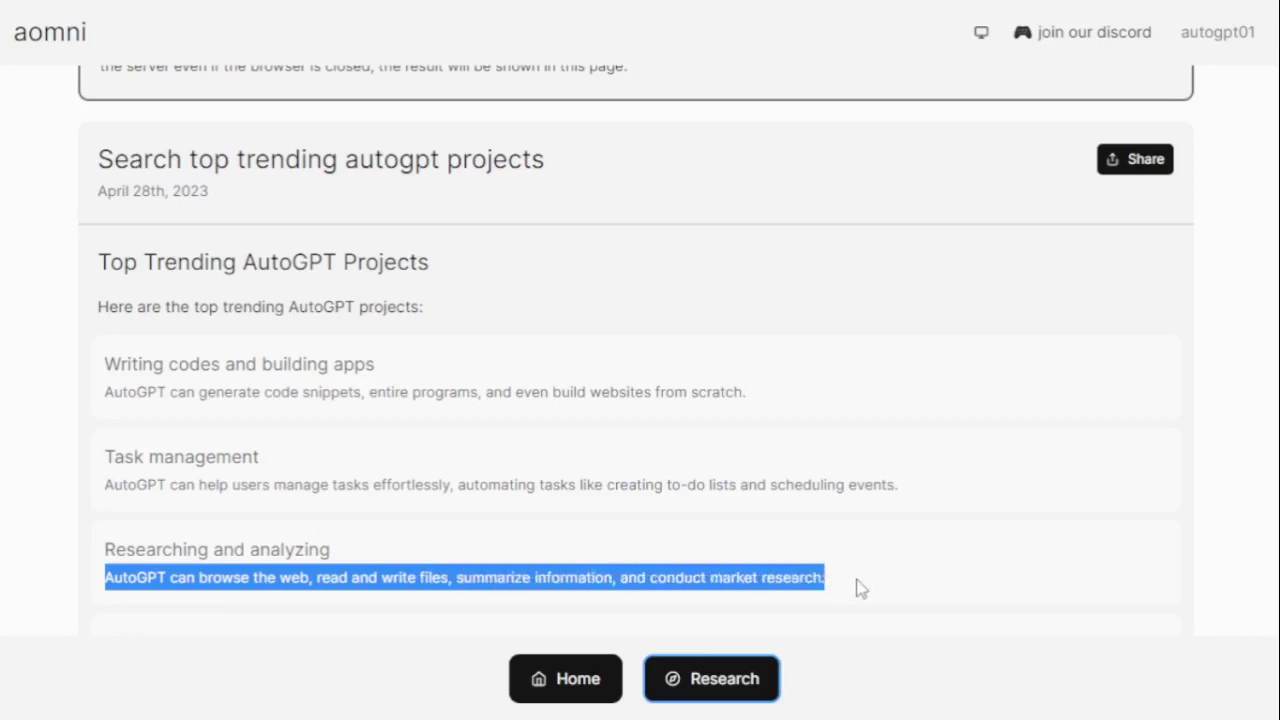
{"action": "left_click", "coordinate": [810, 570]}
{"action": "scroll", "coordinate": [636, 346], "scroll_direction": "down", "scroll_amount": 1}
{"action": "scroll", "coordinate": [636, 346], "scroll_direction": "down", "scroll_amount": 1}
{"action": "scroll", "coordinate": [636, 346], "scroll_direction": "down", "scroll_amount": 1}
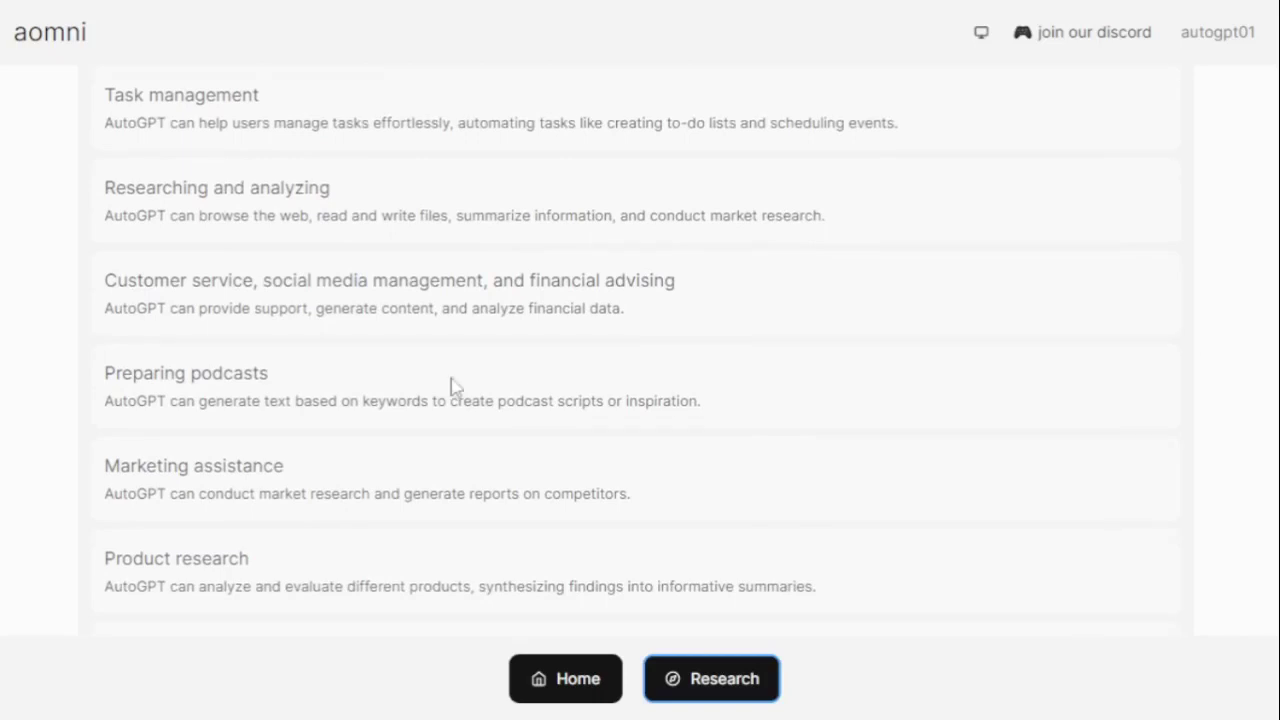
{"action": "left_click_drag", "start_coordinate": [109, 279], "coordinate": [669, 276]}
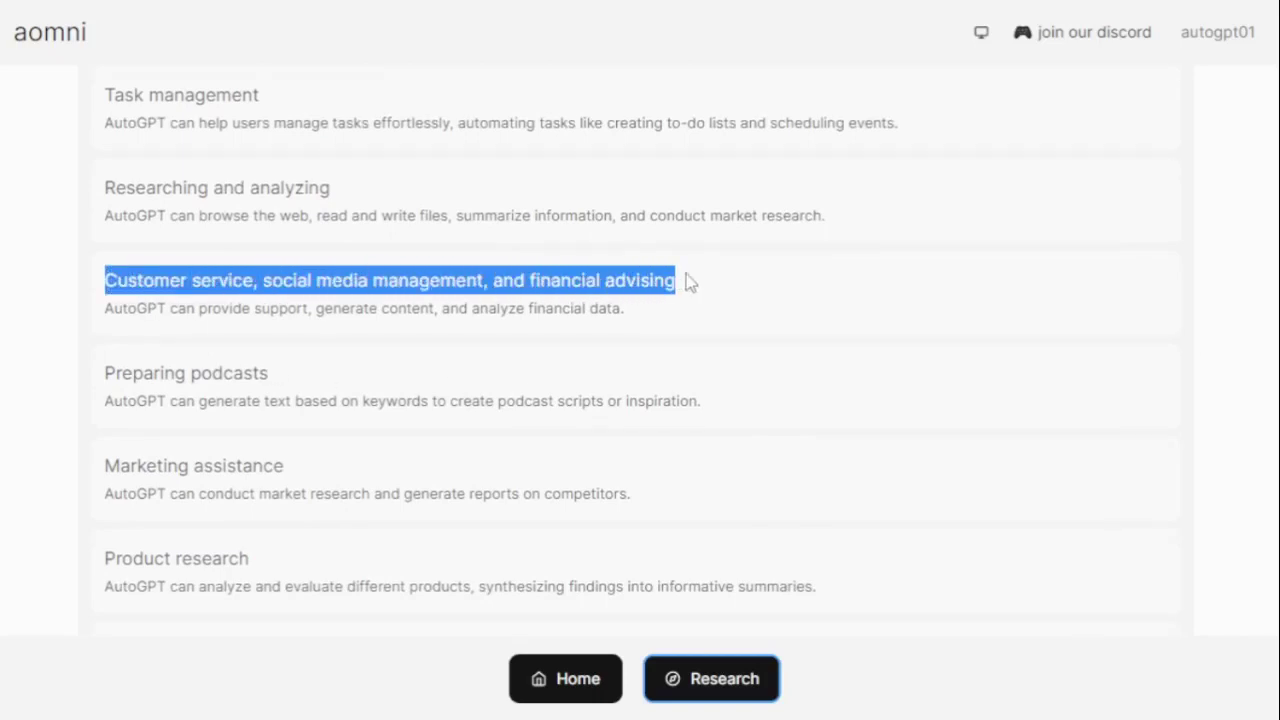
{"action": "left_click", "coordinate": [690, 283]}
{"action": "left_click_drag", "start_coordinate": [104, 310], "coordinate": [631, 308]}
{"action": "left_click", "coordinate": [645, 307]}
{"action": "left_click_drag", "start_coordinate": [106, 373], "coordinate": [276, 377]}
{"action": "left_click_drag", "start_coordinate": [110, 400], "coordinate": [713, 404]}
{"action": "left_click", "coordinate": [713, 404]}
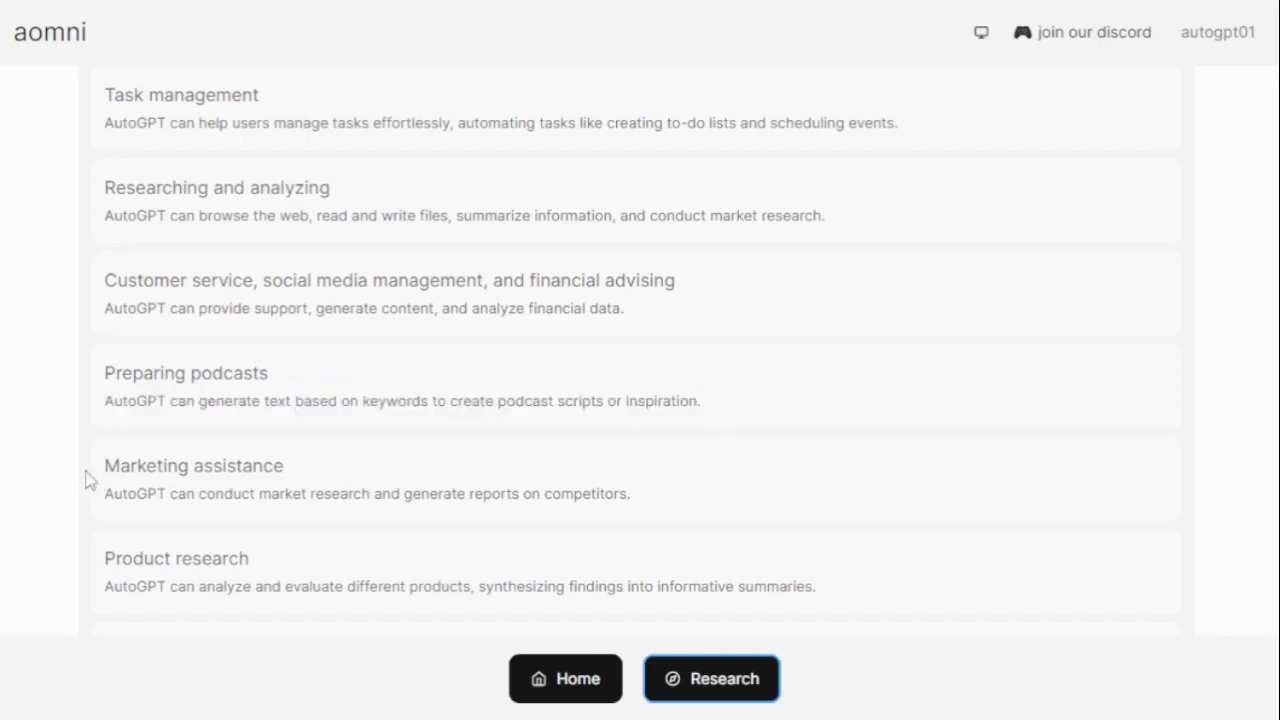
{"action": "left_click_drag", "start_coordinate": [87, 480], "coordinate": [312, 480]}
{"action": "left_click", "coordinate": [312, 480]}
{"action": "mouse_move", "coordinate": [99, 503]}
{"action": "left_mouse_down"}
{"action": "mouse_move", "coordinate": [462, 491]}
{"action": "mouse_move", "coordinate": [646, 503]}
{"action": "left_mouse_up"}
{"action": "left_click", "coordinate": [646, 503]}
{"action": "left_click_drag", "start_coordinate": [100, 563], "coordinate": [257, 574]}
{"action": "left_click", "coordinate": [157, 583]}
{"action": "mouse_move", "coordinate": [107, 588]}
{"action": "left_mouse_down"}
{"action": "mouse_move", "coordinate": [374, 580]}
{"action": "mouse_move", "coordinate": [855, 595]}
{"action": "left_mouse_up"}
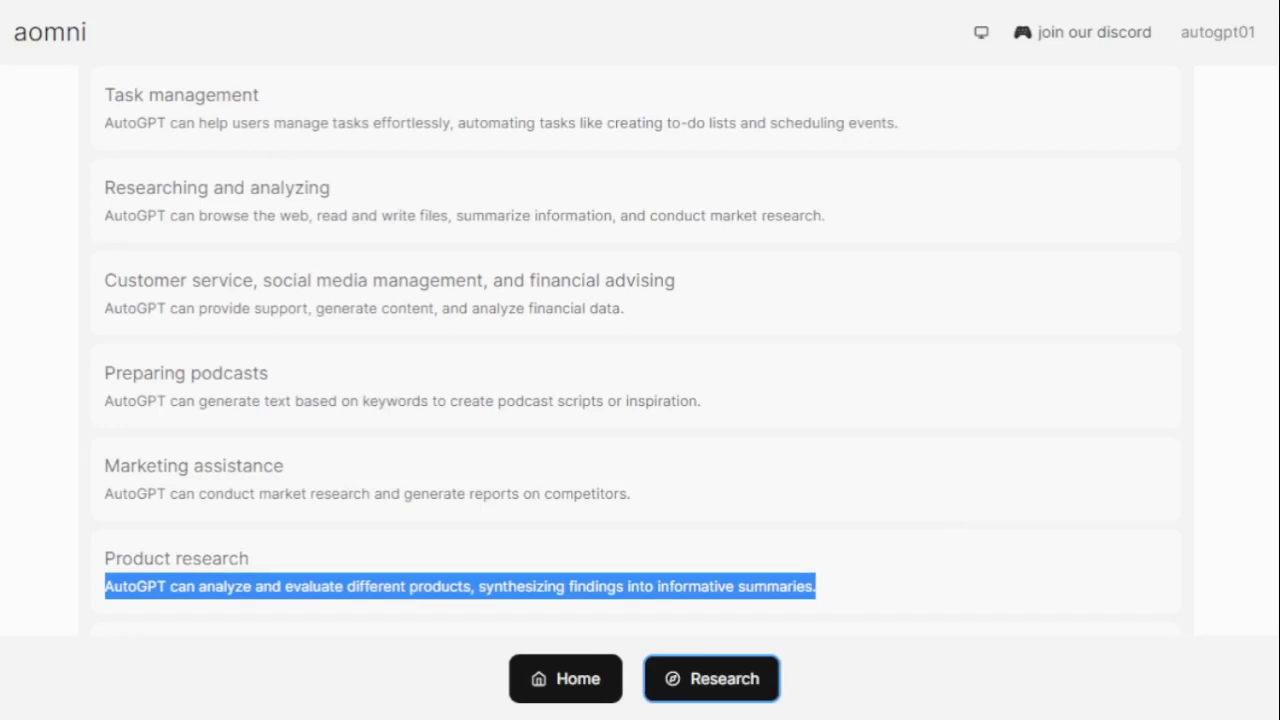
{"action": "scroll", "coordinate": [640, 350], "scroll_direction": "down", "scroll_amount": 1}
{"action": "scroll", "coordinate": [640, 350], "scroll_direction": "down", "scroll_amount": 2}
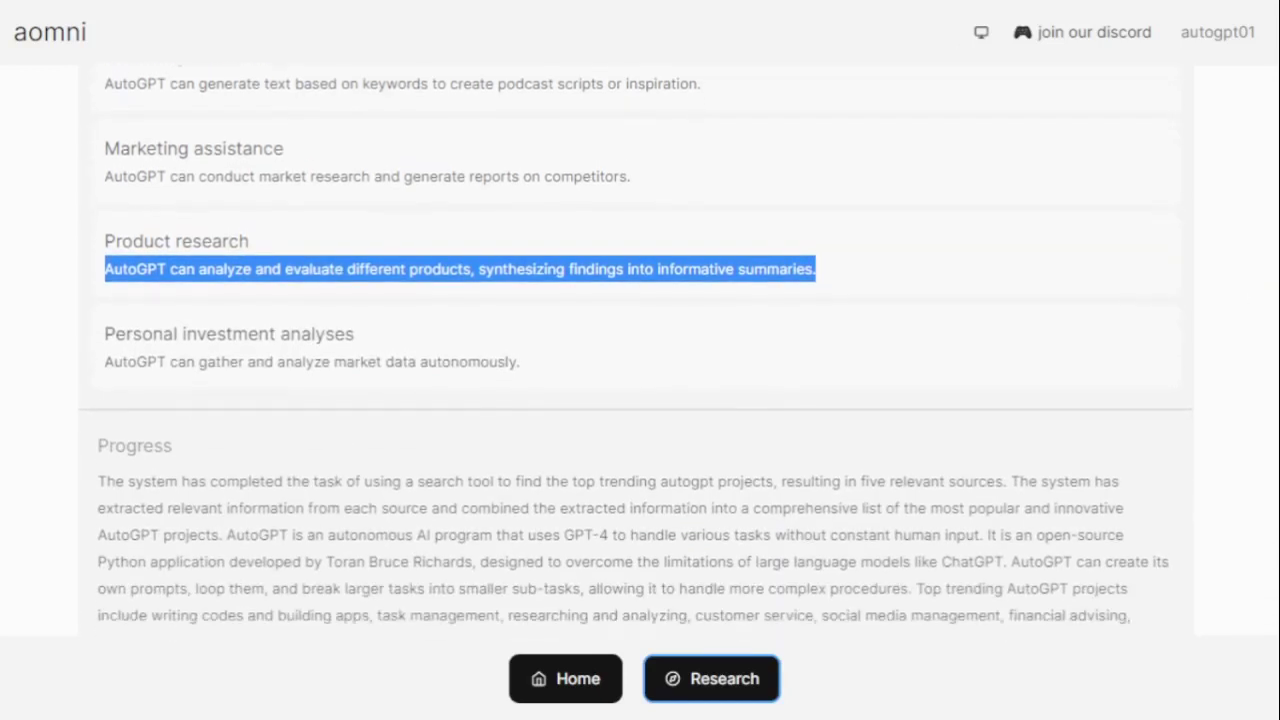
{"action": "left_click_drag", "start_coordinate": [108, 334], "coordinate": [349, 330]}
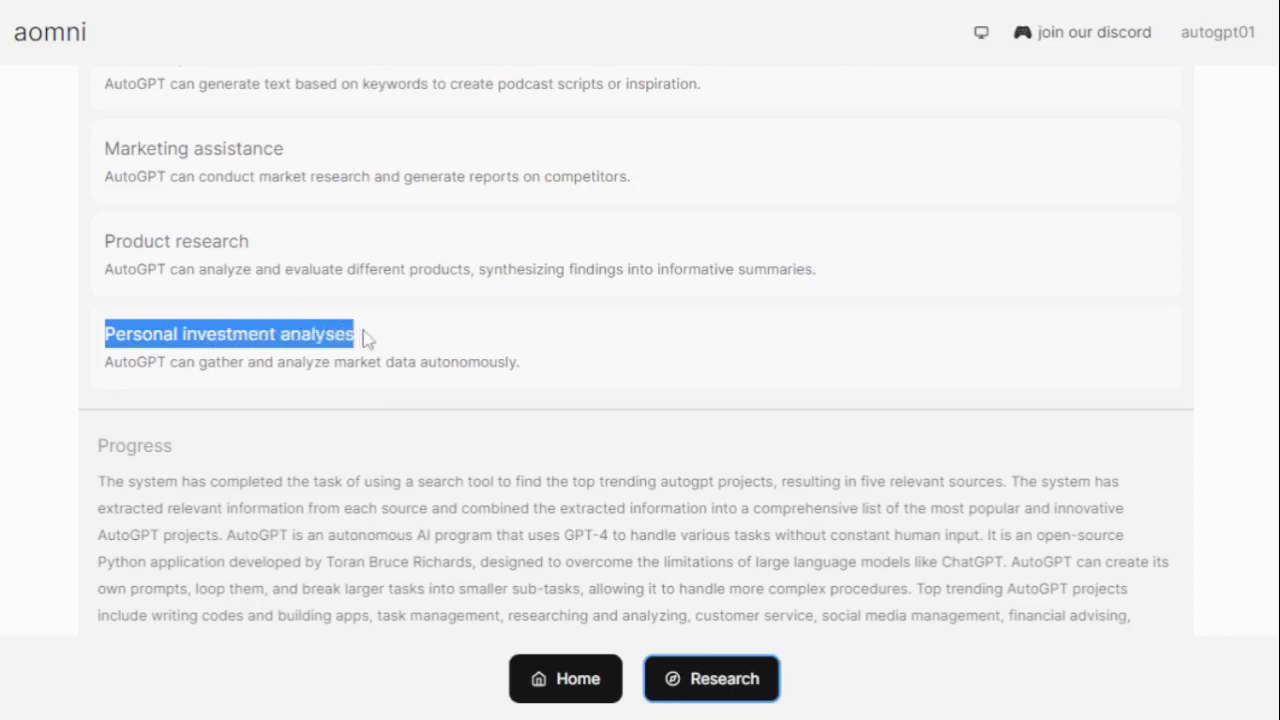
{"action": "left_click", "coordinate": [365, 338]}
{"action": "mouse_move", "coordinate": [108, 362]}
{"action": "left_mouse_down"}
{"action": "mouse_move", "coordinate": [486, 363]}
{"action": "mouse_move", "coordinate": [527, 376]}
{"action": "left_mouse_up"}
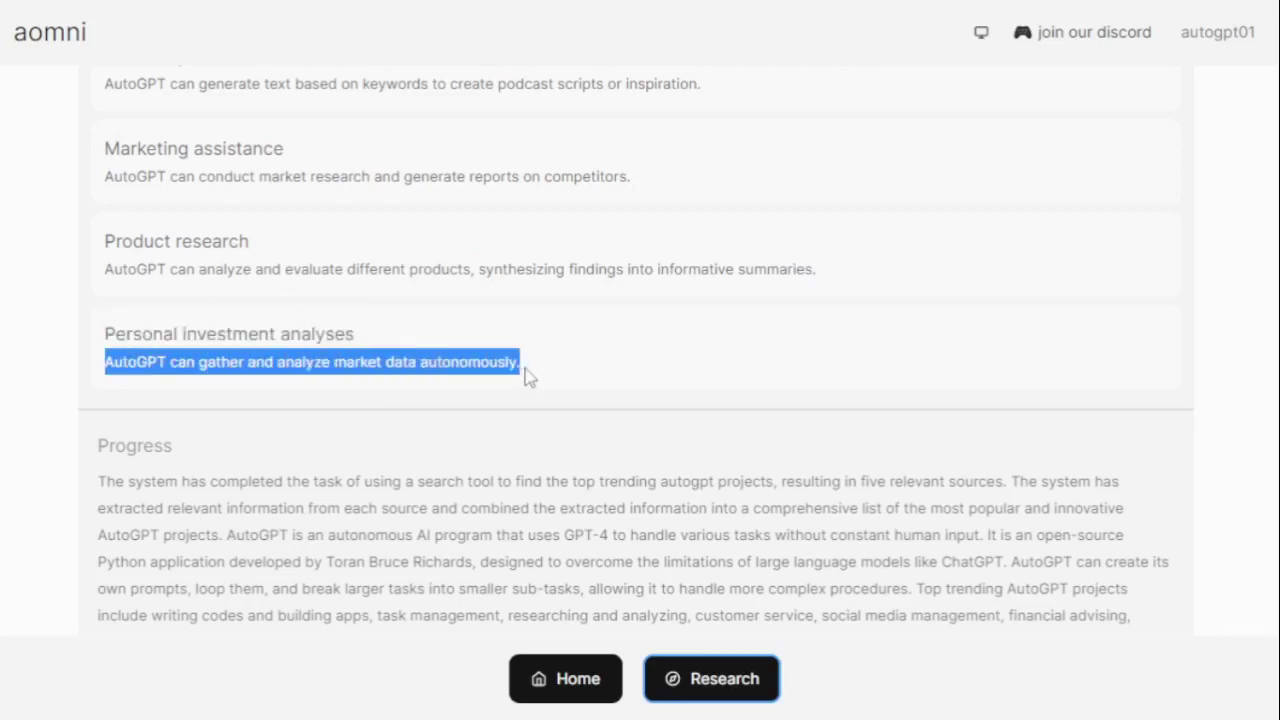
{"action": "left_click", "coordinate": [526, 369]}
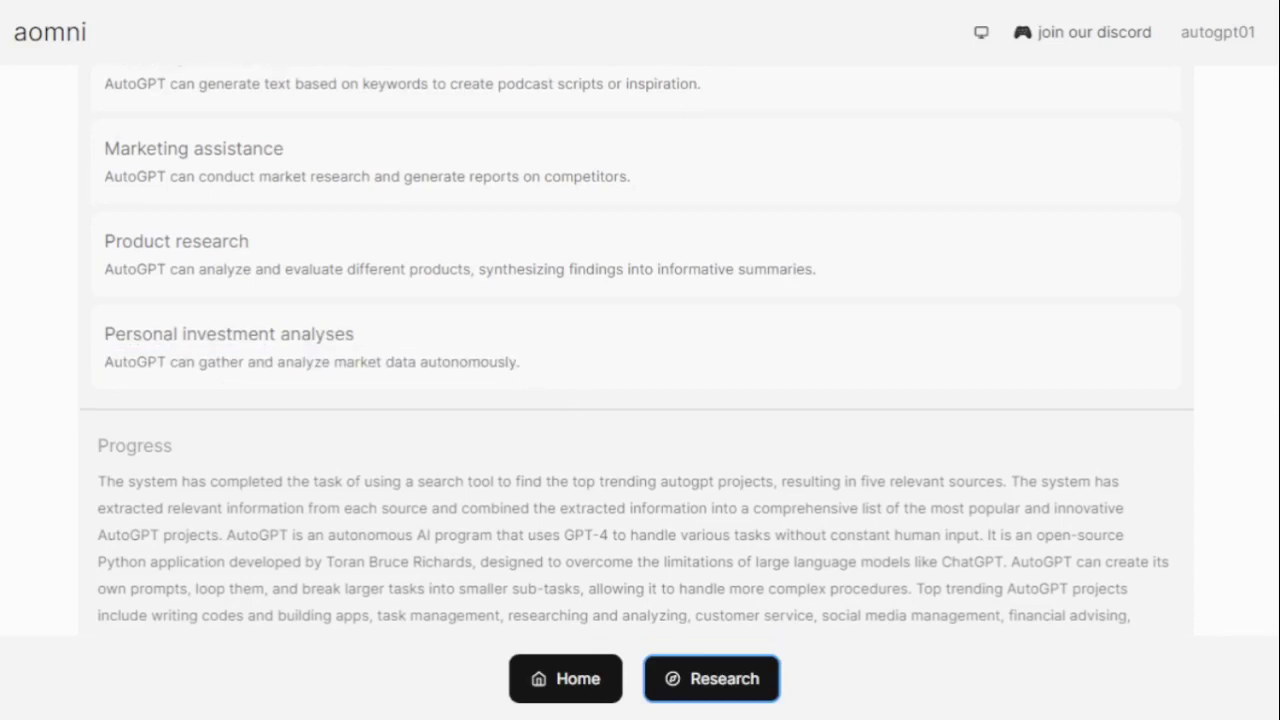
{"action": "scroll", "coordinate": [636, 350], "scroll_direction": "down", "scroll_amount": 3}
{"action": "scroll", "coordinate": [636, 350], "scroll_direction": "down", "scroll_amount": 1}
{"action": "scroll", "coordinate": [636, 350], "scroll_direction": "down", "scroll_amount": 1}
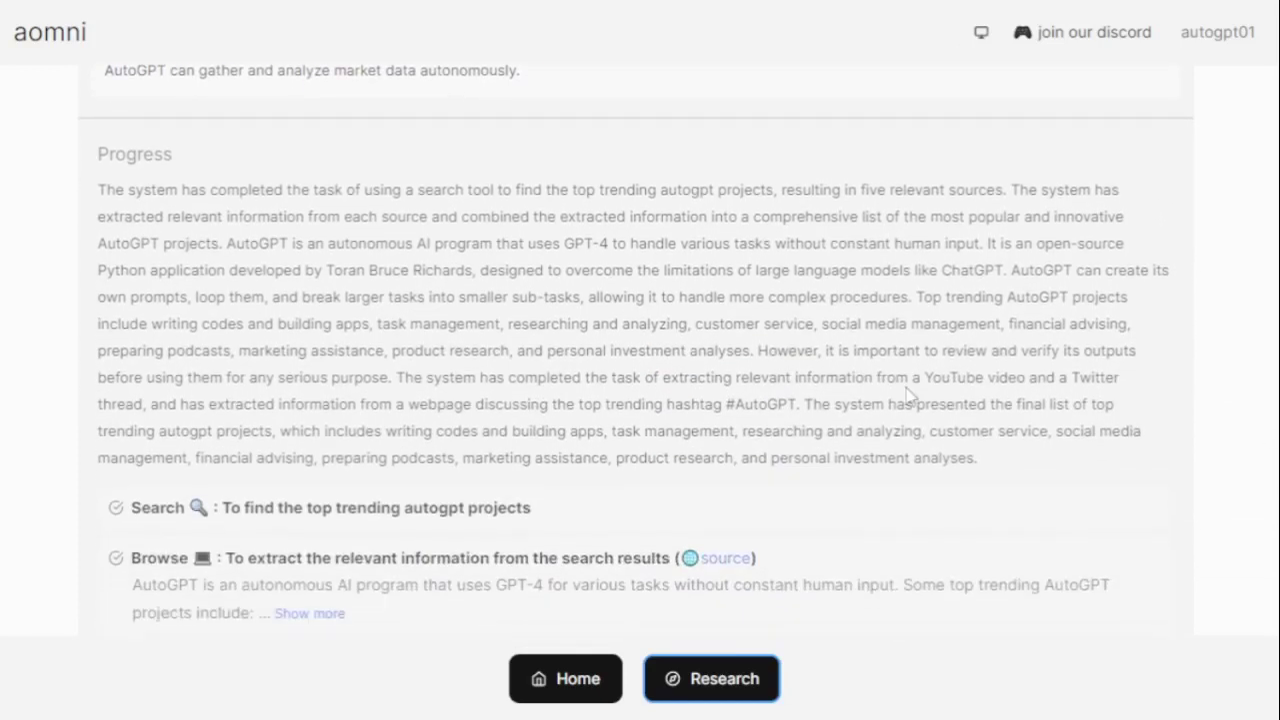
{"action": "mouse_move", "coordinate": [103, 150]}
{"action": "left_mouse_down"}
{"action": "mouse_move", "coordinate": [177, 157]}
{"action": "mouse_move", "coordinate": [234, 187]}
{"action": "mouse_move", "coordinate": [881, 205]}
{"action": "mouse_move", "coordinate": [1086, 190]}
{"action": "mouse_move", "coordinate": [634, 212]}
{"action": "mouse_move", "coordinate": [177, 212]}
{"action": "mouse_move", "coordinate": [686, 214]}
{"action": "mouse_move", "coordinate": [945, 234]}
{"action": "mouse_move", "coordinate": [345, 215]}
{"action": "mouse_move", "coordinate": [190, 243]}
{"action": "mouse_move", "coordinate": [1125, 247]}
{"action": "mouse_move", "coordinate": [214, 272]}
{"action": "mouse_move", "coordinate": [268, 277]}
{"action": "mouse_move", "coordinate": [830, 280]}
{"action": "mouse_move", "coordinate": [905, 296]}
{"action": "mouse_move", "coordinate": [778, 296]}
{"action": "mouse_move", "coordinate": [944, 296]}
{"action": "mouse_move", "coordinate": [1160, 274]}
{"action": "mouse_move", "coordinate": [800, 298]}
{"action": "mouse_move", "coordinate": [264, 298]}
{"action": "mouse_move", "coordinate": [253, 306]}
{"action": "mouse_move", "coordinate": [575, 314]}
{"action": "mouse_move", "coordinate": [1119, 300]}
{"action": "mouse_move", "coordinate": [185, 352]}
{"action": "mouse_move", "coordinate": [412, 330]}
{"action": "mouse_move", "coordinate": [866, 325]}
{"action": "mouse_move", "coordinate": [990, 350]}
{"action": "mouse_move", "coordinate": [1133, 350]}
{"action": "mouse_move", "coordinate": [626, 378]}
{"action": "mouse_move", "coordinate": [180, 378]}
{"action": "mouse_move", "coordinate": [1123, 377]}
{"action": "mouse_move", "coordinate": [1108, 350]}
{"action": "mouse_move", "coordinate": [1125, 351]}
{"action": "mouse_move", "coordinate": [918, 400]}
{"action": "mouse_move", "coordinate": [290, 404]}
{"action": "mouse_move", "coordinate": [400, 378]}
{"action": "mouse_move", "coordinate": [953, 377]}
{"action": "mouse_move", "coordinate": [551, 406]}
{"action": "mouse_move", "coordinate": [466, 378]}
{"action": "mouse_move", "coordinate": [1118, 380]}
{"action": "mouse_move", "coordinate": [992, 400]}
{"action": "mouse_move", "coordinate": [250, 432]}
{"action": "mouse_move", "coordinate": [333, 405]}
{"action": "mouse_move", "coordinate": [1097, 408]}
{"action": "mouse_move", "coordinate": [322, 414]}
{"action": "mouse_move", "coordinate": [228, 430]}
{"action": "mouse_move", "coordinate": [837, 429]}
{"action": "mouse_move", "coordinate": [1113, 470]}
{"action": "mouse_move", "coordinate": [177, 450]}
{"action": "mouse_move", "coordinate": [435, 451]}
{"action": "mouse_move", "coordinate": [778, 497]}
{"action": "mouse_move", "coordinate": [978, 455]}
{"action": "left_mouse_up"}
{"action": "left_click", "coordinate": [180, 160]}
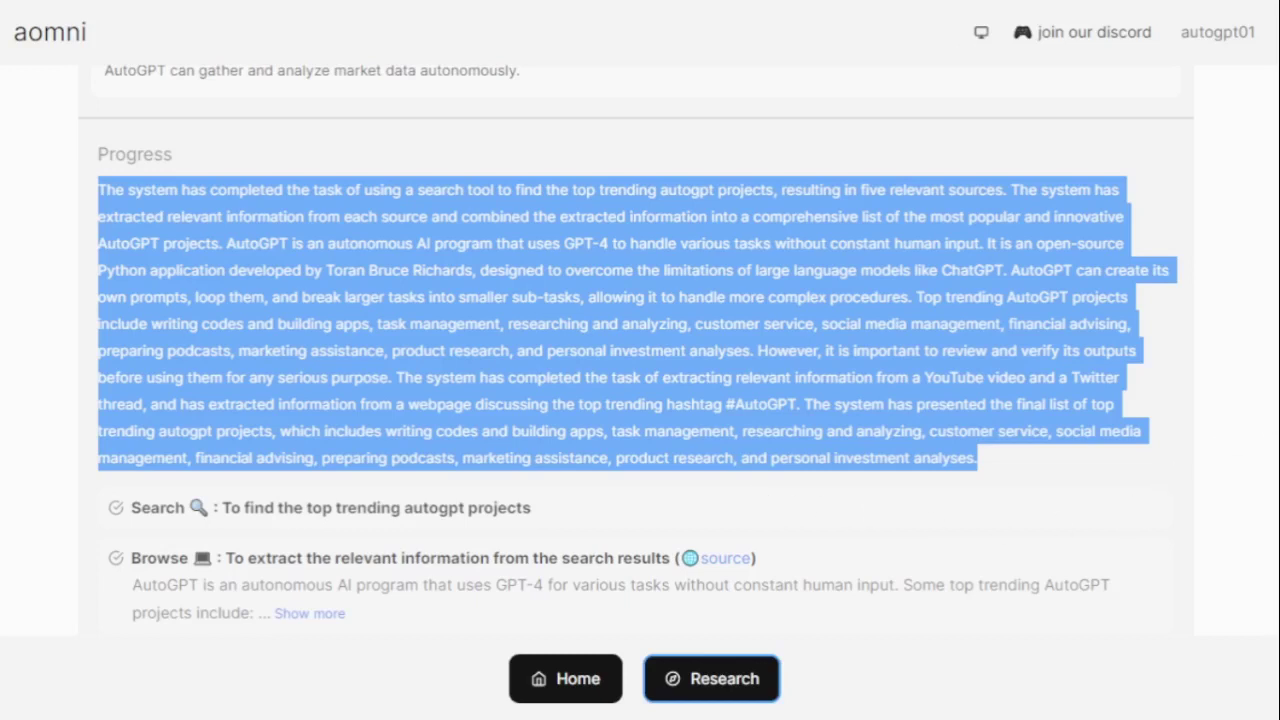
Scroll down to the first Browse step and expand its full summary.
{"action": "scroll", "coordinate": [1276, 494], "scroll_direction": "down", "scroll_amount": 1}
{"action": "scroll", "coordinate": [1276, 494], "scroll_direction": "down", "scroll_amount": 2}
{"action": "scroll", "coordinate": [1276, 494], "scroll_direction": "down", "scroll_amount": 1}
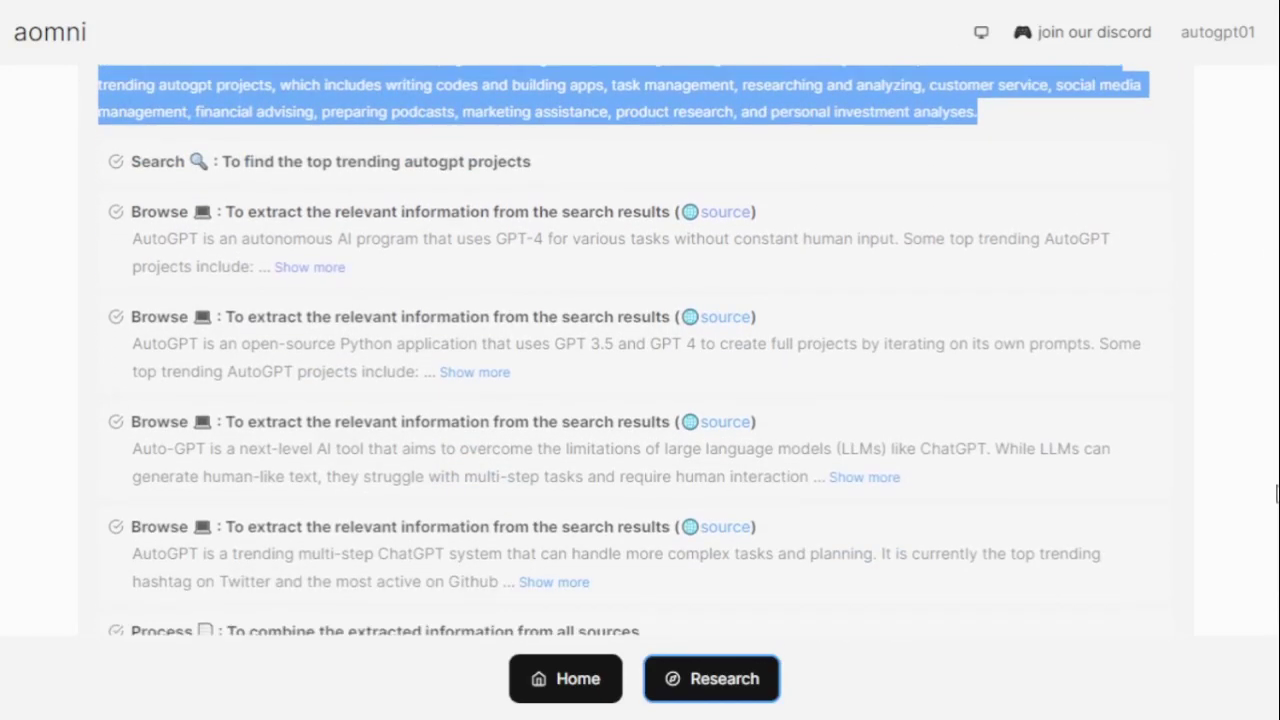
{"action": "scroll", "coordinate": [1276, 494], "scroll_direction": "down", "scroll_amount": 1}
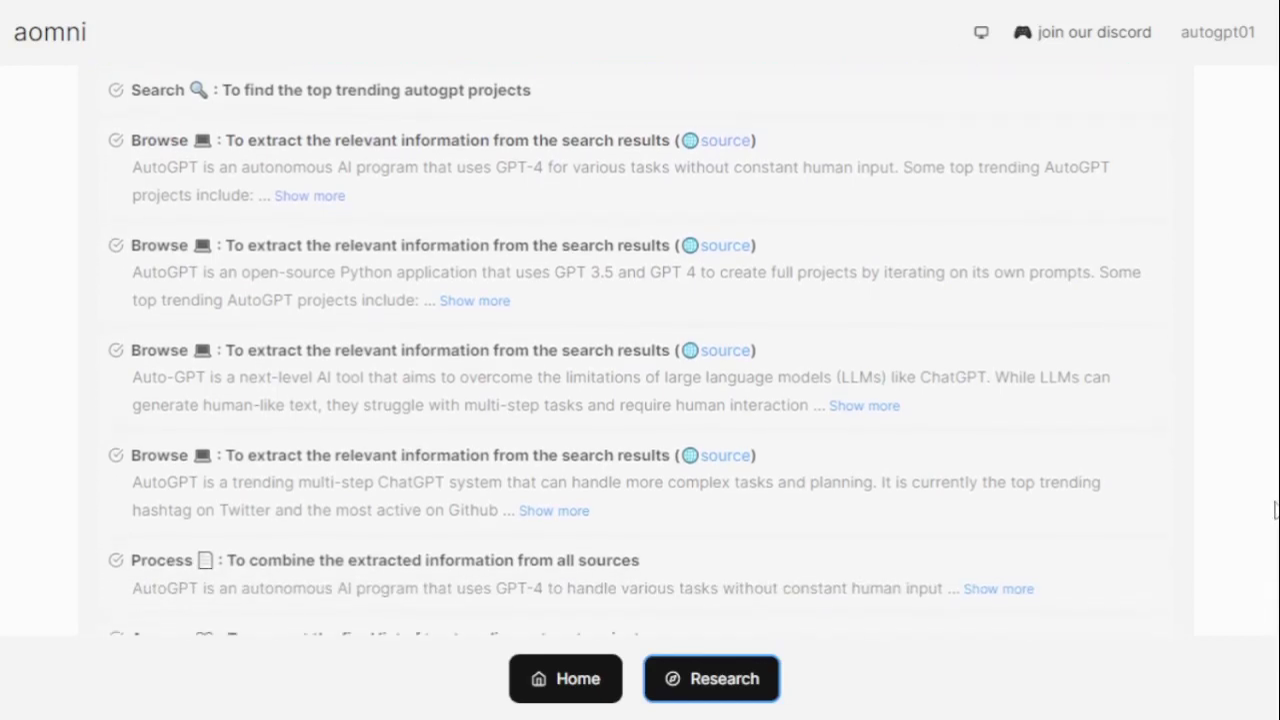
{"action": "left_click_drag", "start_coordinate": [133, 130], "coordinate": [617, 130]}
{"action": "left_click", "coordinate": [617, 130]}
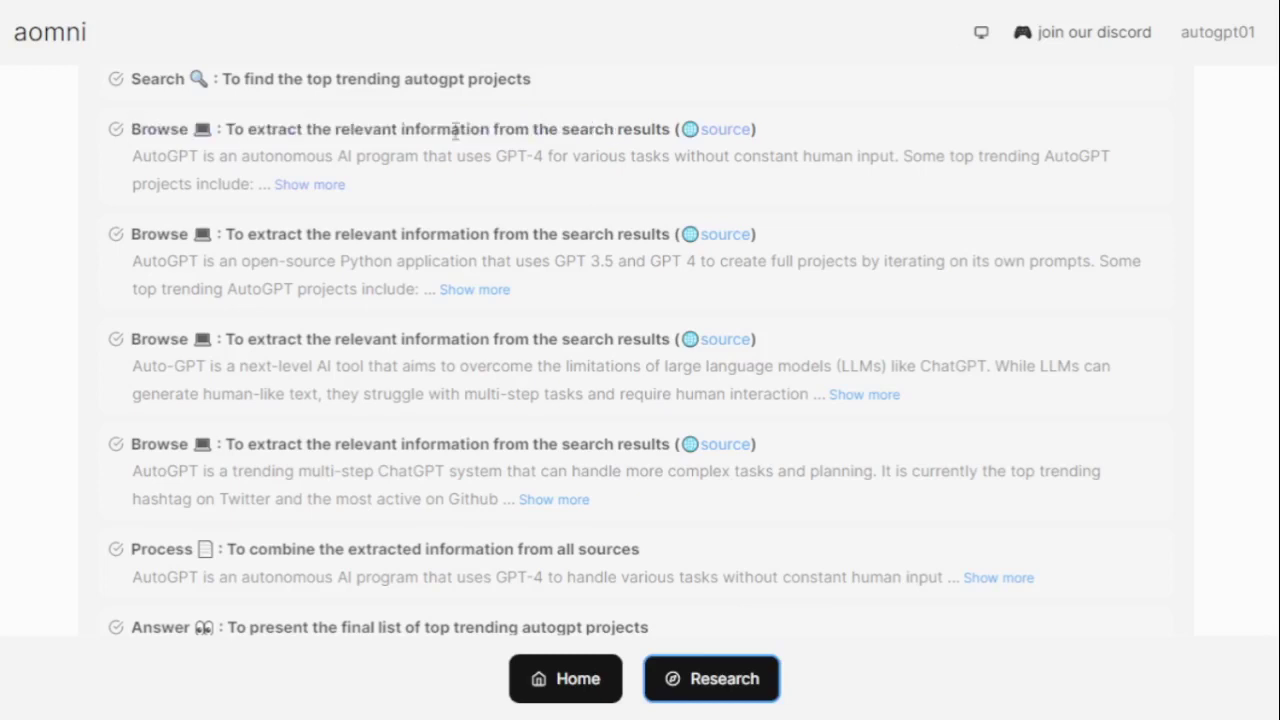
{"action": "left_click", "coordinate": [308, 185]}
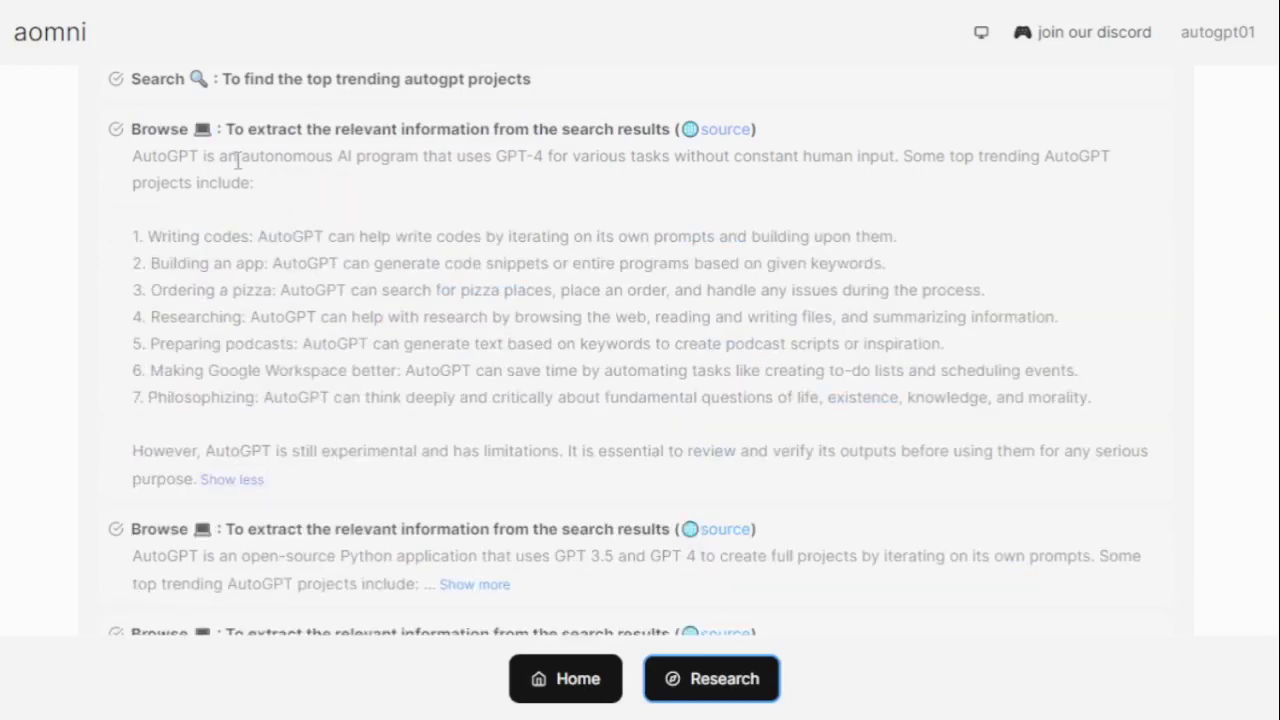
Highlight the listed uses: writing codes, building an app, ordering pizza, podcasts, philosophizing.
{"action": "mouse_move", "coordinate": [133, 155]}
{"action": "left_mouse_down"}
{"action": "mouse_move", "coordinate": [537, 177]}
{"action": "mouse_move", "coordinate": [1020, 162]}
{"action": "mouse_move", "coordinate": [282, 198]}
{"action": "left_mouse_up"}
{"action": "left_click", "coordinate": [284, 198]}
{"action": "left_click_drag", "start_coordinate": [152, 237], "coordinate": [244, 236]}
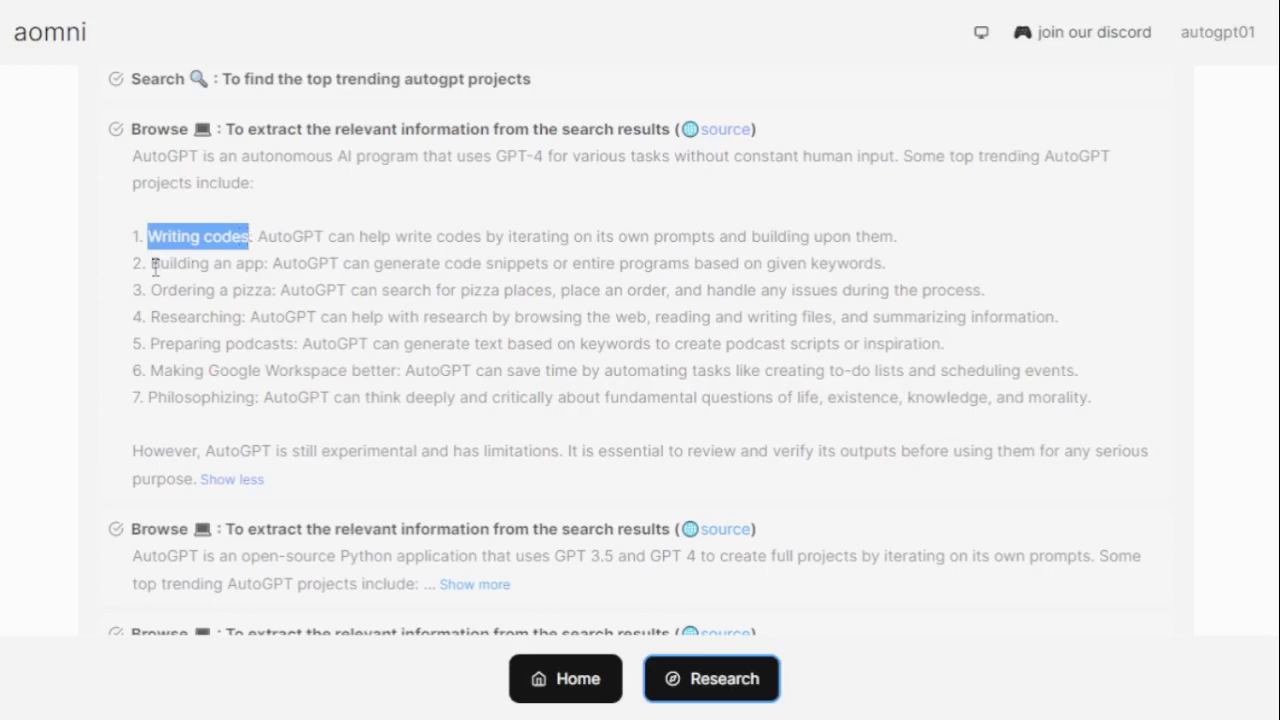
{"action": "left_click_drag", "start_coordinate": [152, 264], "coordinate": [265, 264]}
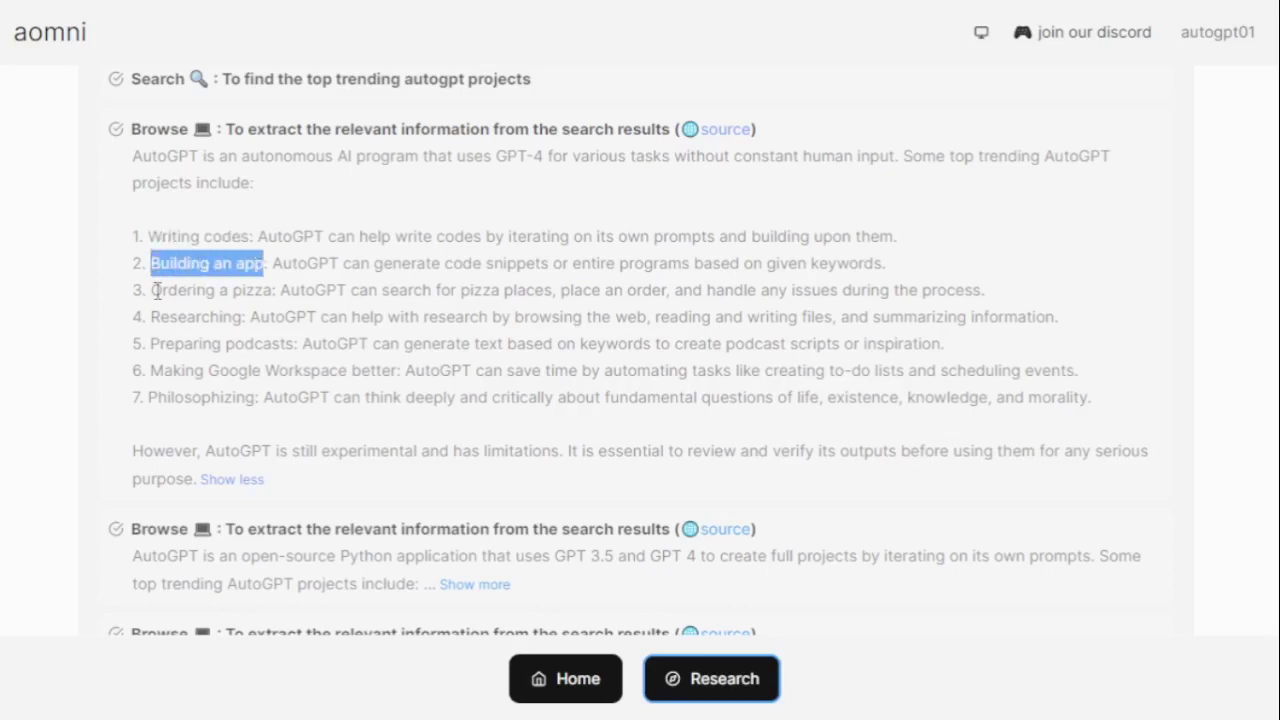
{"action": "left_click_drag", "start_coordinate": [153, 290], "coordinate": [225, 290]}
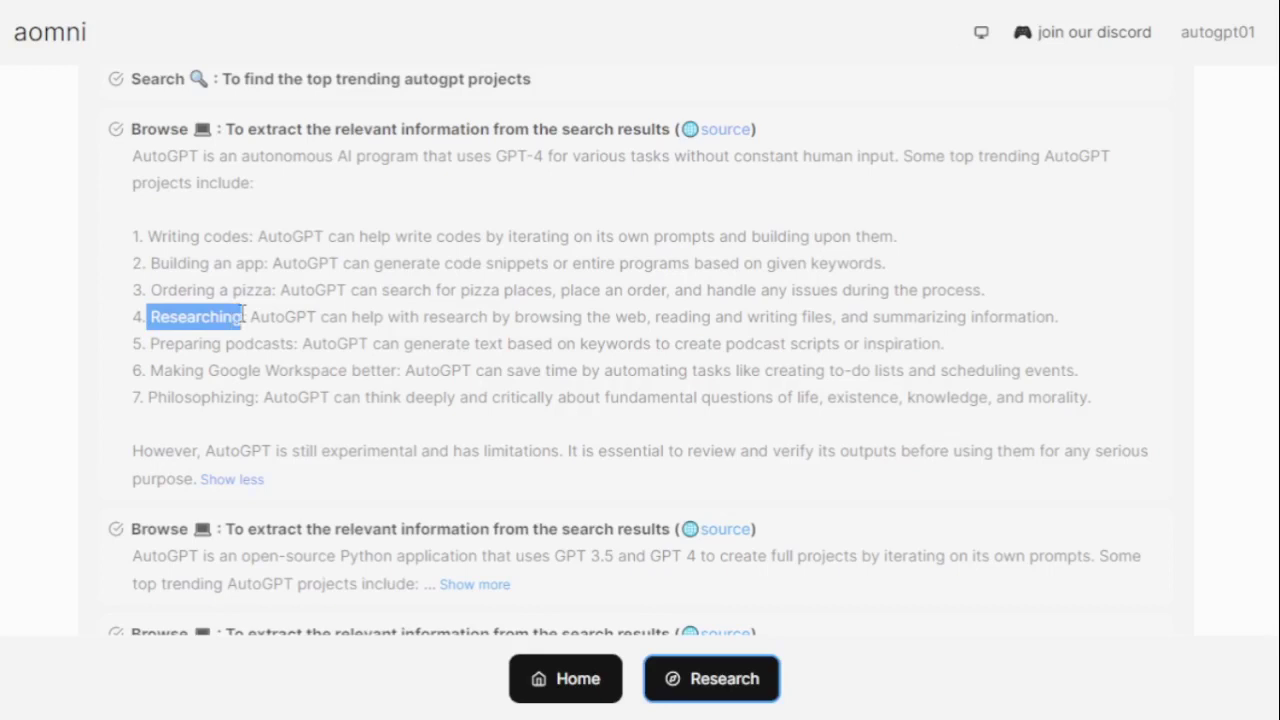
{"action": "mouse_move", "coordinate": [157, 343]}
{"action": "left_mouse_down"}
{"action": "mouse_move", "coordinate": [200, 343]}
{"action": "mouse_move", "coordinate": [217, 370]}
{"action": "left_mouse_up"}
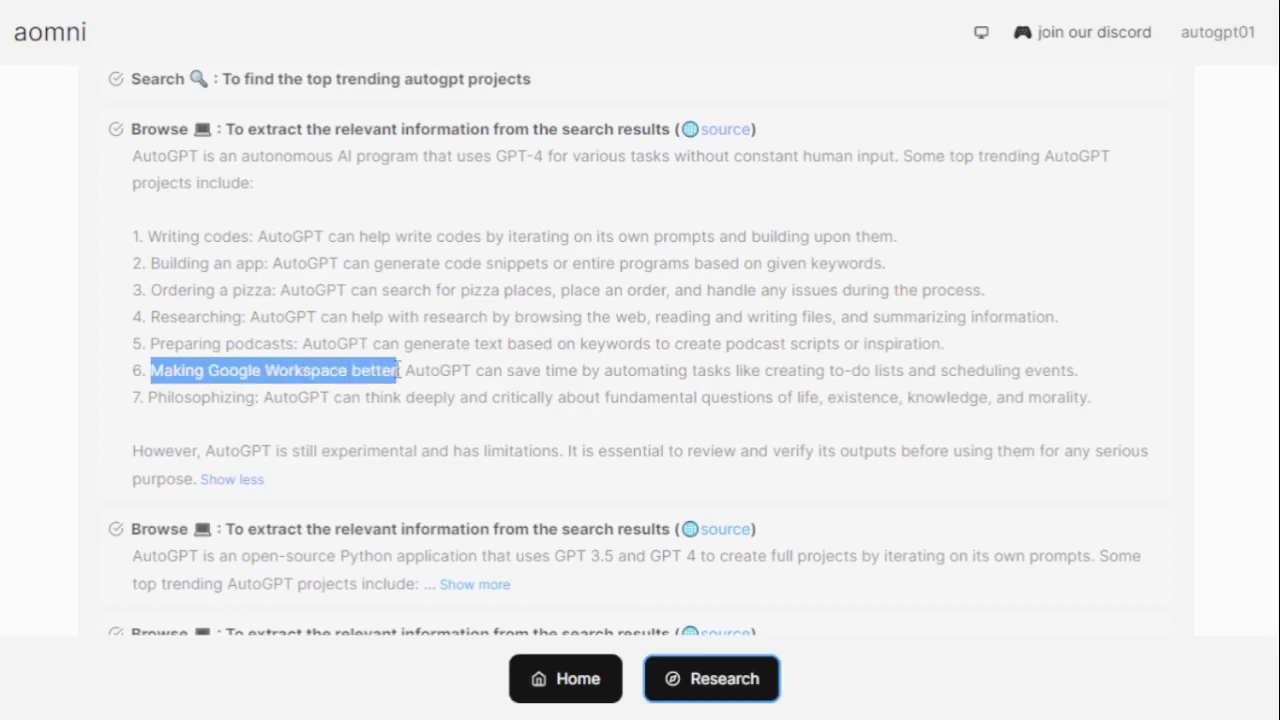
{"action": "mouse_move", "coordinate": [153, 398]}
{"action": "left_mouse_down"}
{"action": "mouse_move", "coordinate": [409, 420]}
{"action": "mouse_move", "coordinate": [1016, 402]}
{"action": "left_mouse_up"}
{"action": "left_click", "coordinate": [1135, 411]}
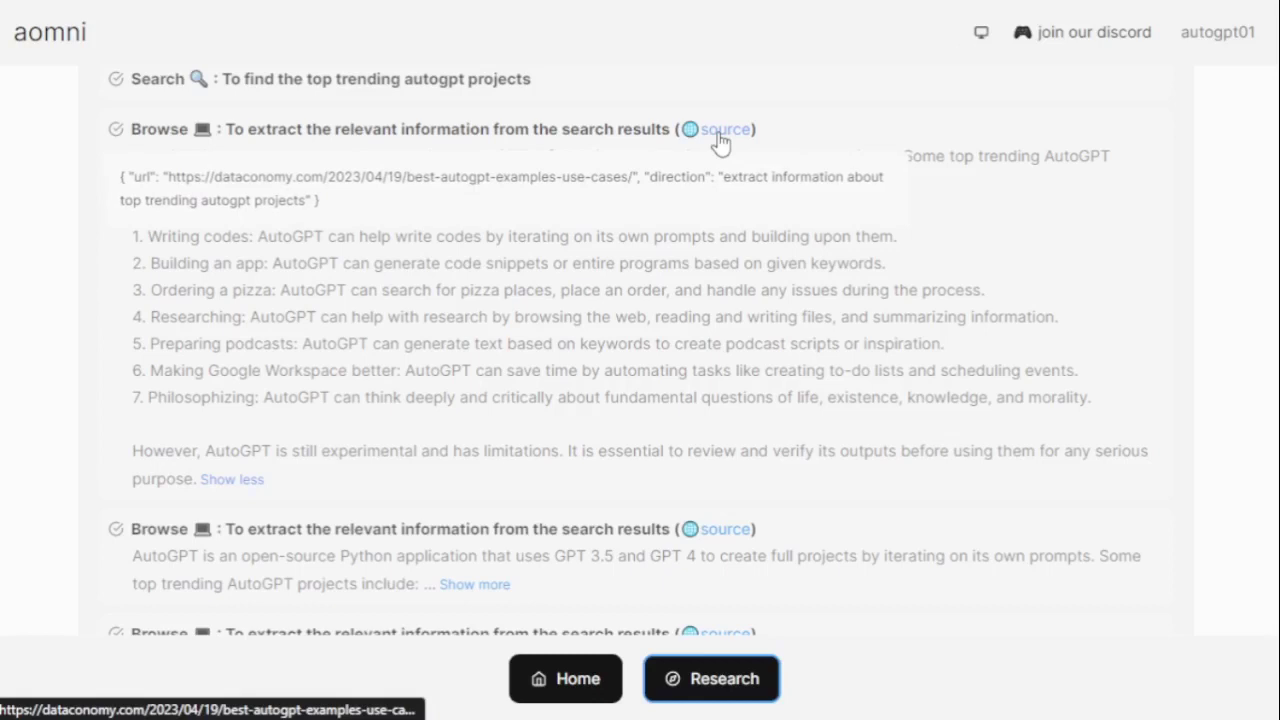
{"action": "scroll", "coordinate": [640, 350], "scroll_direction": "down", "scroll_amount": 1}
Expand the second Browse step's summary and highlight its introductory paragraph.
{"action": "scroll", "coordinate": [640, 350], "scroll_direction": "down", "scroll_amount": 1}
{"action": "scroll", "coordinate": [640, 350], "scroll_direction": "down", "scroll_amount": 2}
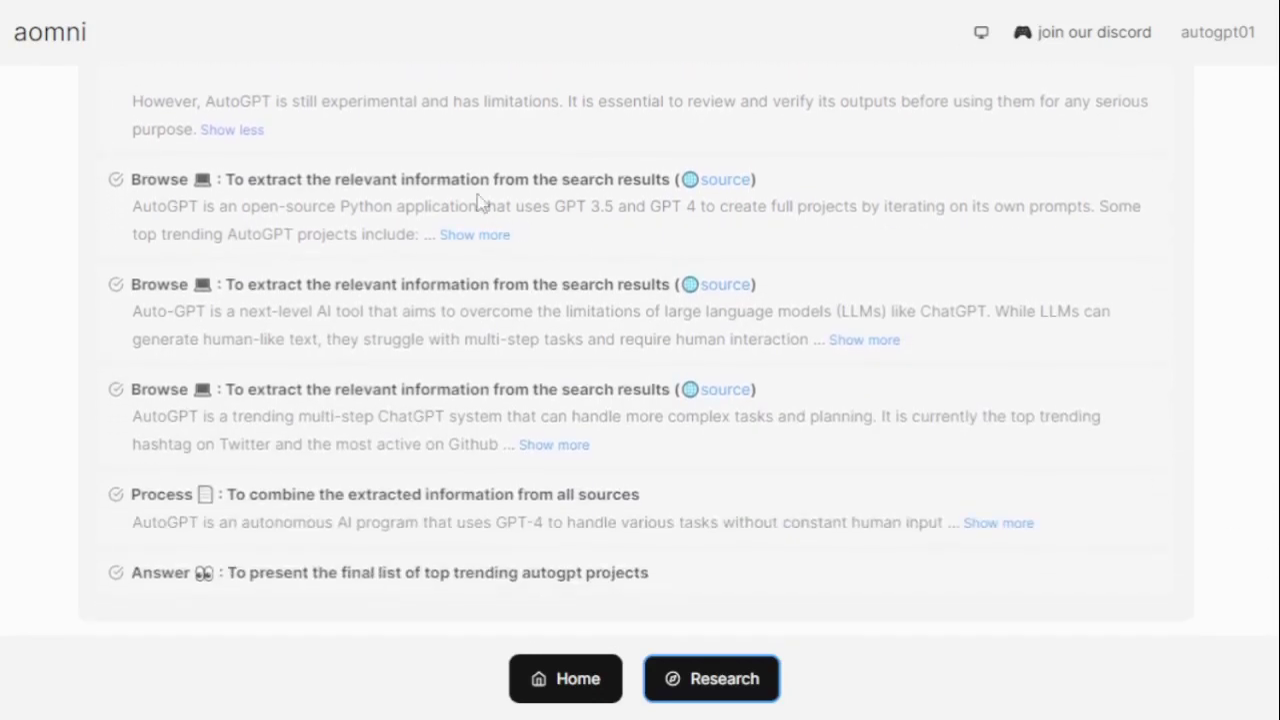
{"action": "left_click", "coordinate": [457, 236]}
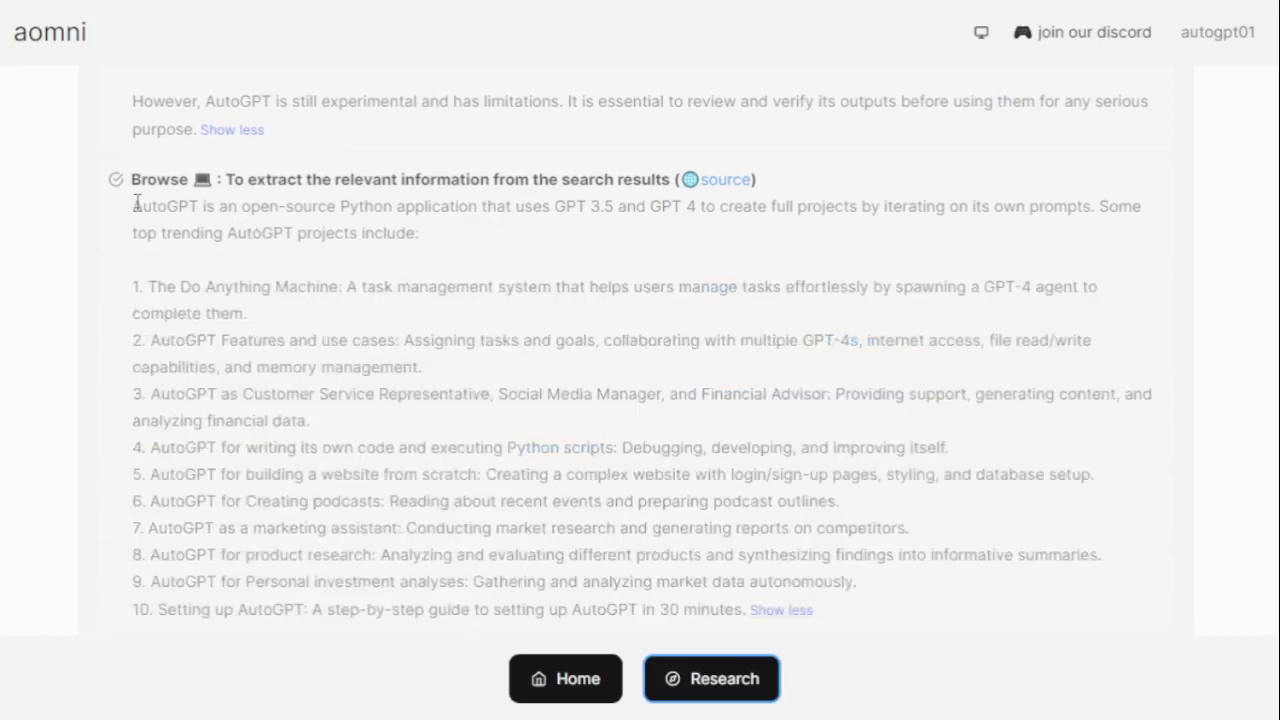
{"action": "left_click_drag", "start_coordinate": [134, 204], "coordinate": [420, 236]}
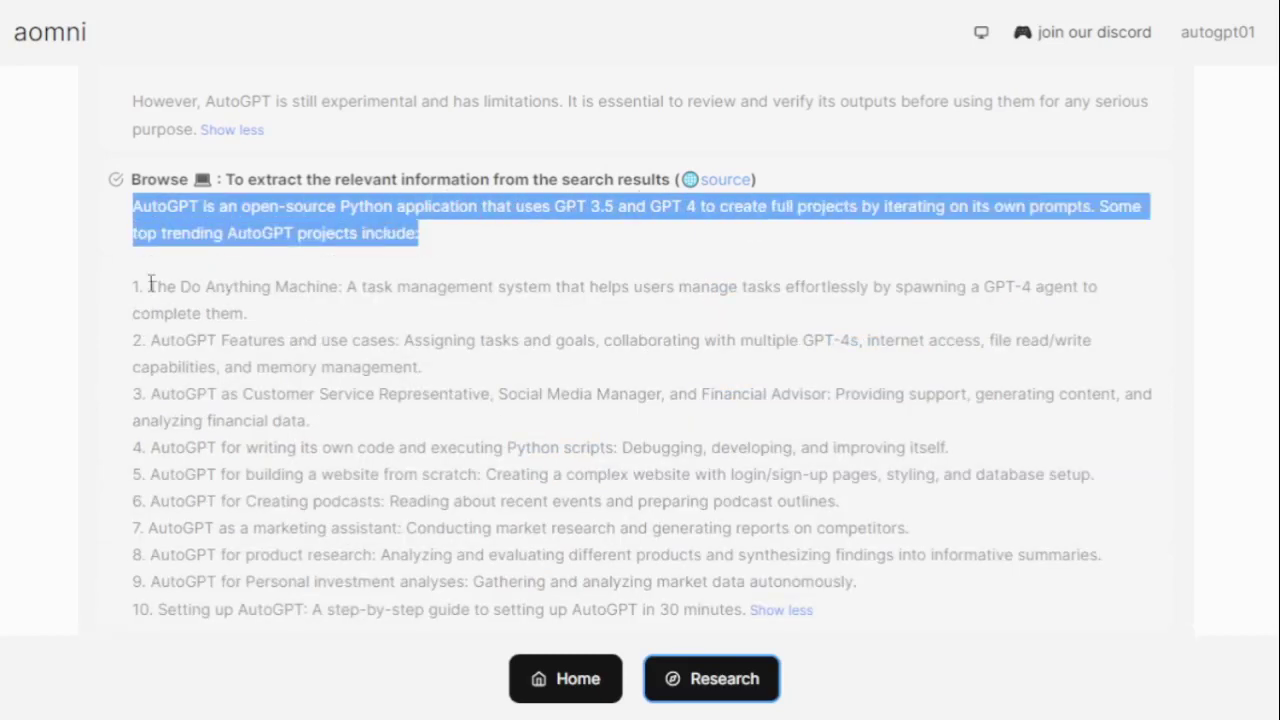
Highlight the ten projects, from The Do Anything Machine through entries six to ten.
{"action": "left_click_drag", "start_coordinate": [150, 284], "coordinate": [344, 289]}
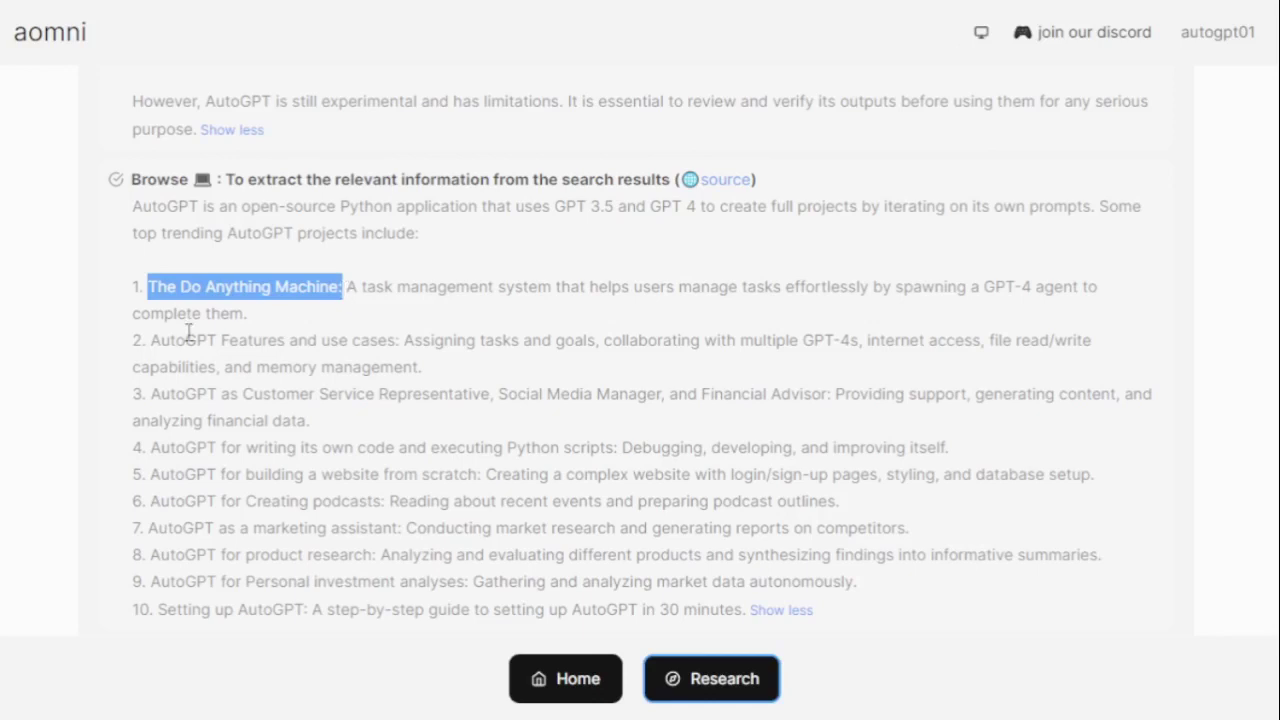
{"action": "mouse_move", "coordinate": [151, 340]}
{"action": "left_mouse_down"}
{"action": "mouse_move", "coordinate": [849, 343]}
{"action": "mouse_move", "coordinate": [1103, 363]}
{"action": "mouse_move", "coordinate": [431, 372]}
{"action": "left_mouse_up"}
{"action": "mouse_move", "coordinate": [151, 394]}
{"action": "left_mouse_down"}
{"action": "mouse_move", "coordinate": [1114, 394]}
{"action": "mouse_move", "coordinate": [320, 423]}
{"action": "left_mouse_up"}
{"action": "mouse_move", "coordinate": [151, 447]}
{"action": "left_mouse_down"}
{"action": "mouse_move", "coordinate": [958, 466]}
{"action": "mouse_move", "coordinate": [160, 474]}
{"action": "mouse_move", "coordinate": [634, 470]}
{"action": "mouse_move", "coordinate": [914, 491]}
{"action": "mouse_move", "coordinate": [1094, 471]}
{"action": "left_mouse_up"}
{"action": "left_click", "coordinate": [1114, 477]}
{"action": "scroll", "coordinate": [1114, 477], "scroll_direction": "down", "scroll_amount": 1}
{"action": "scroll", "coordinate": [1250, 502], "scroll_direction": "down", "scroll_amount": 1}
{"action": "mouse_move", "coordinate": [147, 367]}
{"action": "left_mouse_down"}
{"action": "mouse_move", "coordinate": [563, 367]}
{"action": "mouse_move", "coordinate": [811, 394]}
{"action": "mouse_move", "coordinate": [876, 422]}
{"action": "mouse_move", "coordinate": [876, 477]}
{"action": "left_mouse_up"}
{"action": "left_click", "coordinate": [500, 480]}
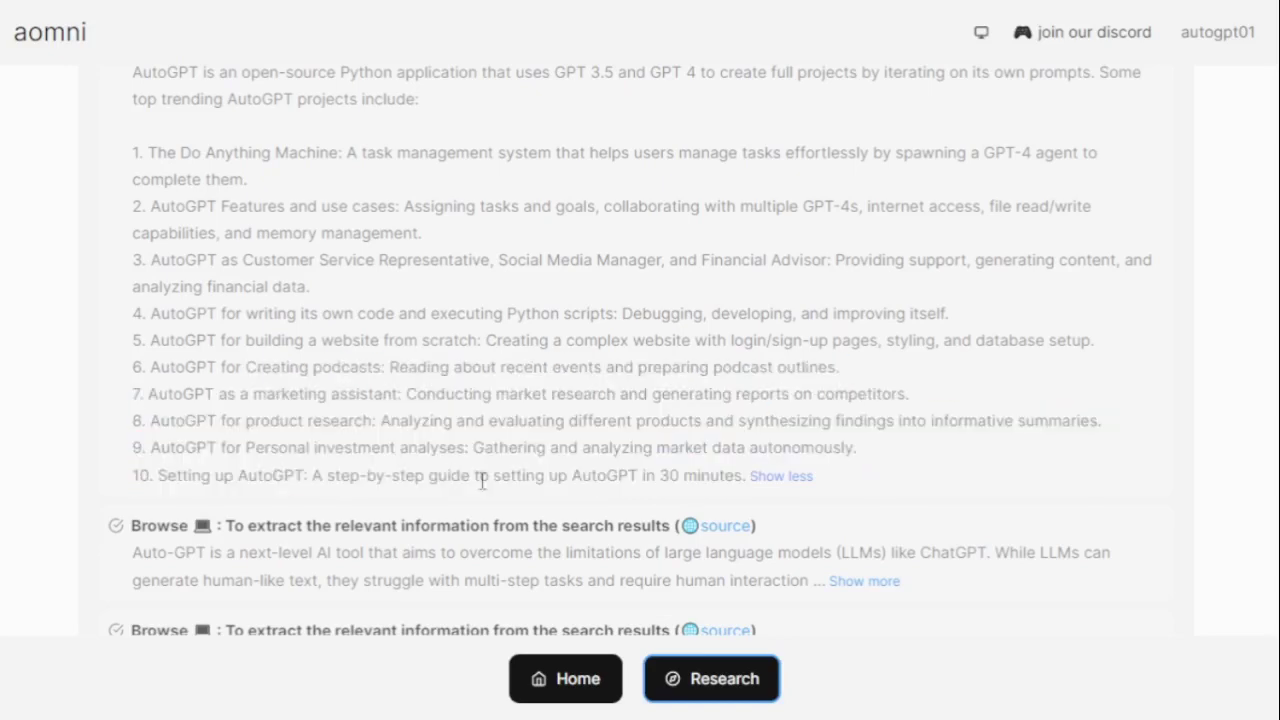
Expand the third Browse step and highlight its opening paragraph.
{"action": "scroll", "coordinate": [814, 209], "scroll_direction": "up", "scroll_amount": 1}
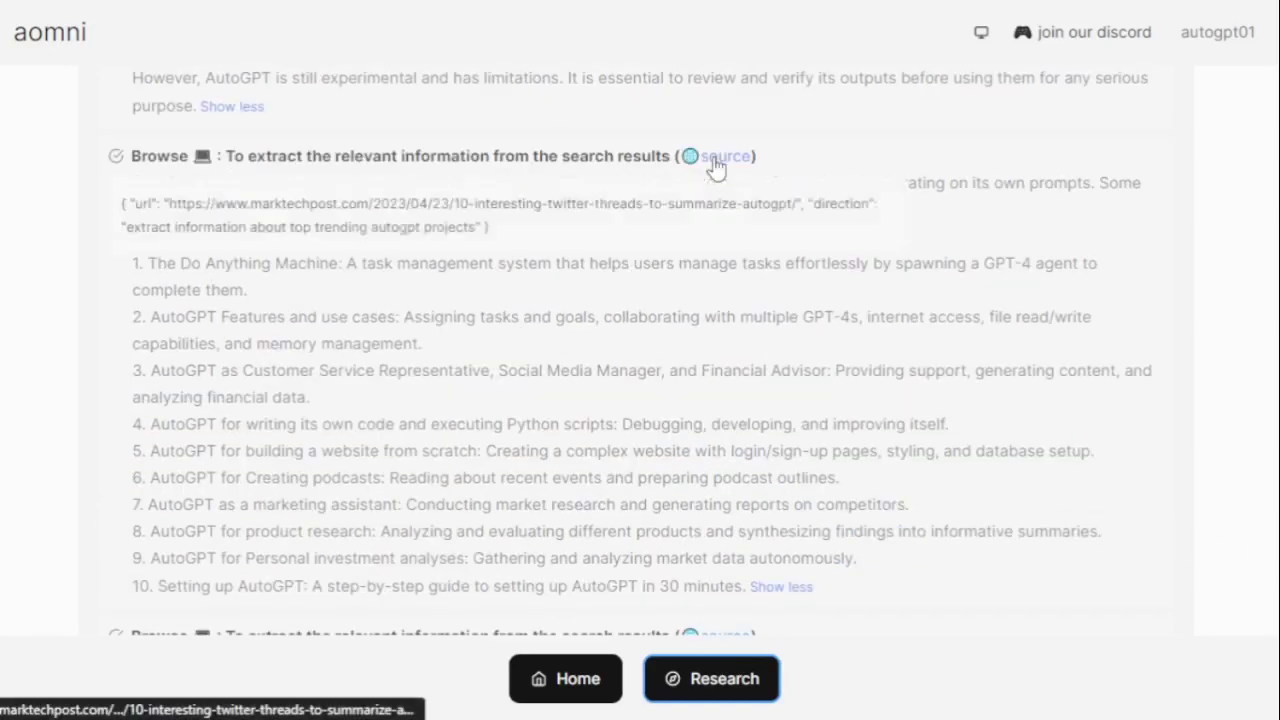
{"action": "scroll", "coordinate": [600, 300], "scroll_direction": "down", "scroll_amount": 1}
{"action": "scroll", "coordinate": [581, 322], "scroll_direction": "down", "scroll_amount": 2}
{"action": "left_click", "coordinate": [864, 333]}
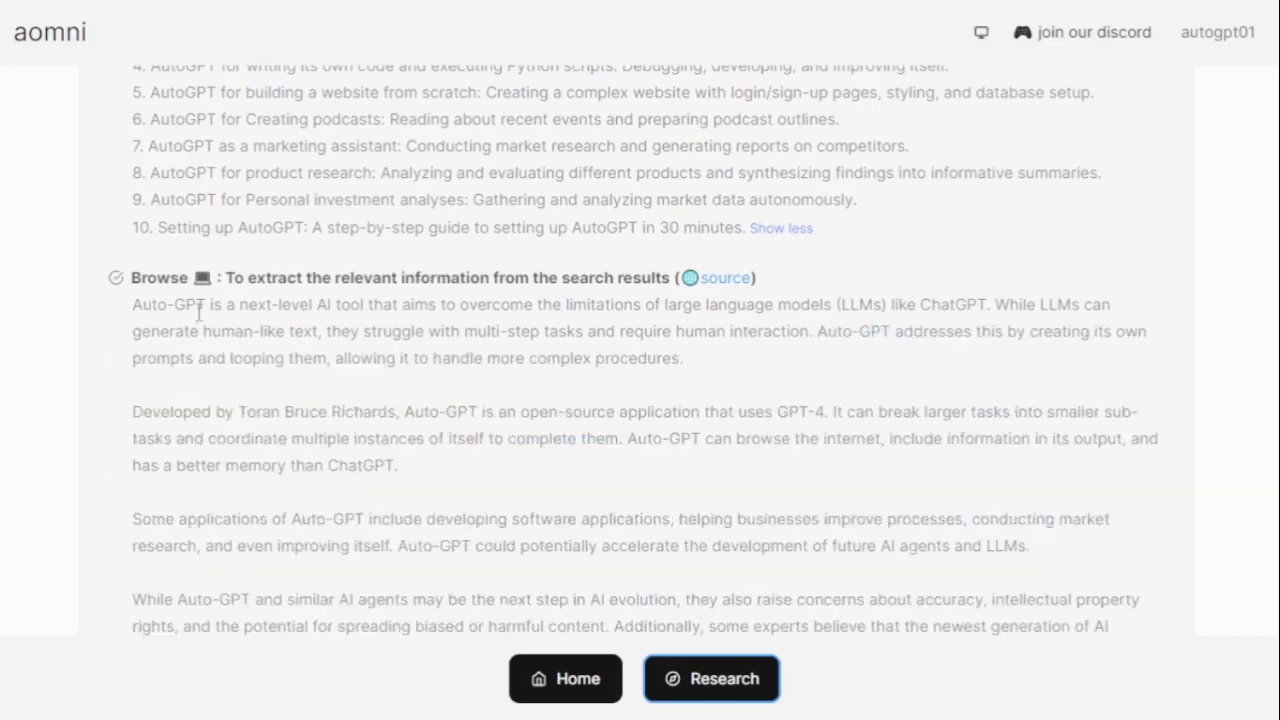
{"action": "left_click_drag", "start_coordinate": [133, 304], "coordinate": [942, 304]}
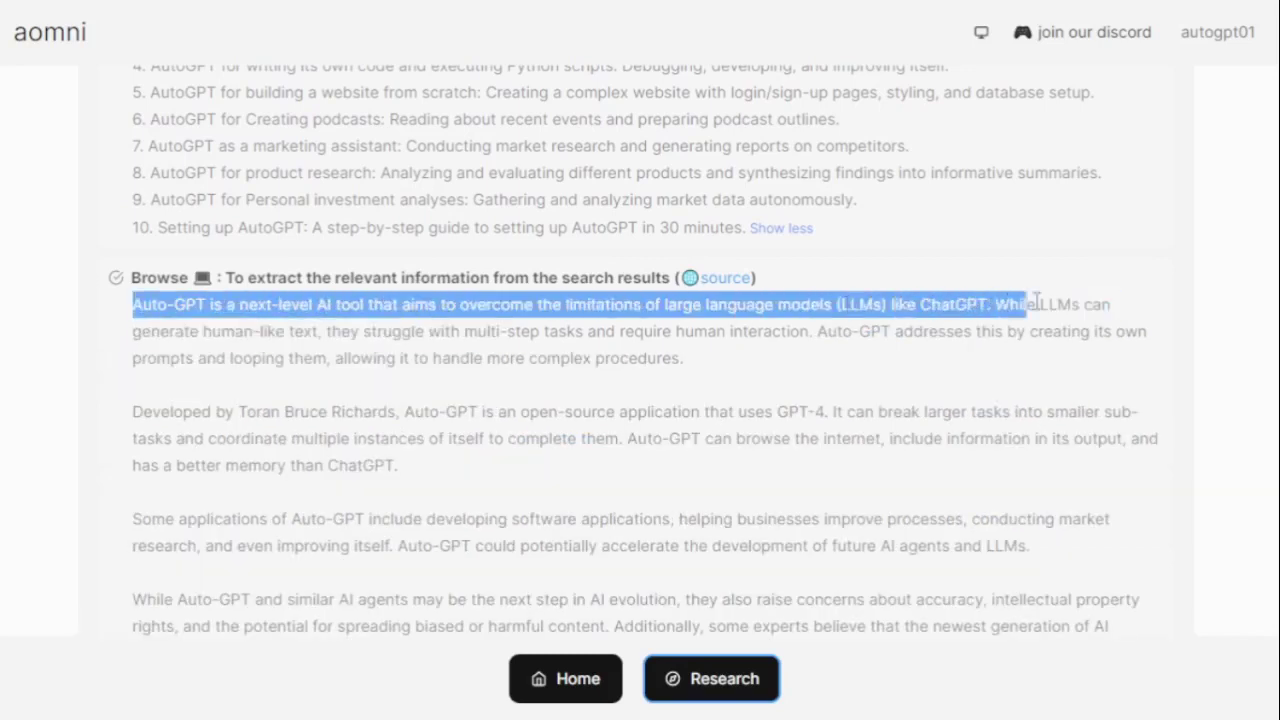
{"action": "mouse_move", "coordinate": [1042, 303]}
{"action": "left_mouse_down"}
{"action": "mouse_move", "coordinate": [402, 331]}
{"action": "mouse_move", "coordinate": [790, 331]}
{"action": "mouse_move", "coordinate": [1128, 358]}
{"action": "mouse_move", "coordinate": [334, 358]}
{"action": "mouse_move", "coordinate": [690, 360]}
{"action": "left_mouse_up"}
{"action": "left_click", "coordinate": [698, 368]}
Highlight the paragraphs on Auto-GPT's origins, its applications and AI agent concerns.
{"action": "left_click_drag", "start_coordinate": [183, 416], "coordinate": [402, 476]}
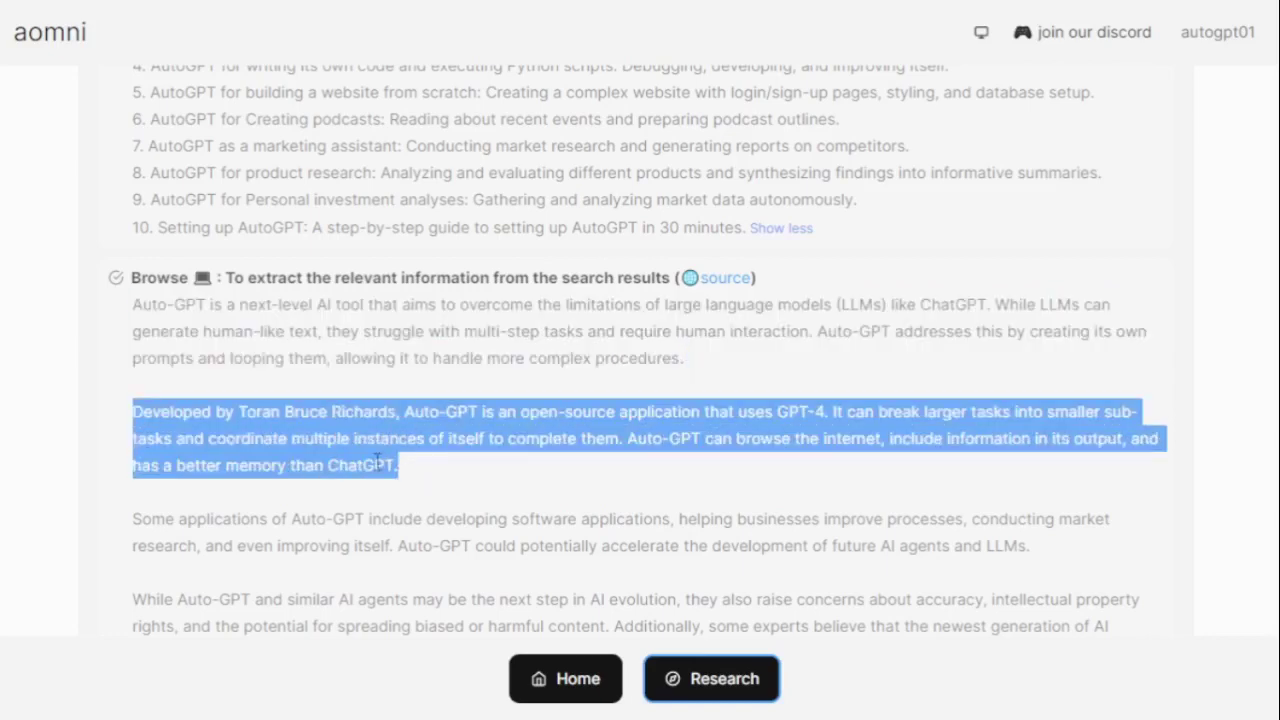
{"action": "scroll", "coordinate": [402, 470], "scroll_direction": "down", "scroll_amount": 3}
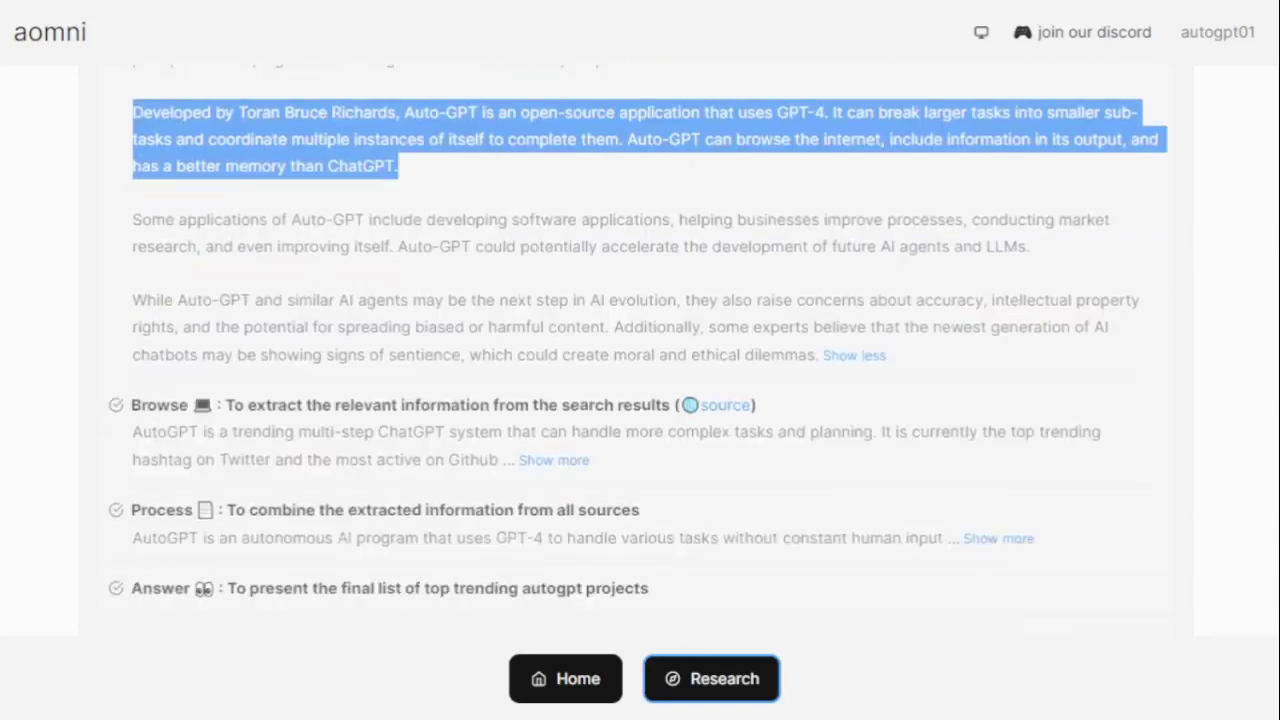
{"action": "left_click_drag", "start_coordinate": [133, 197], "coordinate": [1000, 200]}
{"action": "left_click_drag", "start_coordinate": [1100, 200], "coordinate": [1070, 230]}
{"action": "left_click", "coordinate": [320, 262]}
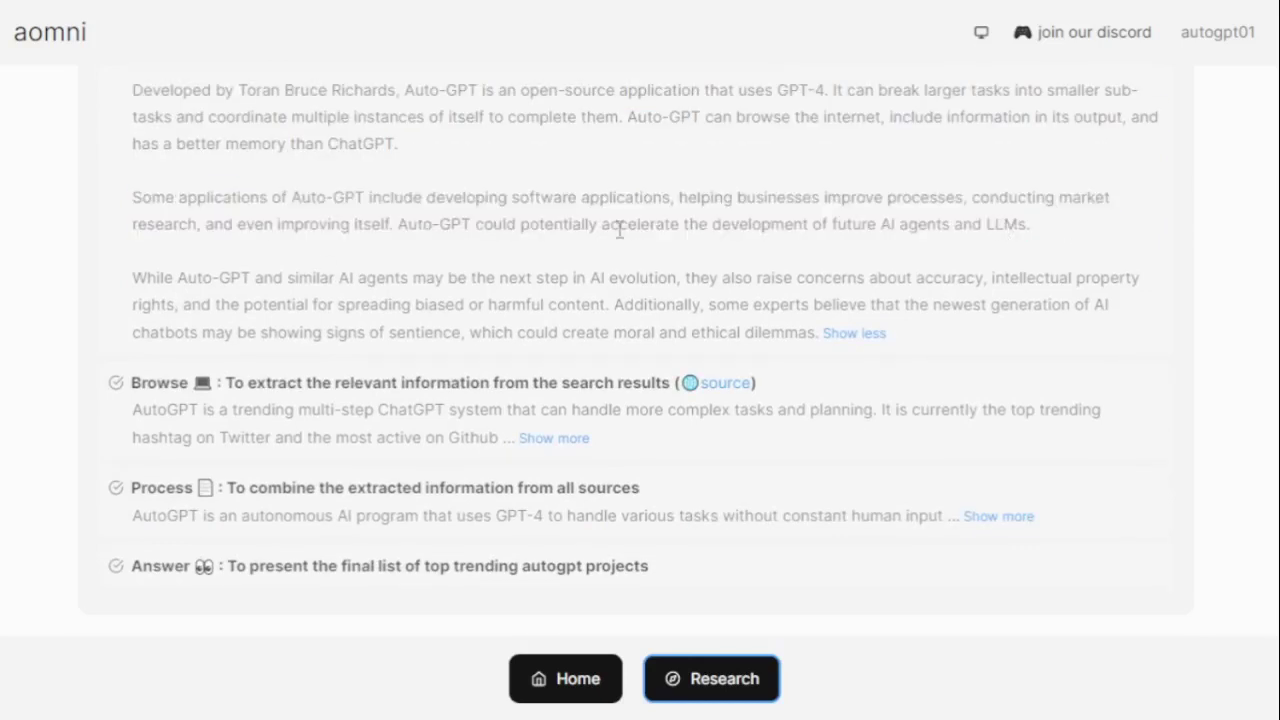
{"action": "mouse_move", "coordinate": [222, 282]}
{"action": "left_mouse_down"}
{"action": "mouse_move", "coordinate": [555, 303]}
{"action": "mouse_move", "coordinate": [894, 277]}
{"action": "mouse_move", "coordinate": [1134, 277]}
{"action": "mouse_move", "coordinate": [1090, 336]}
{"action": "left_mouse_up"}
Expand the fourth Browse step and highlight its summary naming BabyAGI, AutoGPT and Jarvis.
{"action": "left_click", "coordinate": [46, 450]}
{"action": "left_click", "coordinate": [553, 438]}
{"action": "left_click_drag", "start_coordinate": [133, 409], "coordinate": [307, 410]}
{"action": "mouse_move", "coordinate": [438, 410]}
{"action": "left_mouse_down"}
{"action": "mouse_move", "coordinate": [998, 410]}
{"action": "mouse_move", "coordinate": [248, 438]}
{"action": "mouse_move", "coordinate": [372, 446]}
{"action": "left_mouse_up"}
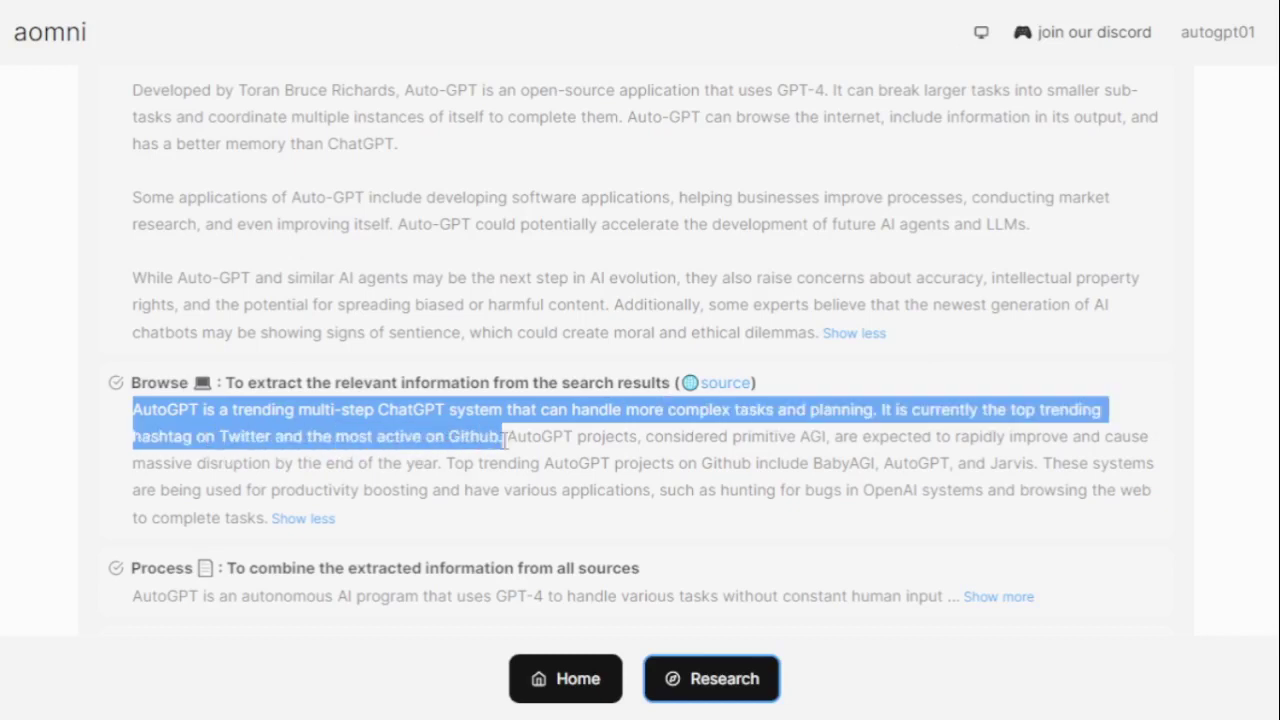
{"action": "mouse_move", "coordinate": [505, 438]}
{"action": "left_mouse_down"}
{"action": "mouse_move", "coordinate": [789, 438]}
{"action": "mouse_move", "coordinate": [1063, 463]}
{"action": "mouse_move", "coordinate": [289, 455]}
{"action": "left_mouse_up"}
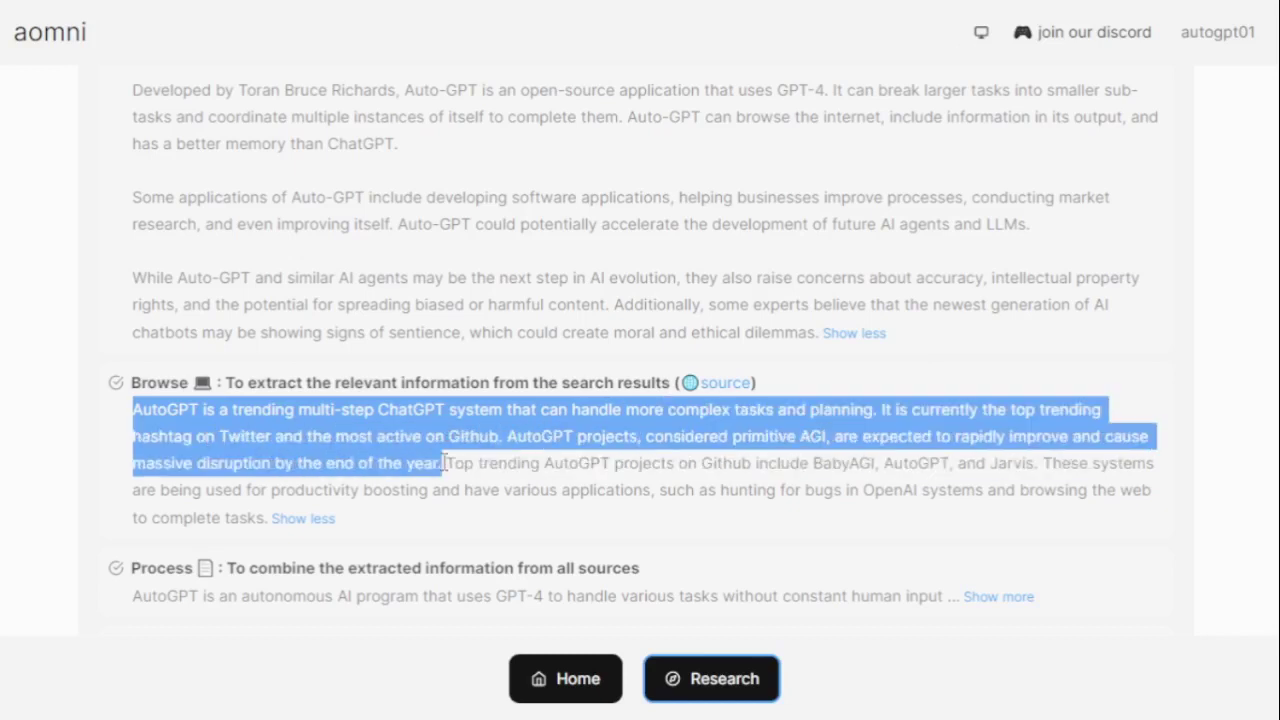
{"action": "left_click_drag", "start_coordinate": [443, 463], "coordinate": [817, 463]}
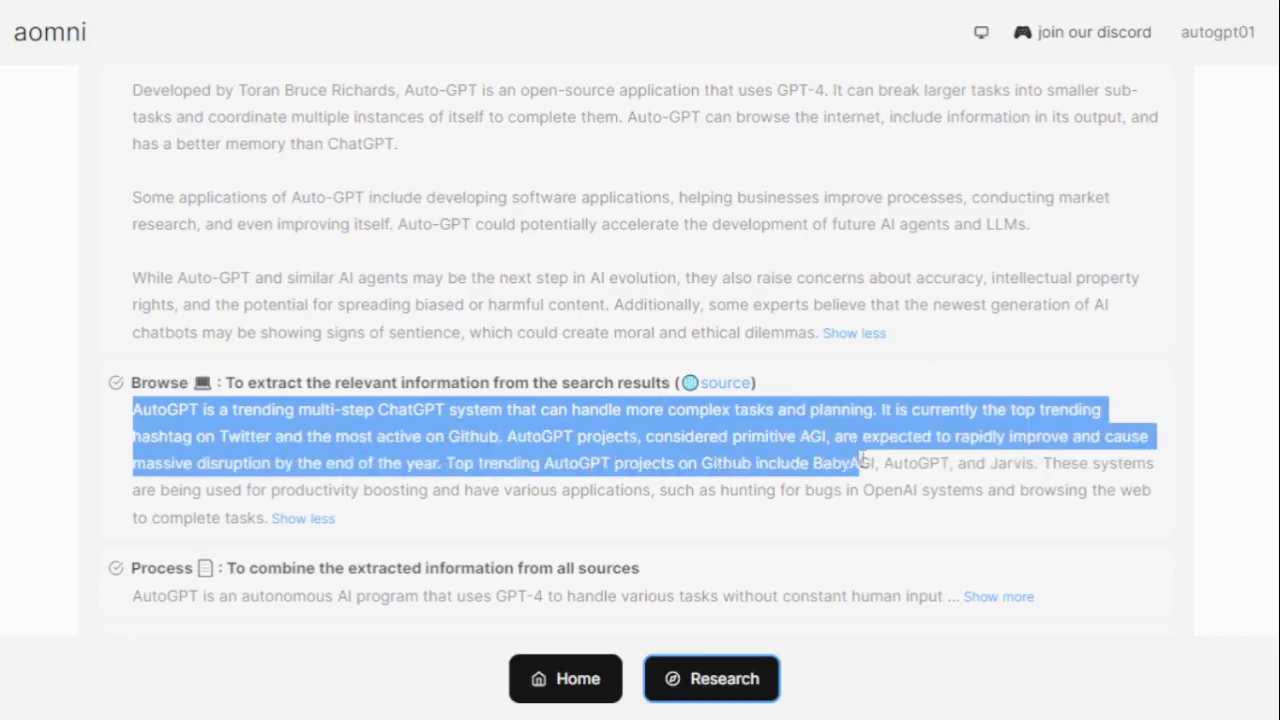
{"action": "left_click", "coordinate": [817, 463]}
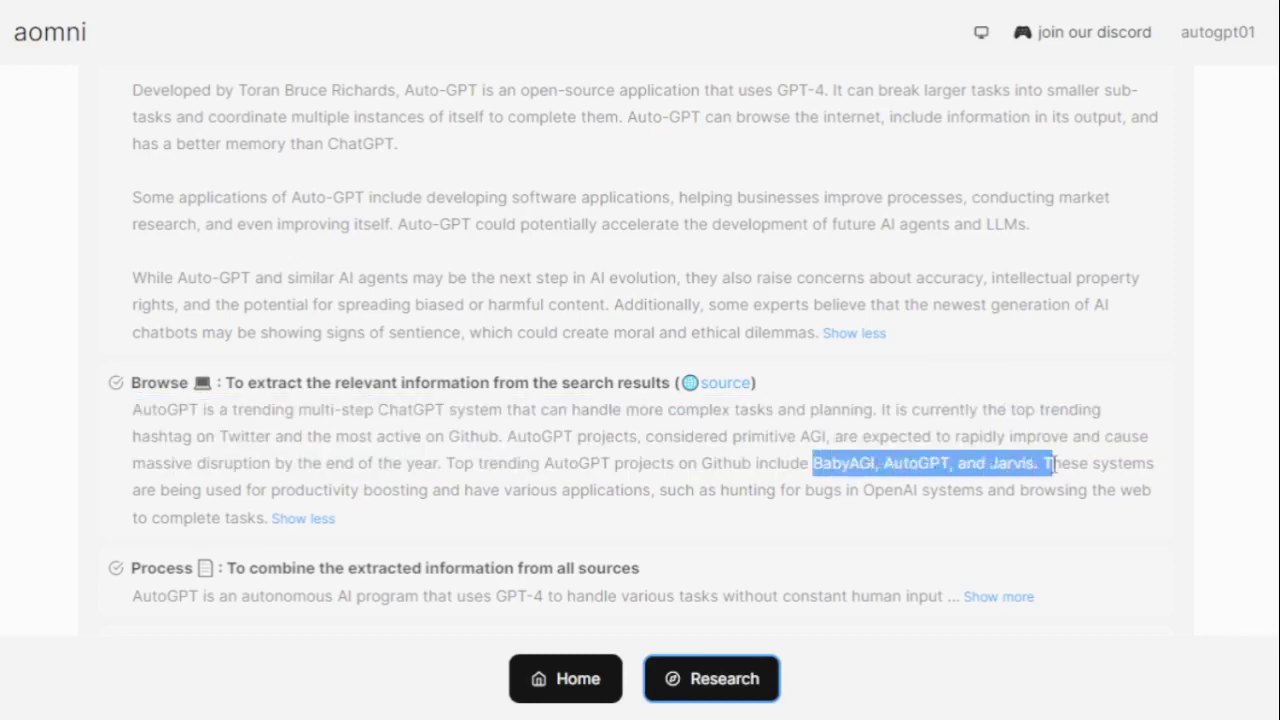
{"action": "left_click_drag", "start_coordinate": [1050, 463], "coordinate": [968, 532]}
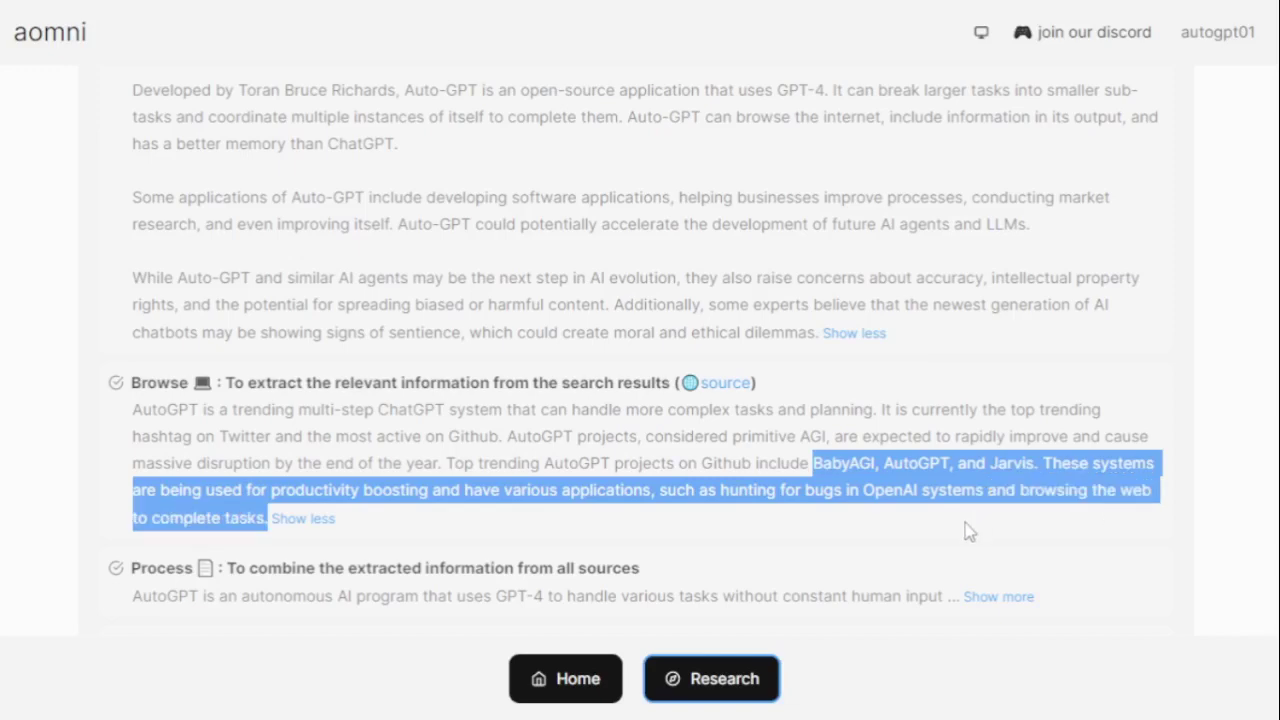
Expand the Process step and highlight its opening sentence and 'Top trending AutoGPT projects include' line.
{"action": "left_click", "coordinate": [996, 596]}
{"action": "scroll", "coordinate": [988, 612], "scroll_direction": "down", "scroll_amount": 5}
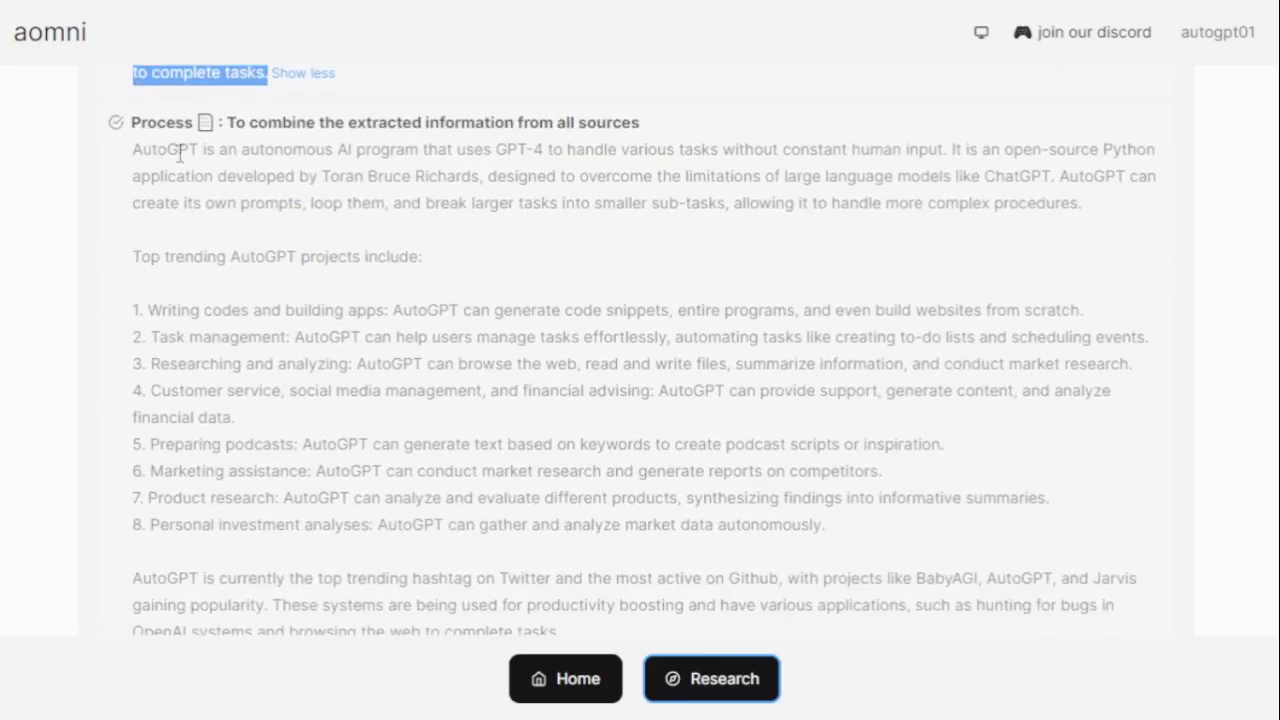
{"action": "mouse_move", "coordinate": [134, 149]}
{"action": "left_mouse_down"}
{"action": "mouse_move", "coordinate": [594, 178]}
{"action": "mouse_move", "coordinate": [955, 150]}
{"action": "left_mouse_up"}
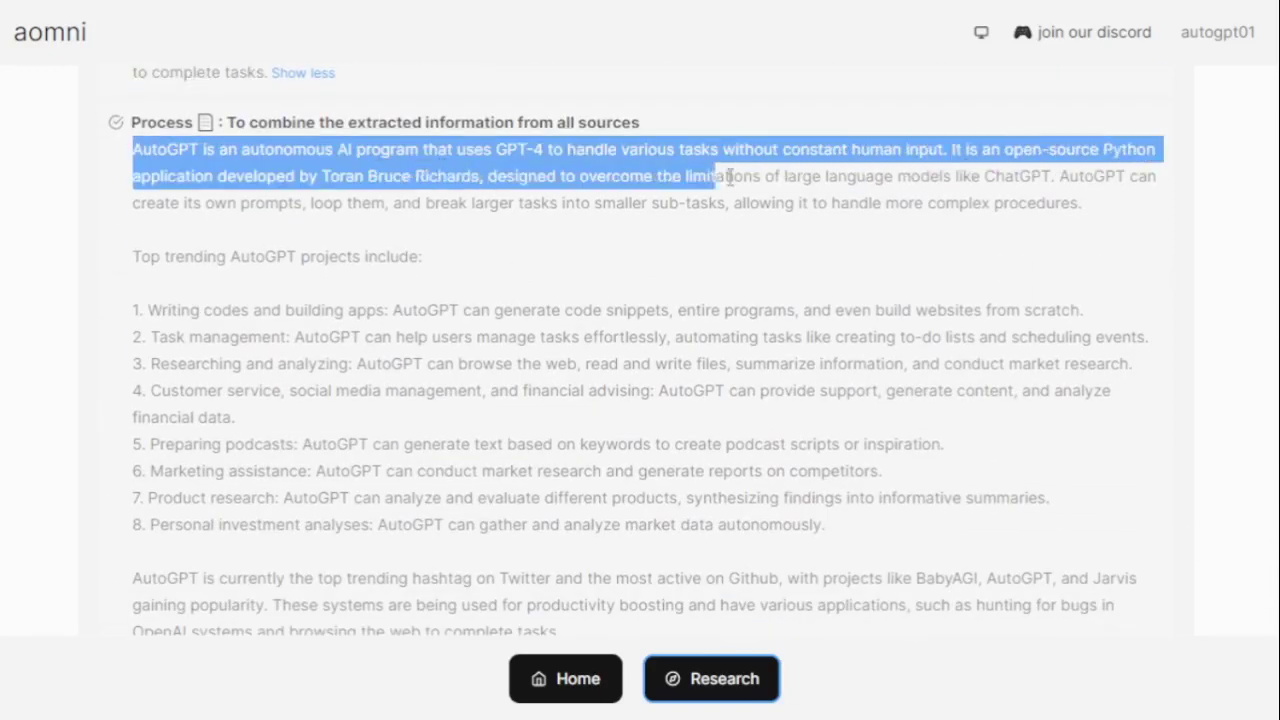
{"action": "left_click_drag", "start_coordinate": [1032, 150], "coordinate": [1110, 214]}
{"action": "left_click_drag", "start_coordinate": [134, 256], "coordinate": [418, 257]}
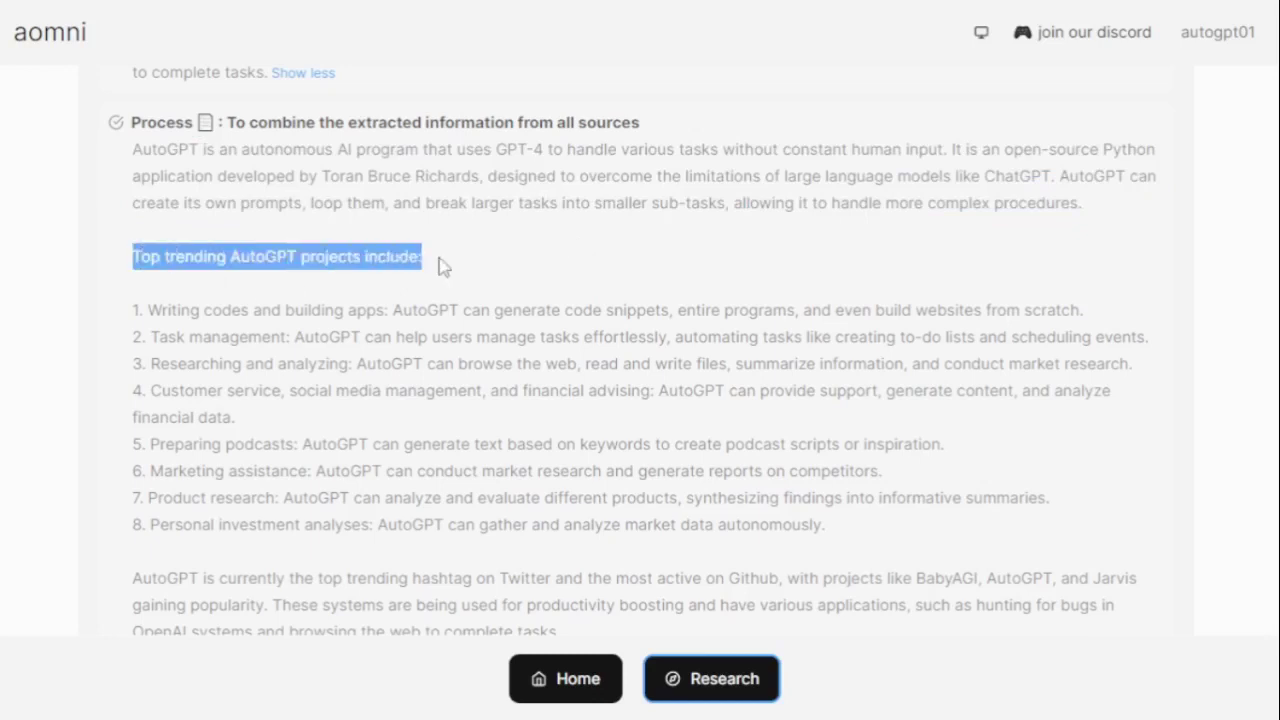
{"action": "left_click", "coordinate": [443, 266]}
{"action": "scroll", "coordinate": [1250, 437], "scroll_direction": "down", "scroll_amount": 2}
Highlight the eight project areas, from writing codes to personal investment analyses.
{"action": "left_click_drag", "start_coordinate": [148, 129], "coordinate": [392, 129]}
{"action": "left_click_drag", "start_coordinate": [150, 156], "coordinate": [290, 156]}
{"action": "left_click_drag", "start_coordinate": [151, 183], "coordinate": [353, 183]}
{"action": "left_click_drag", "start_coordinate": [151, 210], "coordinate": [306, 211]}
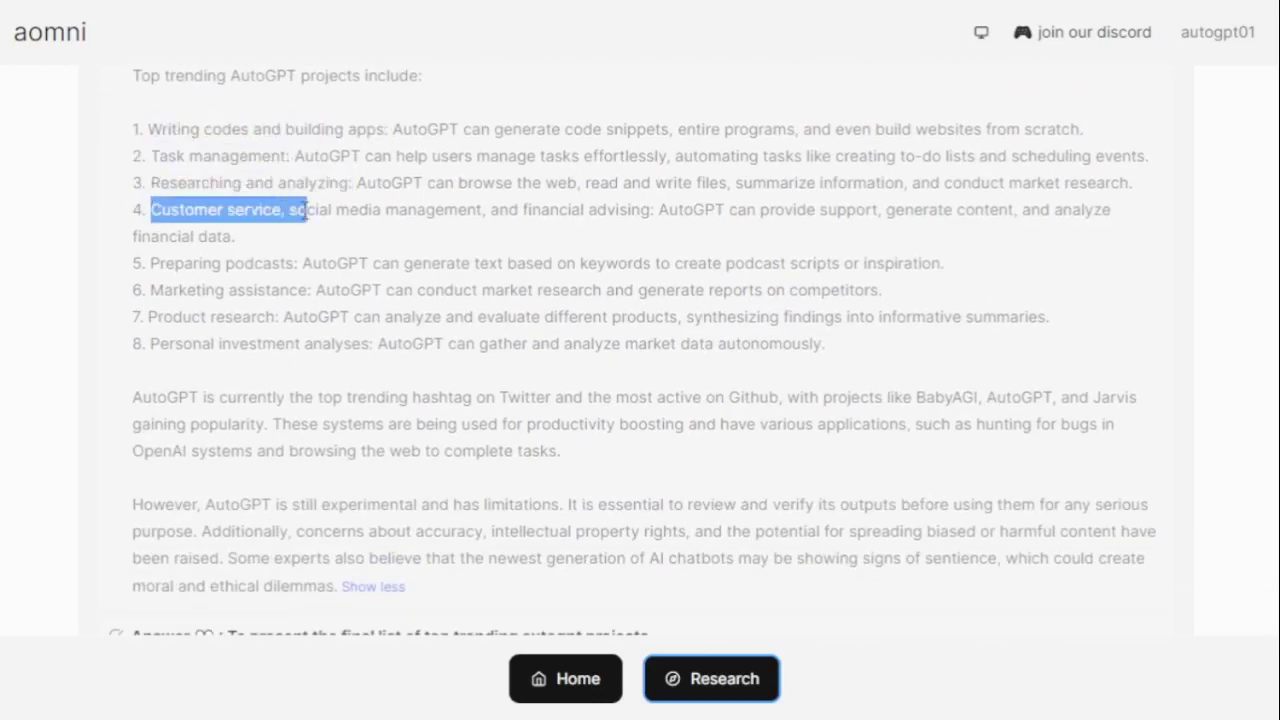
{"action": "left_click_drag", "start_coordinate": [150, 263], "coordinate": [261, 262]}
{"action": "left_click_drag", "start_coordinate": [150, 290], "coordinate": [312, 290]}
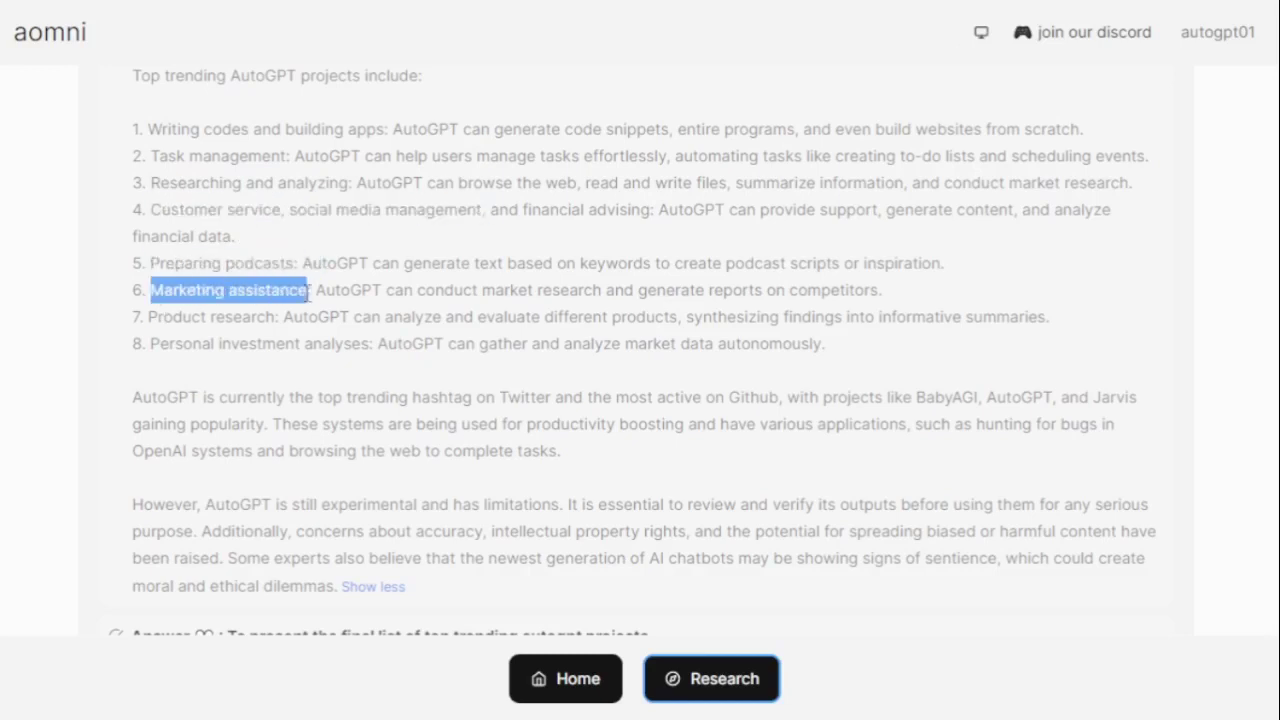
{"action": "left_click_drag", "start_coordinate": [148, 317], "coordinate": [280, 317]}
{"action": "left_click_drag", "start_coordinate": [150, 344], "coordinate": [378, 344]}
{"action": "left_click", "coordinate": [378, 344]}
Highlight the trending hashtag paragraph and the closing caution on AutoGPT limitations.
{"action": "mouse_move", "coordinate": [132, 397]}
{"action": "left_mouse_down"}
{"action": "mouse_move", "coordinate": [591, 429]}
{"action": "mouse_move", "coordinate": [562, 451]}
{"action": "left_mouse_up"}
{"action": "left_click", "coordinate": [1110, 630]}
{"action": "scroll", "coordinate": [1088, 565], "scroll_direction": "down", "scroll_amount": 1}
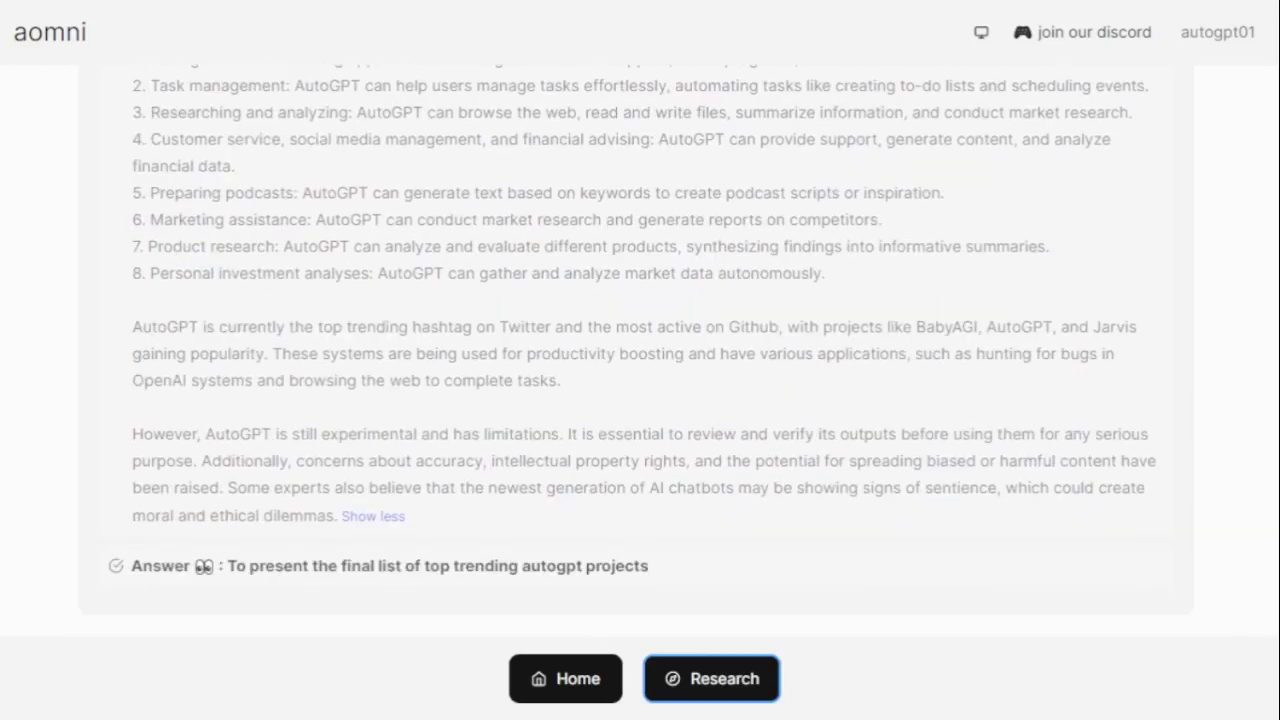
{"action": "left_click_drag", "start_coordinate": [132, 432], "coordinate": [303, 516]}
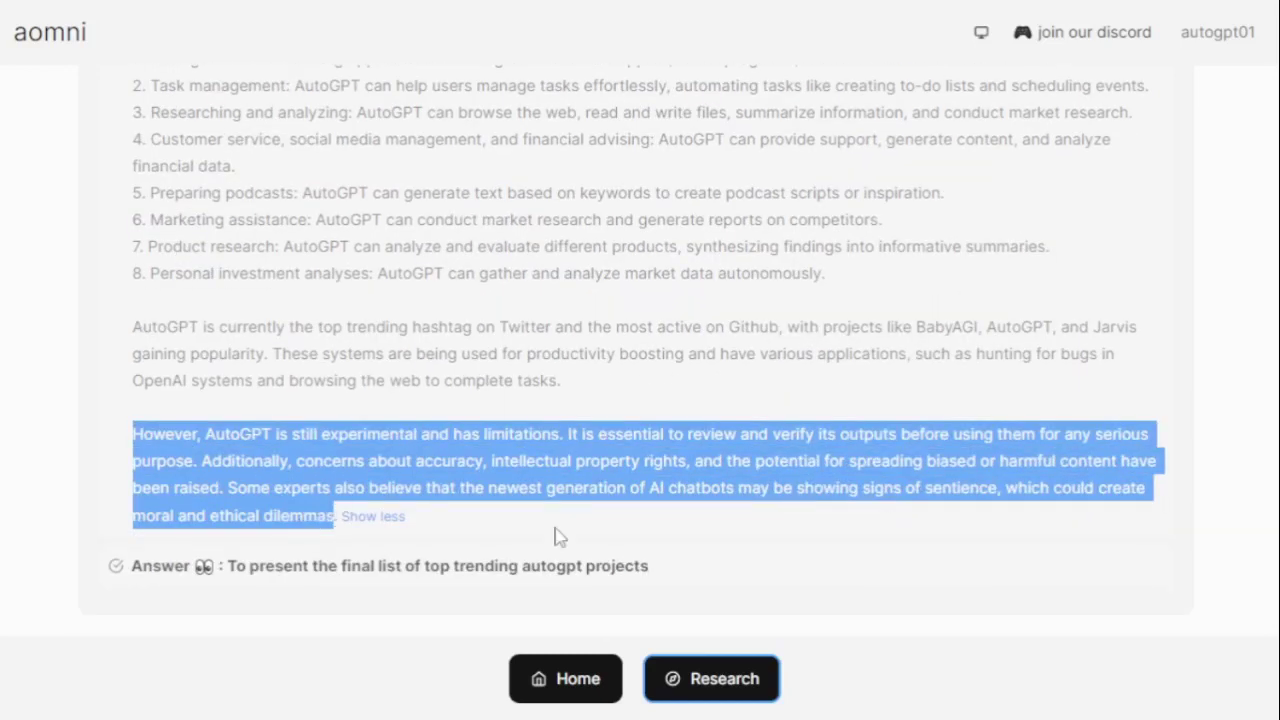